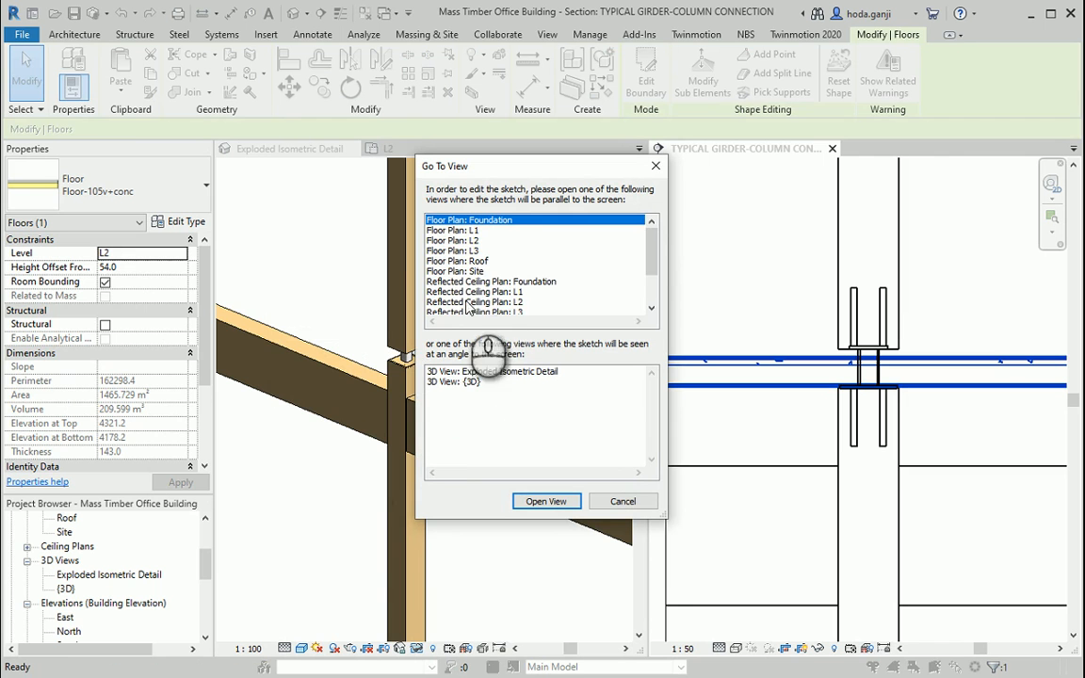
Open Floor Plan: L2 for the floor boundary sketch and pick the square hollow section column's whole outer outline as boundary lines.
{"action": "double_click", "coordinate": [459, 241]}
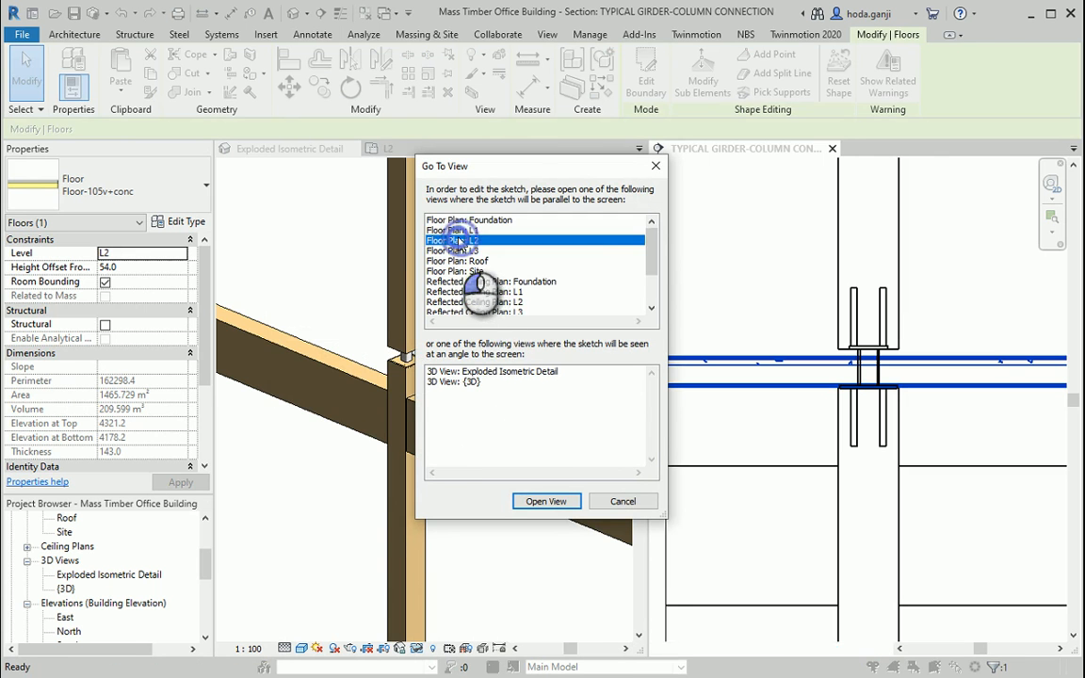
{"action": "scroll", "coordinate": [478, 427], "scroll_direction": "down", "scroll_amount": 1}
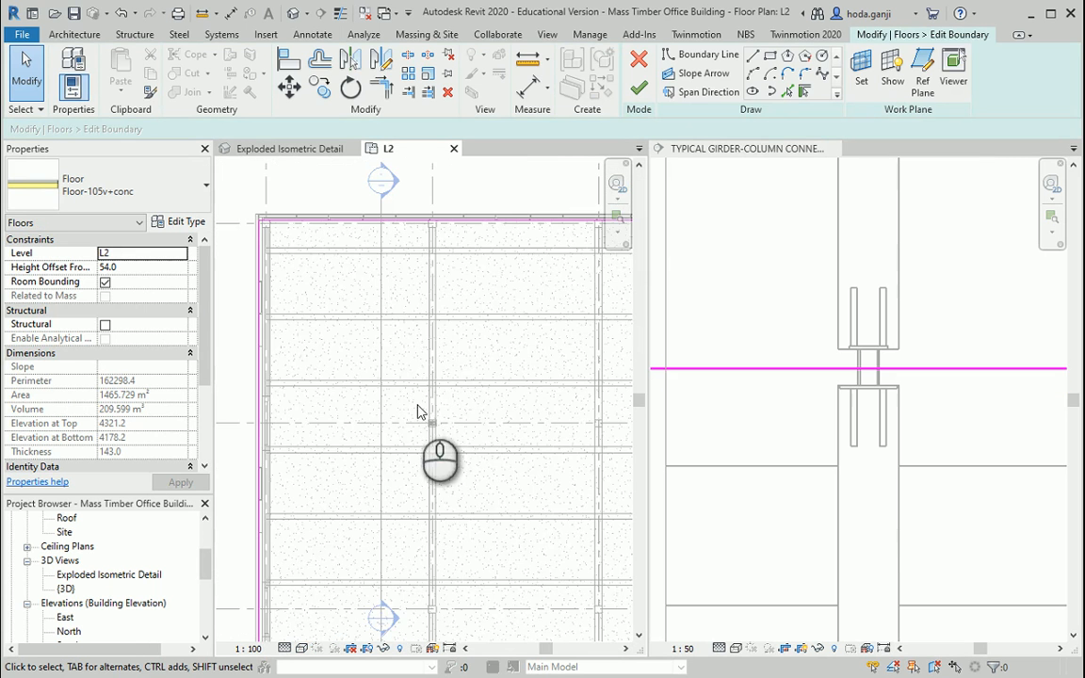
{"action": "scroll", "coordinate": [426, 442], "scroll_direction": "up", "scroll_amount": 8}
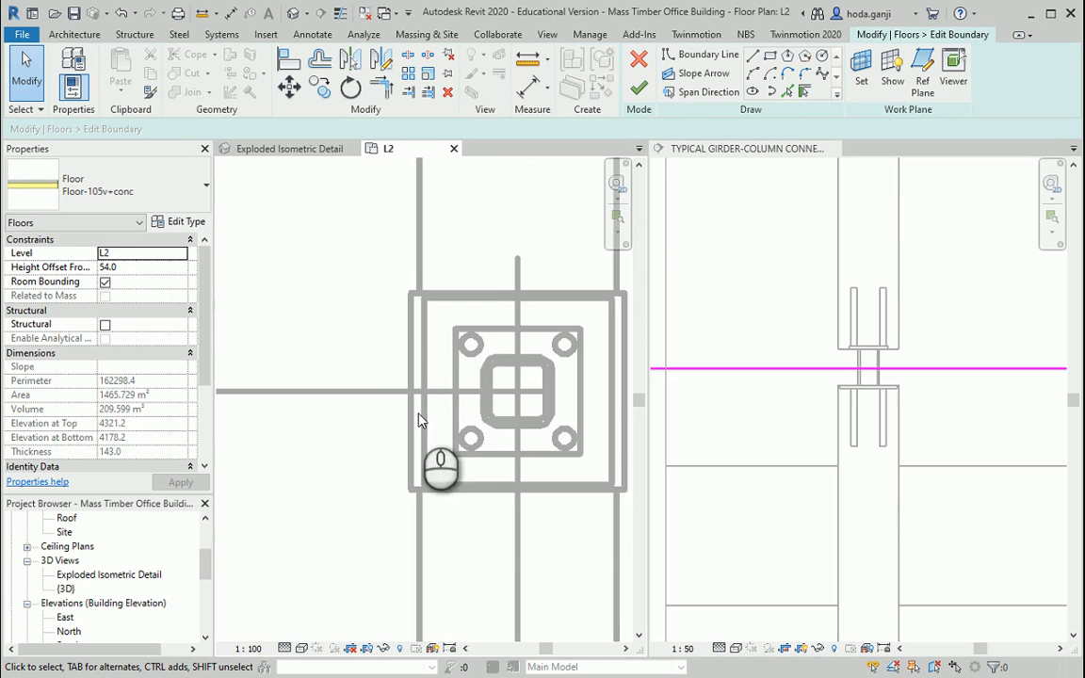
{"action": "scroll", "coordinate": [190, 418], "scroll_direction": "down", "scroll_amount": 3}
{"action": "scroll", "coordinate": [332, 421], "scroll_direction": "down", "scroll_amount": 3}
{"action": "scroll", "coordinate": [417, 417], "scroll_direction": "up", "scroll_amount": 3}
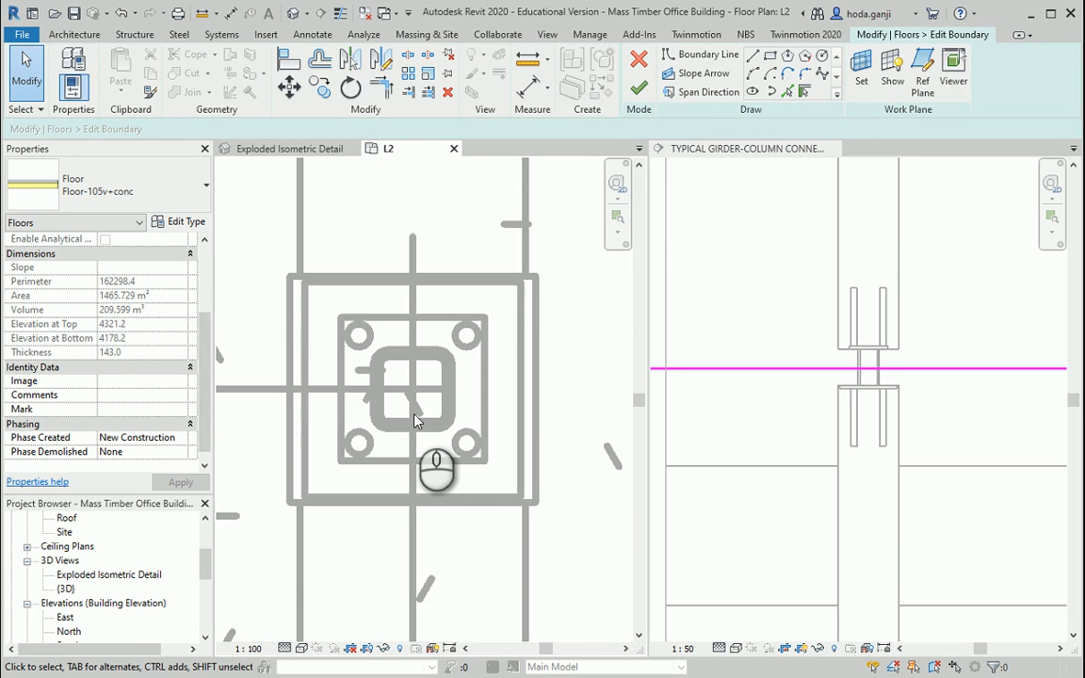
{"action": "scroll", "coordinate": [351, 356], "scroll_direction": "up", "scroll_amount": 2}
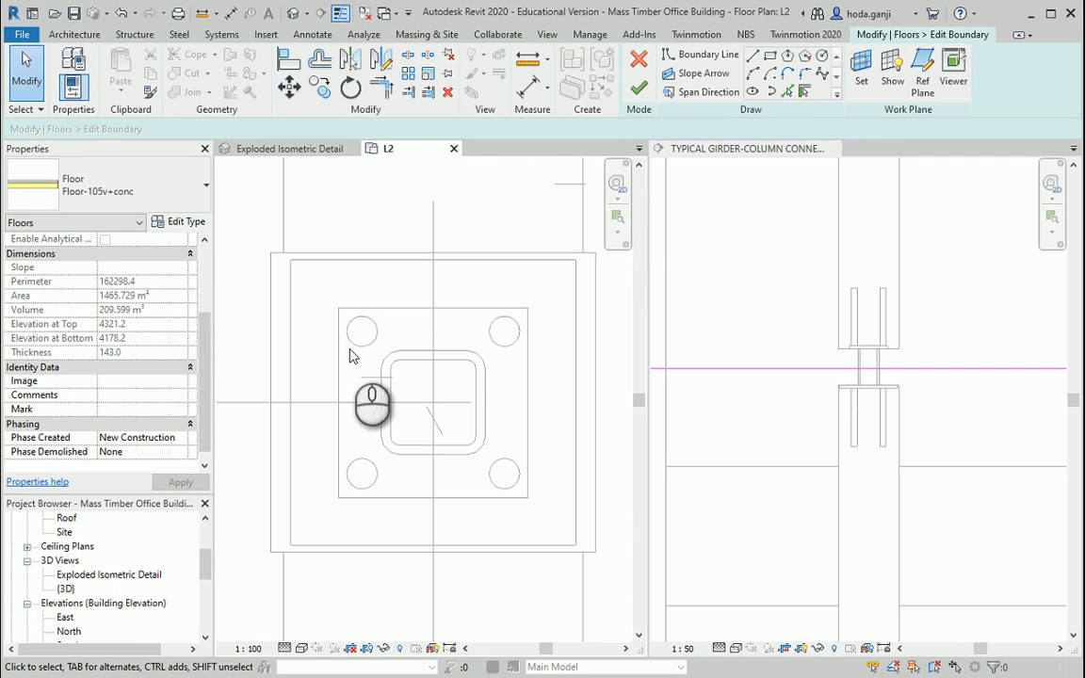
{"action": "left_click", "coordinate": [789, 92]}
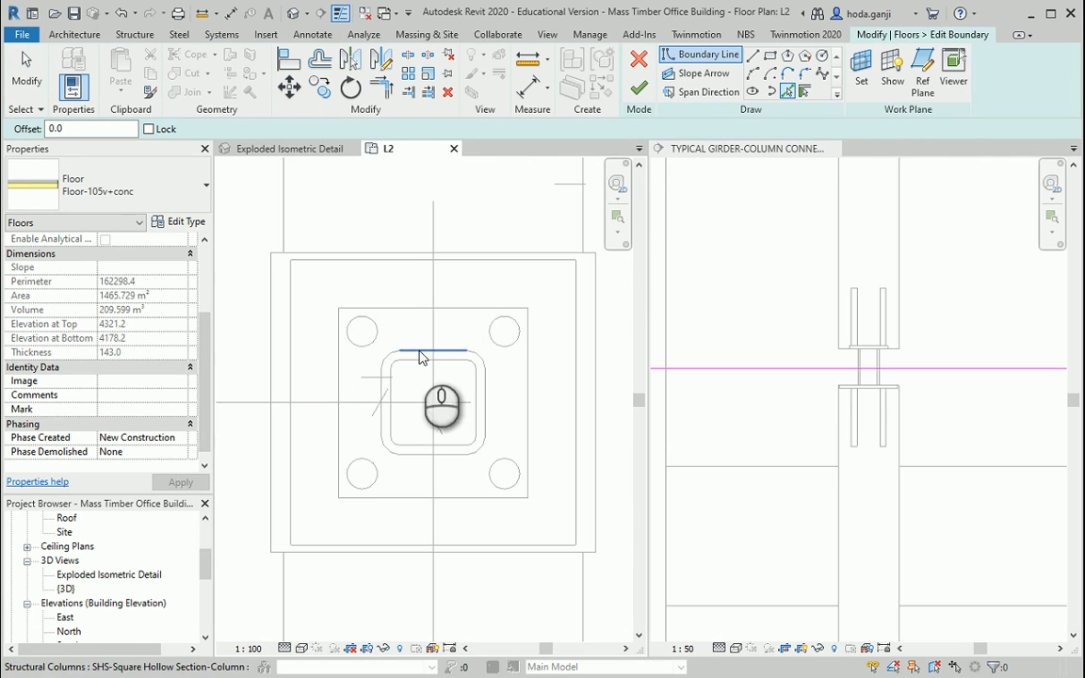
{"action": "scroll", "coordinate": [424, 350], "scroll_direction": "up", "scroll_amount": 2}
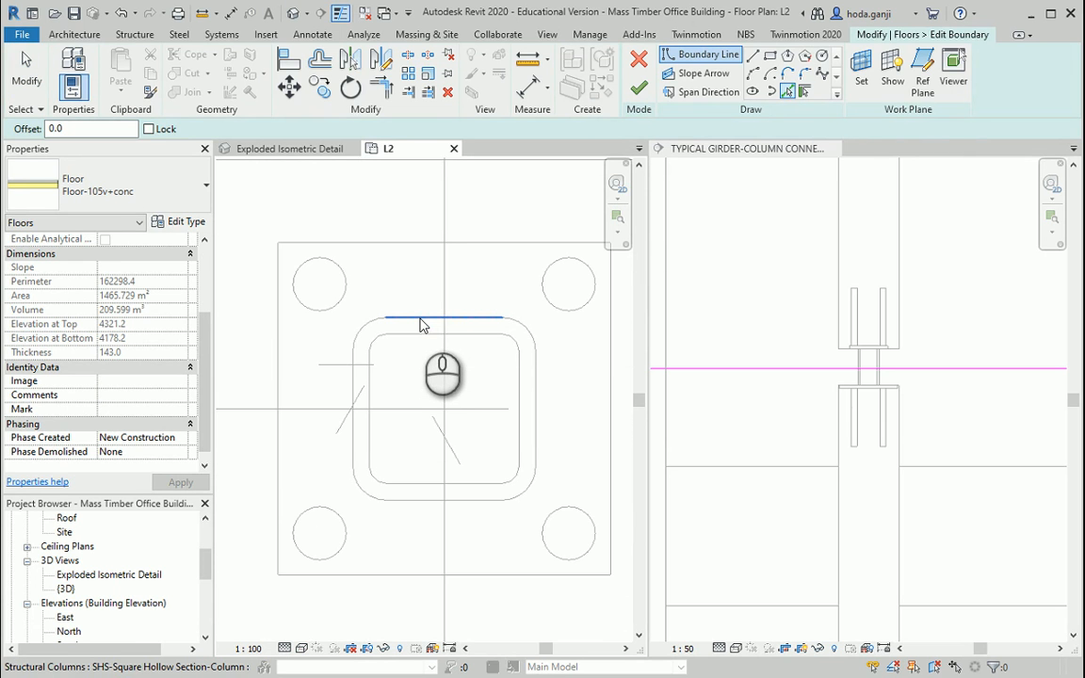
{"action": "key", "text": "Tab"}
{"action": "left_click", "coordinate": [422, 325]}
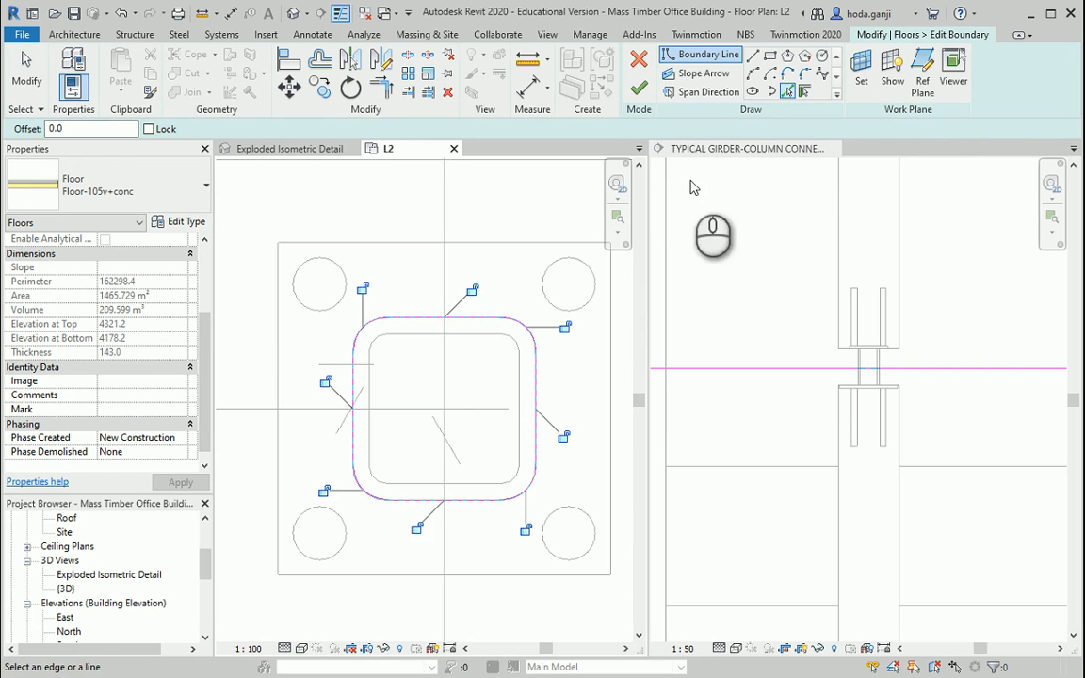
Finish the floor boundary edit, decline attaching walls to the floor's bottom, and deselect the floor.
{"action": "left_click", "coordinate": [640, 88]}
{"action": "scroll", "coordinate": [480, 368], "scroll_direction": "down", "scroll_amount": 10}
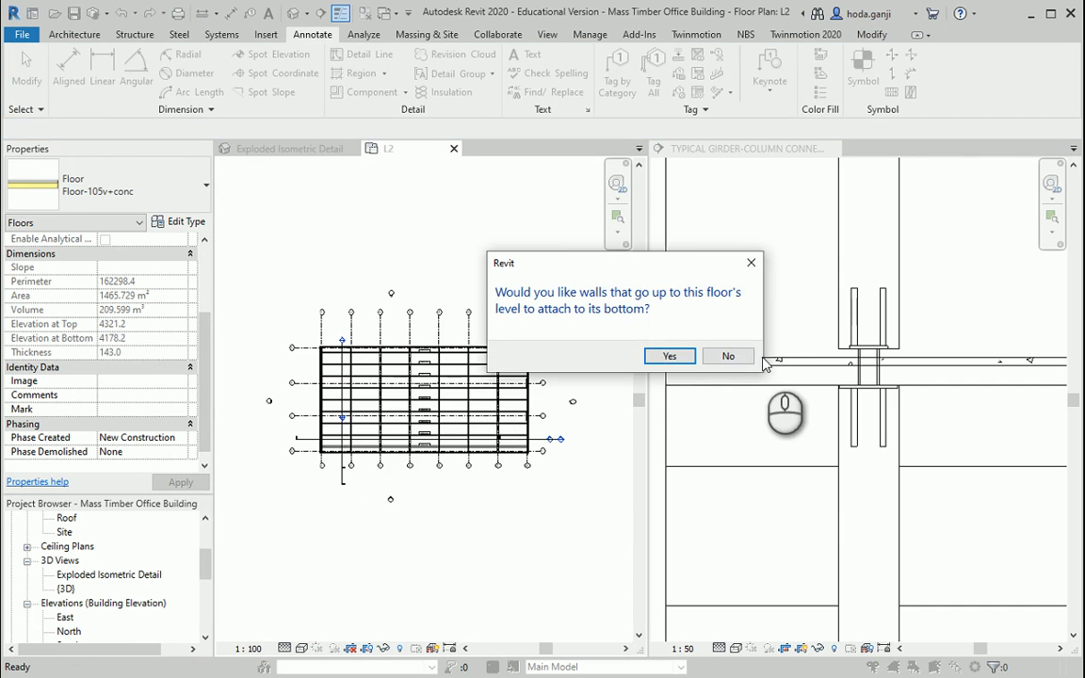
{"action": "left_click", "coordinate": [731, 356]}
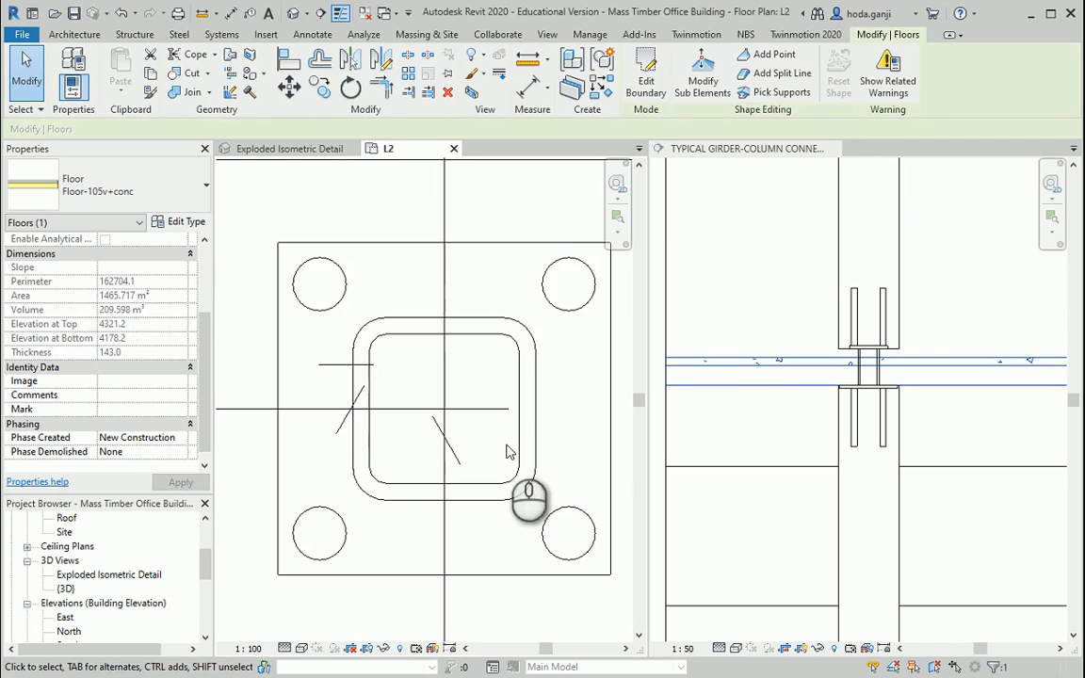
{"action": "left_click", "coordinate": [736, 346]}
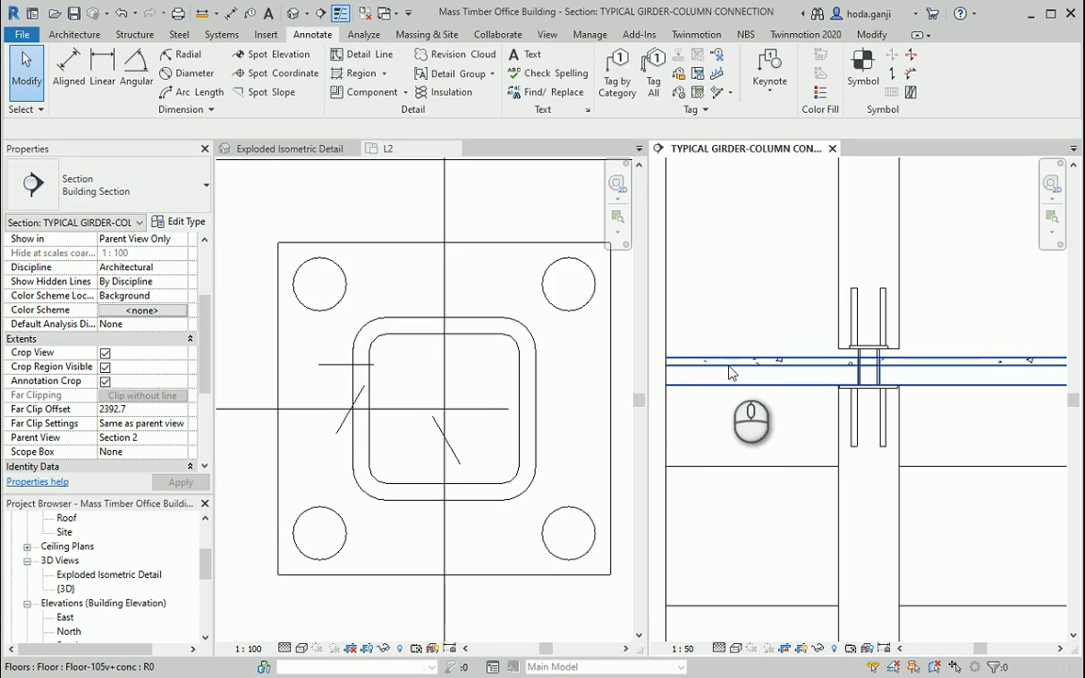
Toggle Thin Lines off and back on to compare line weights around the column connection.
{"action": "scroll", "coordinate": [393, 358], "scroll_direction": "down", "scroll_amount": 3}
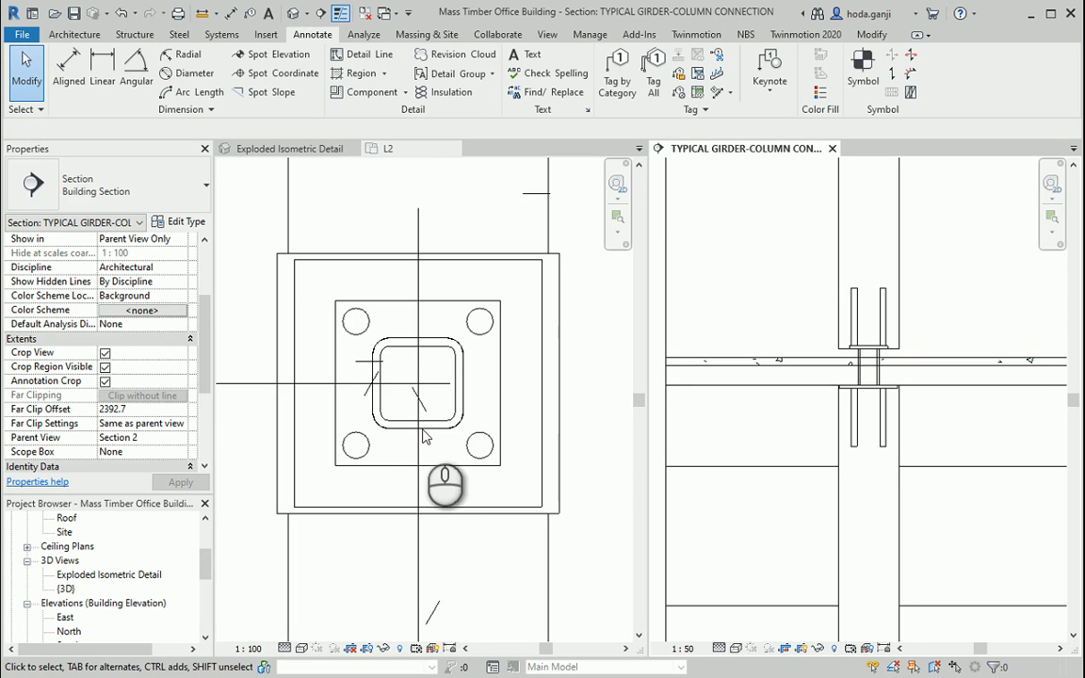
{"action": "key", "text": "t"}
{"action": "key", "text": "l"}
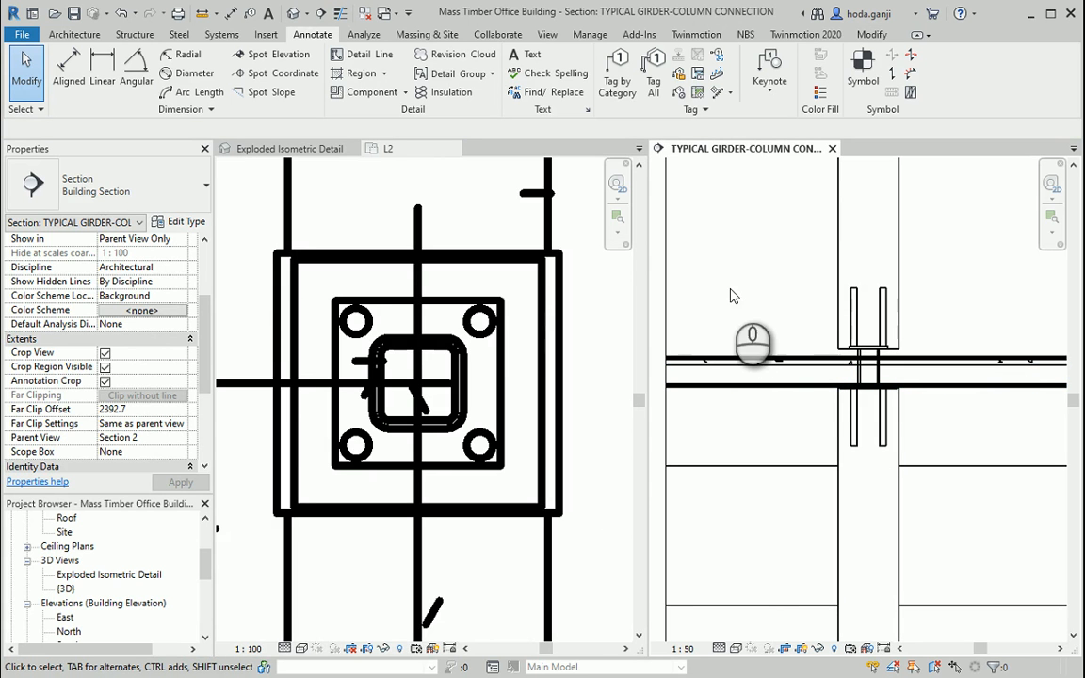
{"action": "key", "text": "t"}
{"action": "key", "text": "l"}
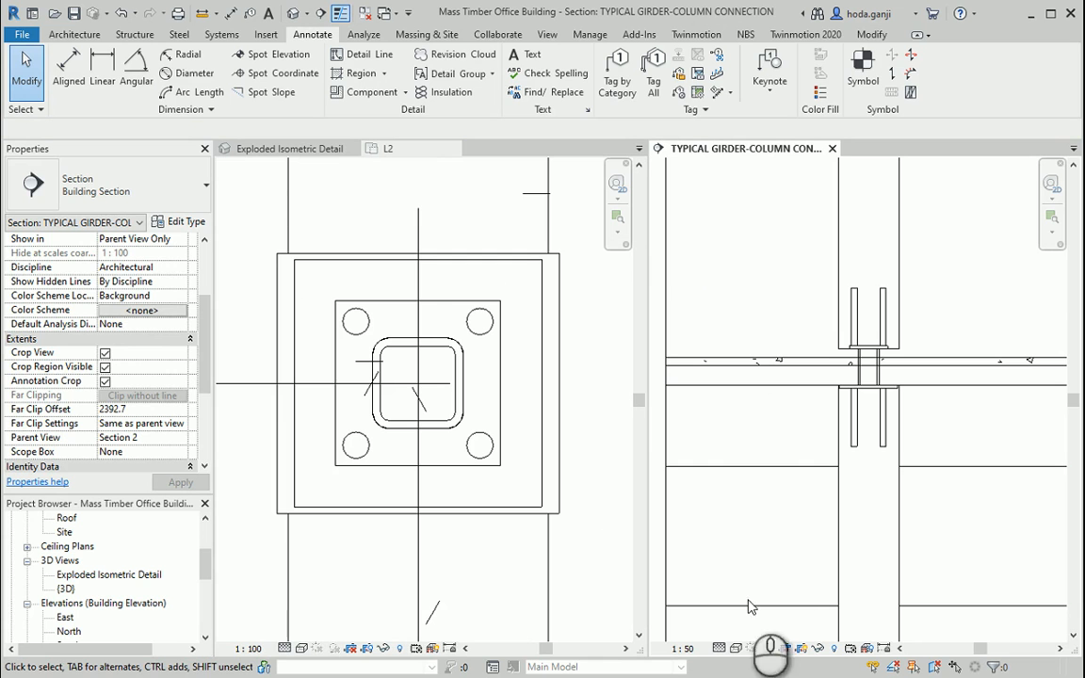
Set the visual style of the TYPICAL GIRDER-COLUMN CONNECTION section to Hidden Line.
{"action": "left_click", "coordinate": [736, 649]}
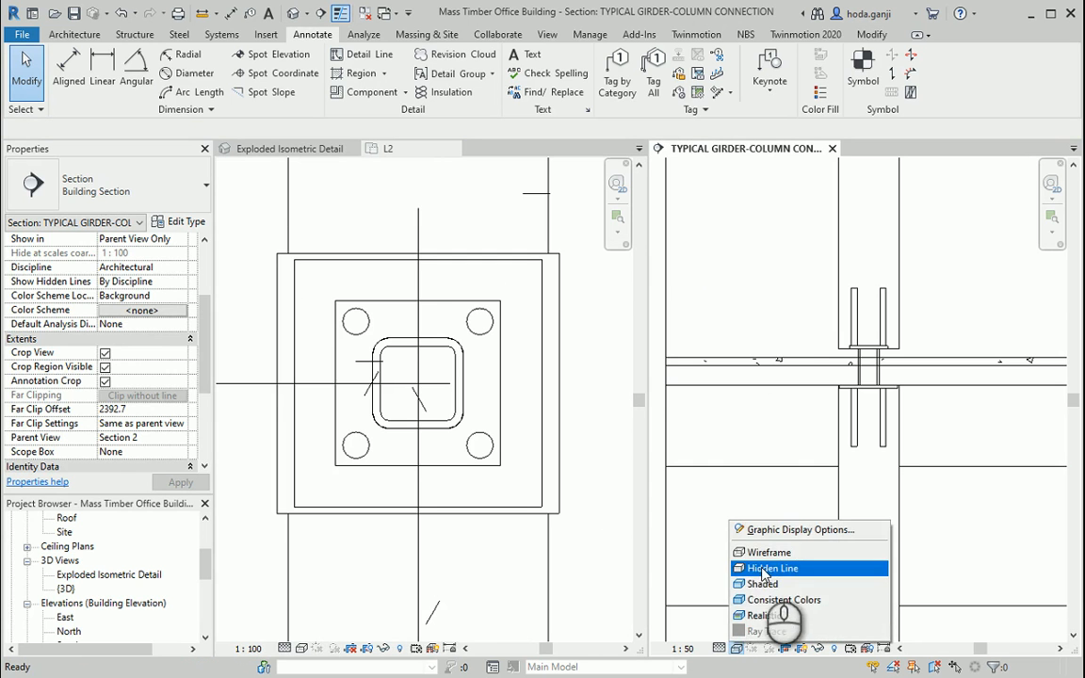
{"action": "left_click", "coordinate": [725, 514]}
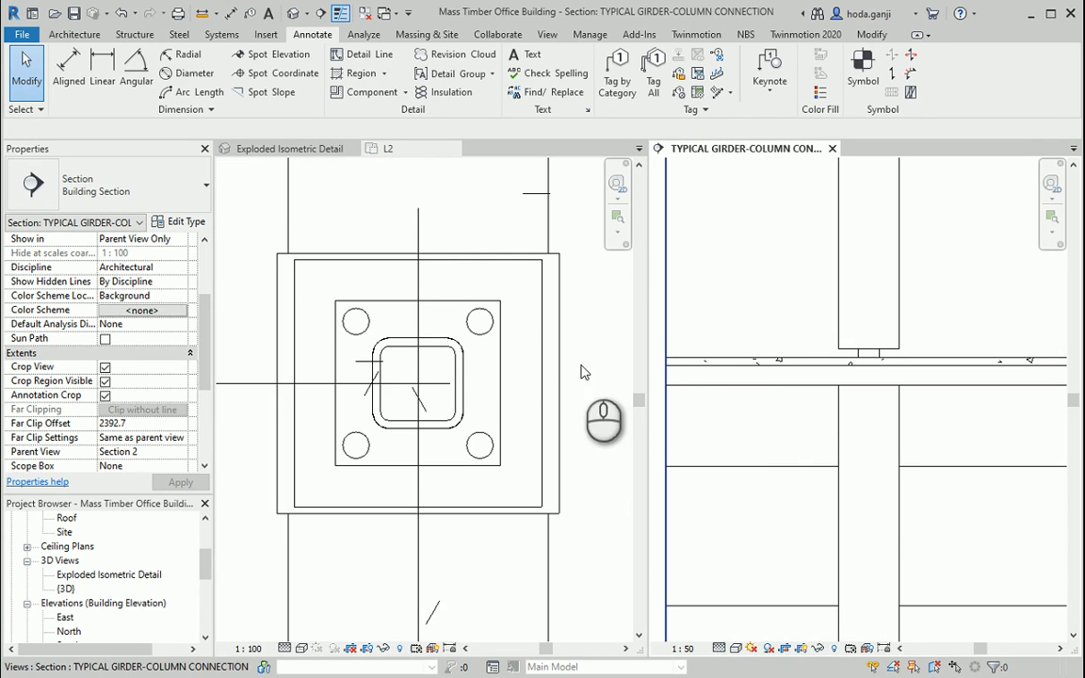
Create a vertical building section in the L2 plan through the column at grids 02 and B.
{"action": "left_click", "coordinate": [567, 508]}
{"action": "scroll", "coordinate": [466, 447], "scroll_direction": "down", "scroll_amount": 6}
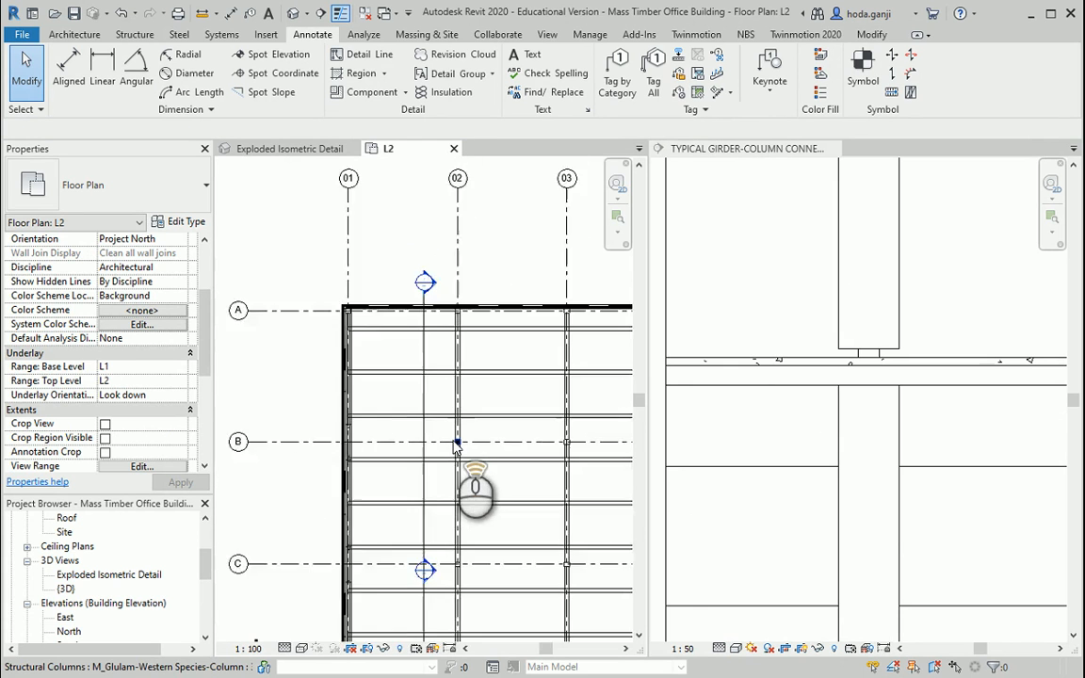
{"action": "scroll", "coordinate": [456, 446], "scroll_direction": "up", "scroll_amount": 2}
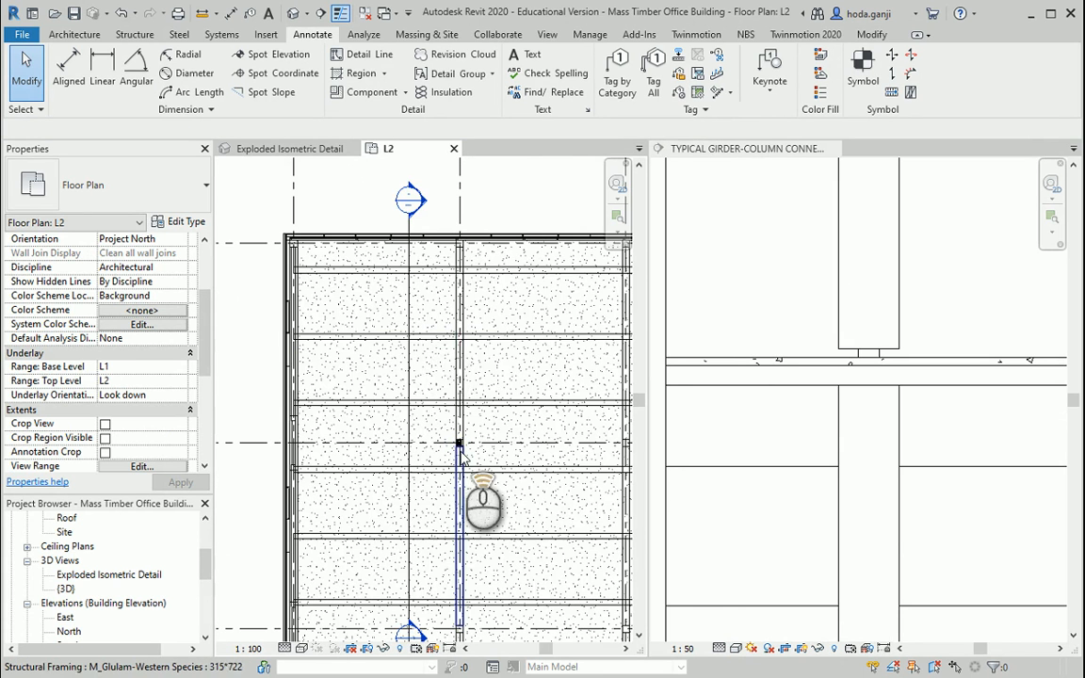
{"action": "scroll", "coordinate": [460, 452], "scroll_direction": "up", "scroll_amount": 4}
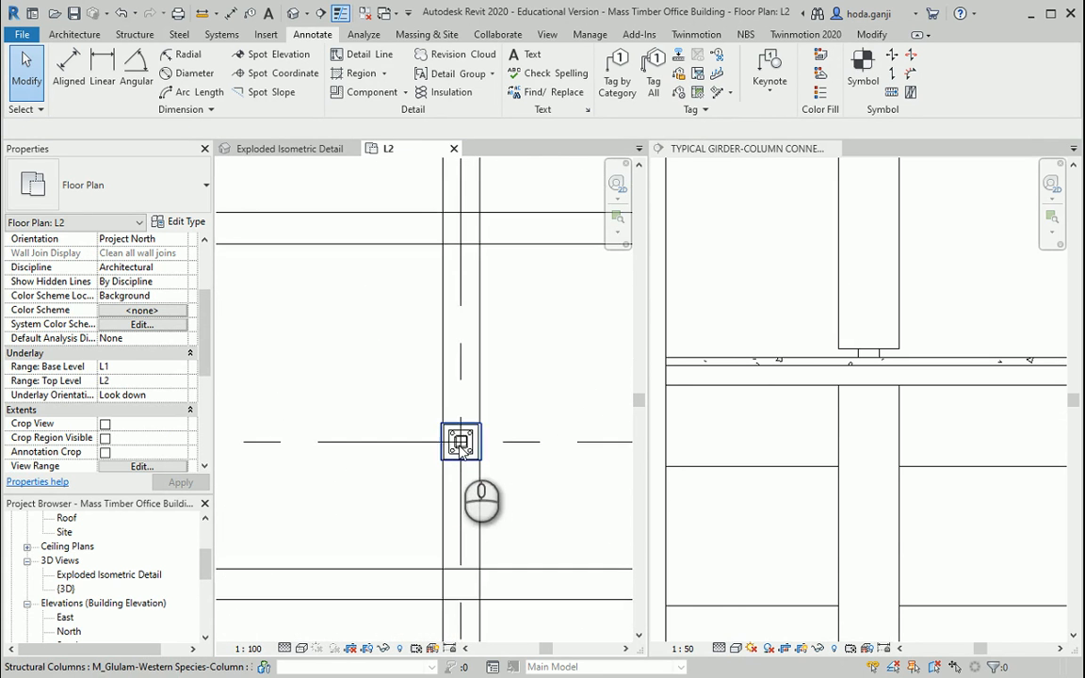
{"action": "scroll", "coordinate": [462, 446], "scroll_direction": "up", "scroll_amount": 2}
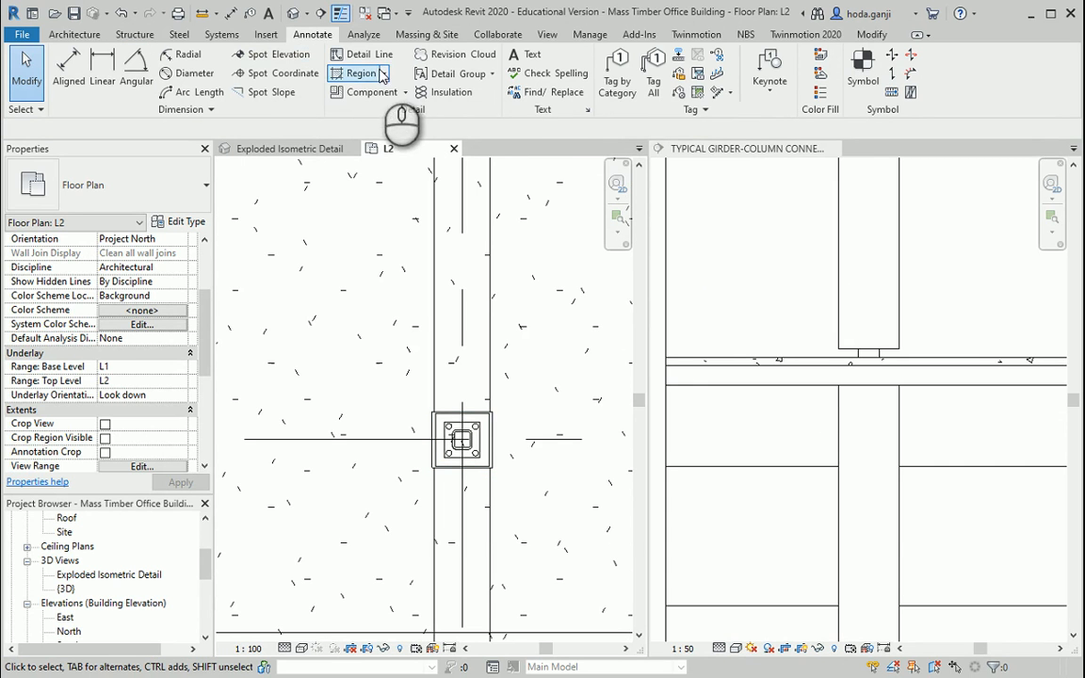
{"action": "left_click", "coordinate": [545, 35]}
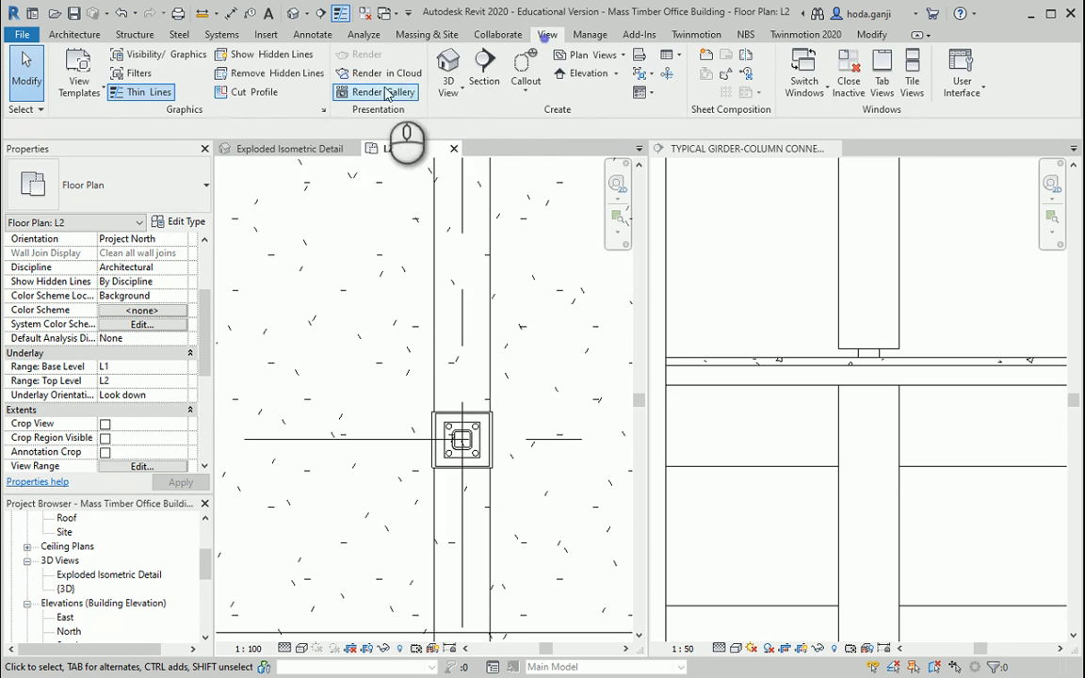
{"action": "left_click", "coordinate": [483, 68]}
{"action": "scroll", "coordinate": [452, 339], "scroll_direction": "down", "scroll_amount": 2}
{"action": "left_click", "coordinate": [450, 282]}
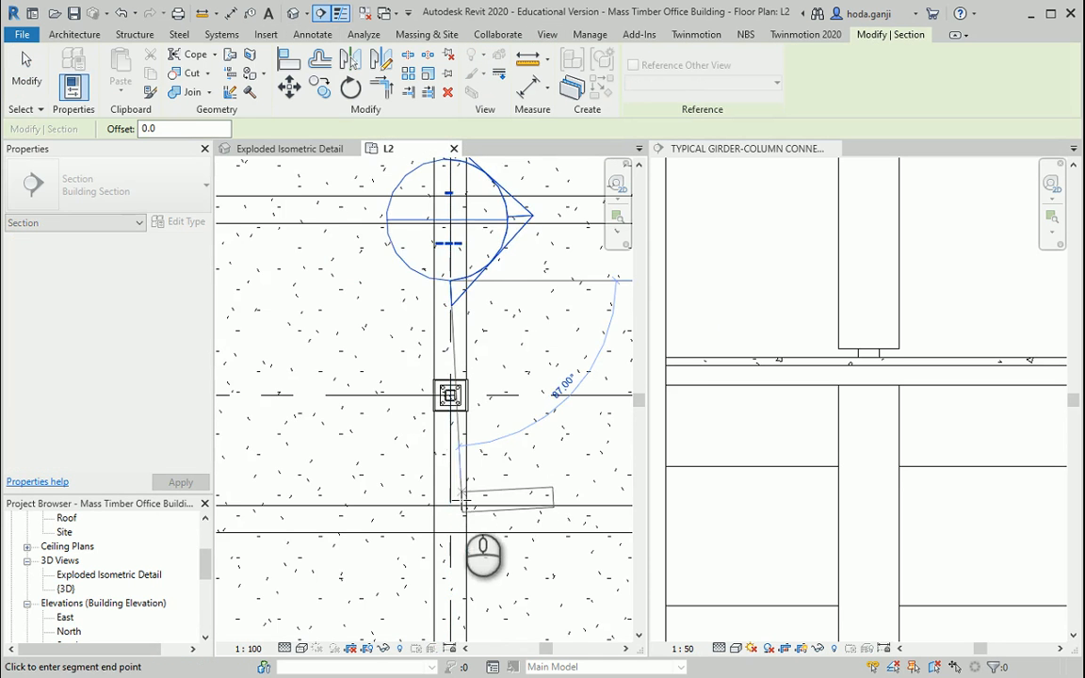
{"action": "scroll", "coordinate": [462, 506], "scroll_direction": "down", "scroll_amount": 1}
{"action": "left_click", "coordinate": [450, 556]}
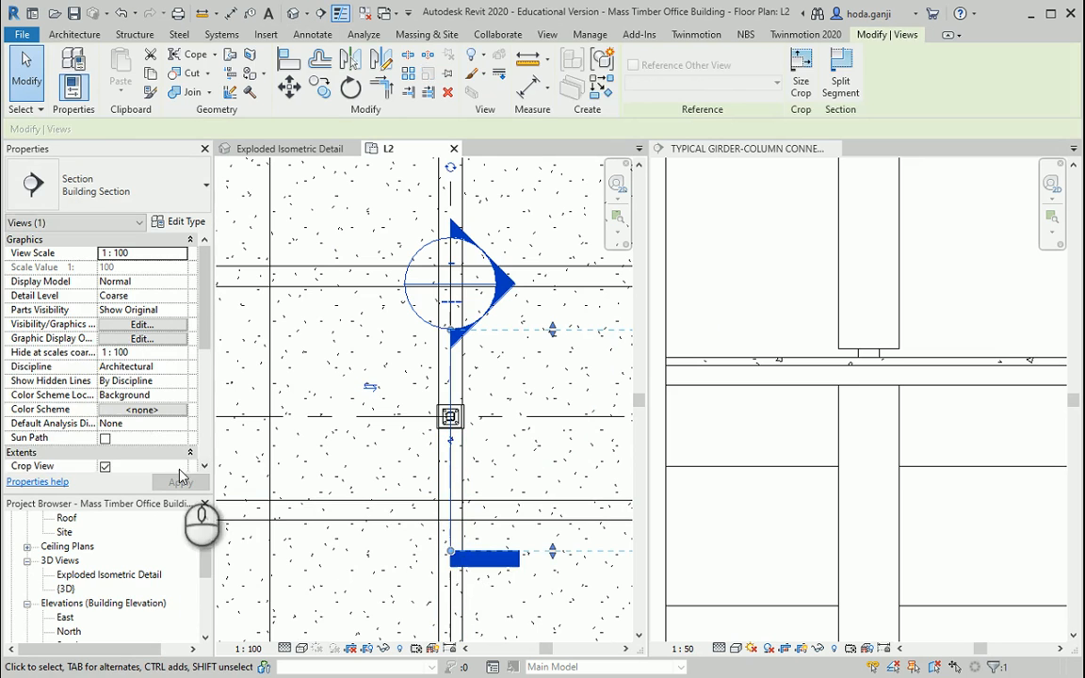
{"action": "key", "text": "Escape"}
Open the Section 3 view at the column connection.
{"action": "scroll", "coordinate": [95, 546], "scroll_direction": "down", "scroll_amount": 3}
{"action": "double_click", "coordinate": [83, 603]}
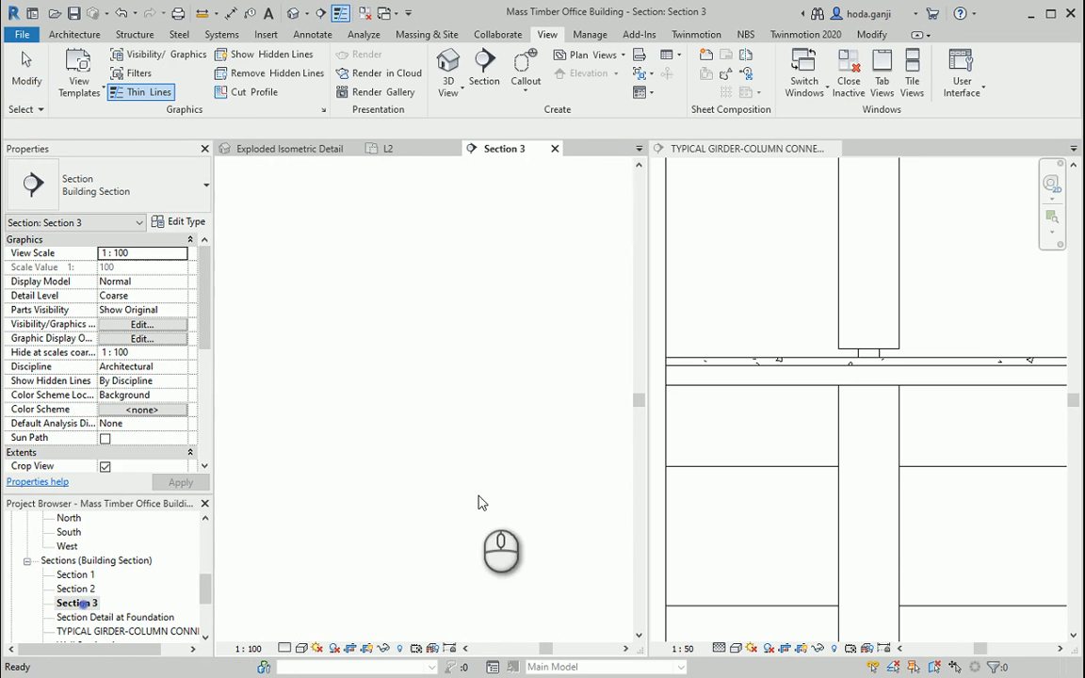
{"action": "scroll", "coordinate": [405, 480], "scroll_direction": "up", "scroll_amount": 2}
{"action": "scroll", "coordinate": [404, 478], "scroll_direction": "down", "scroll_amount": 4}
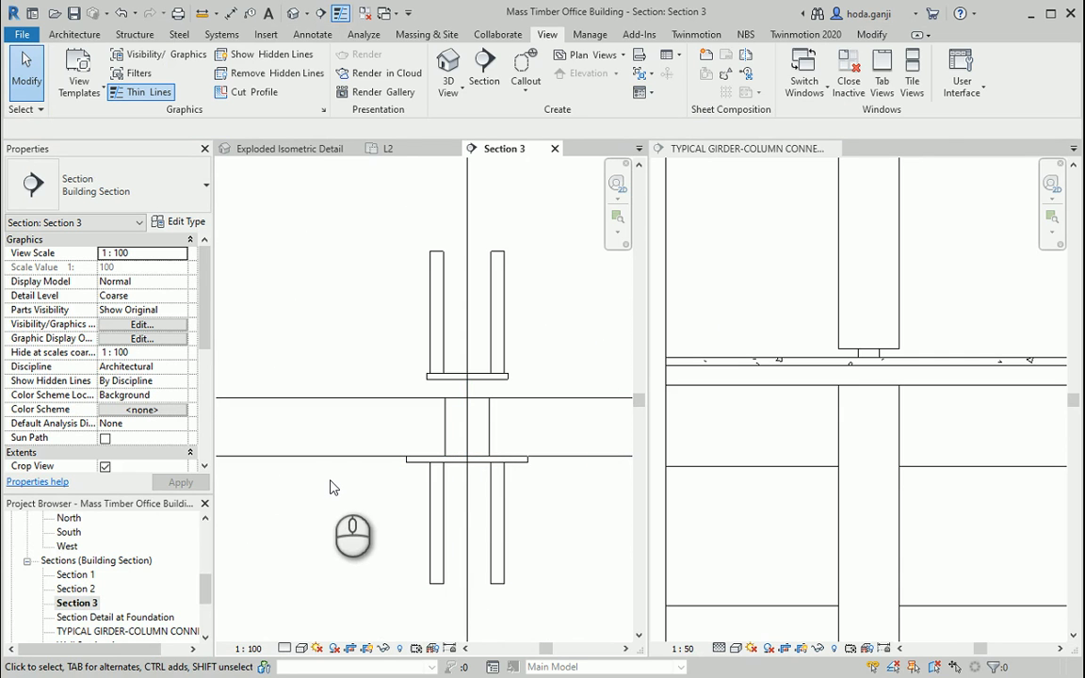
Turn off Thin Lines and set Section 3's detail level to Fine.
{"action": "key", "text": "t"}
{"action": "key", "text": "l"}
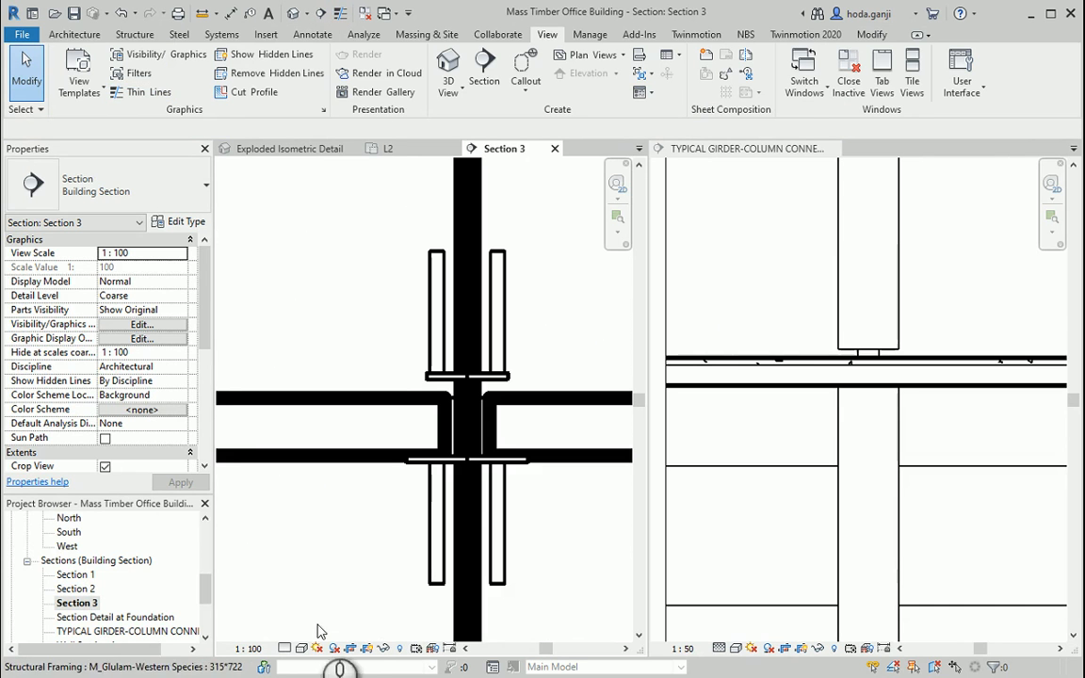
{"action": "left_click", "coordinate": [285, 647]}
{"action": "left_click", "coordinate": [313, 633]}
{"action": "scroll", "coordinate": [423, 471], "scroll_direction": "down", "scroll_amount": 2}
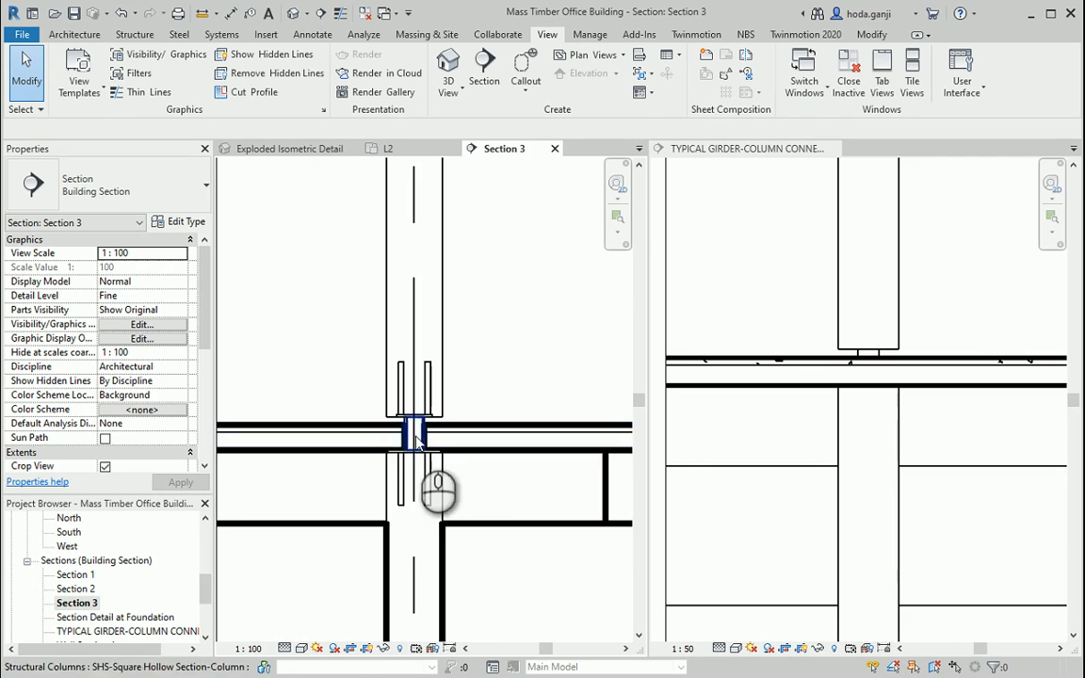
Examine the column-floor connection in Section 3 and turn Thin Lines back on.
{"action": "scroll", "coordinate": [405, 461], "scroll_direction": "up", "scroll_amount": 2}
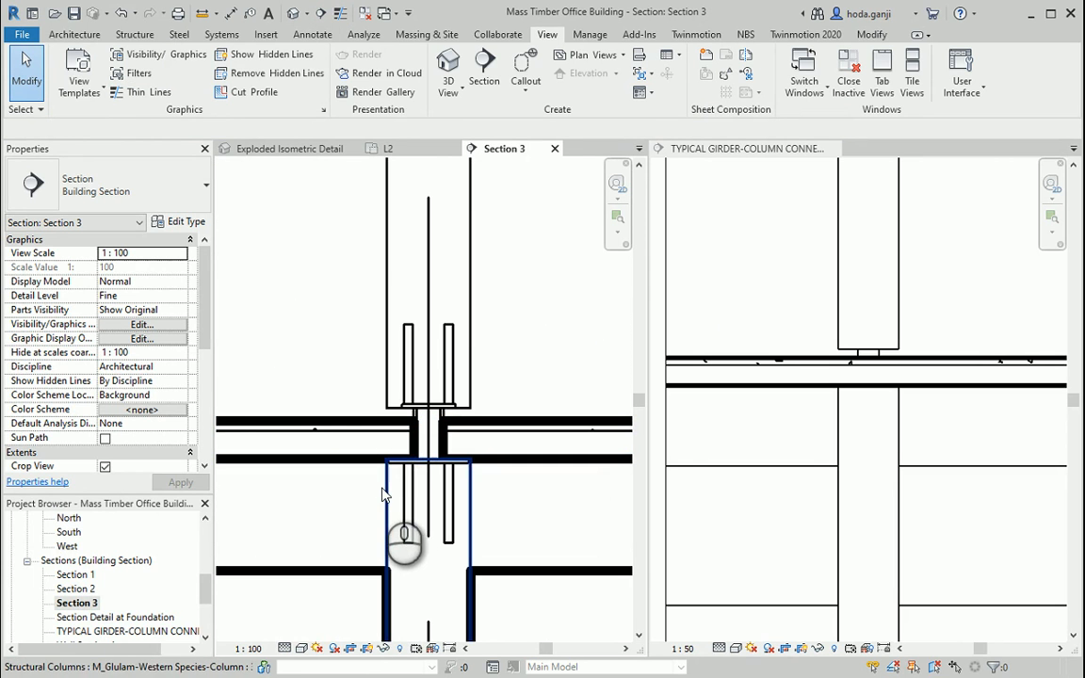
{"action": "scroll", "coordinate": [433, 473], "scroll_direction": "down", "scroll_amount": 3}
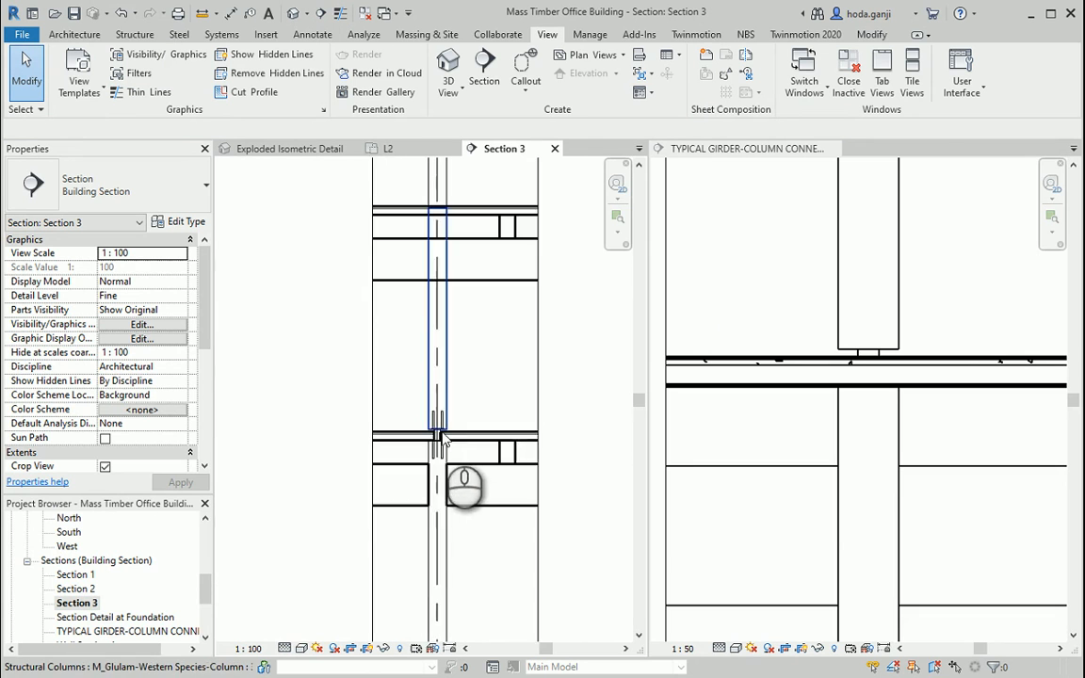
{"action": "scroll", "coordinate": [800, 466], "scroll_direction": "down", "scroll_amount": 3}
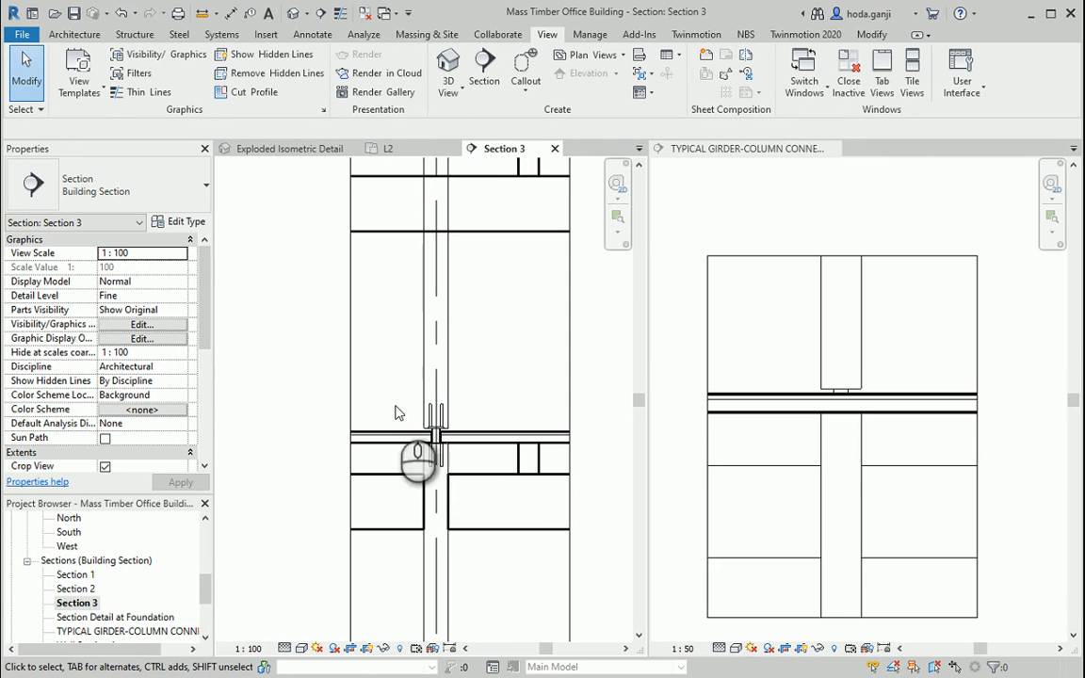
{"action": "scroll", "coordinate": [454, 443], "scroll_direction": "up", "scroll_amount": 2}
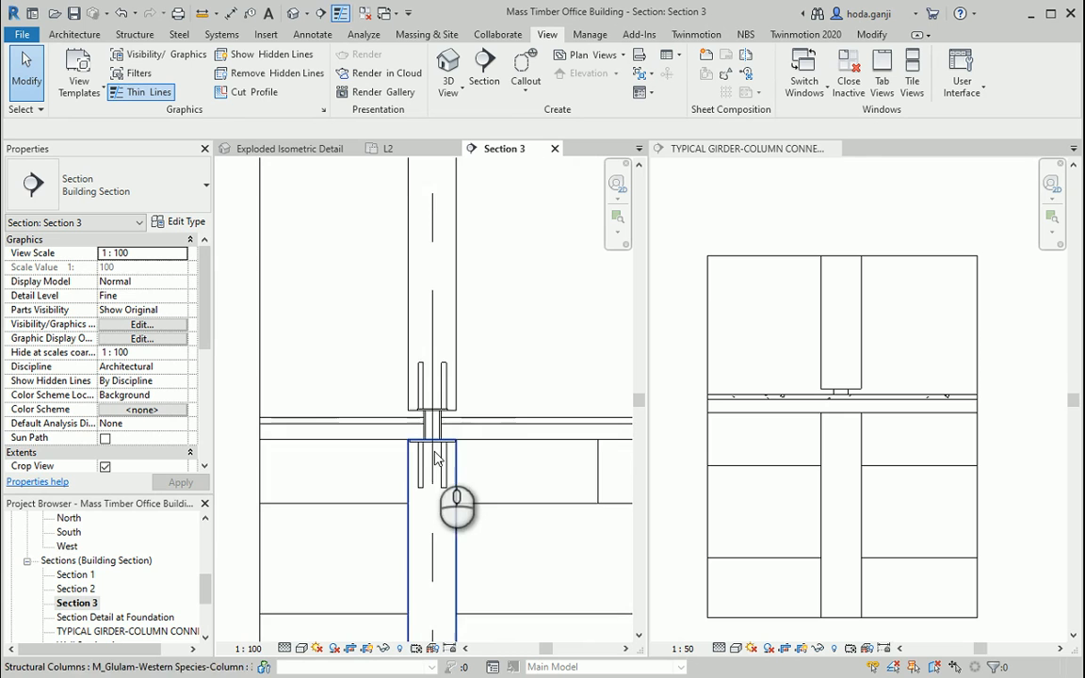
{"action": "key", "text": "t"}
{"action": "key", "text": "l"}
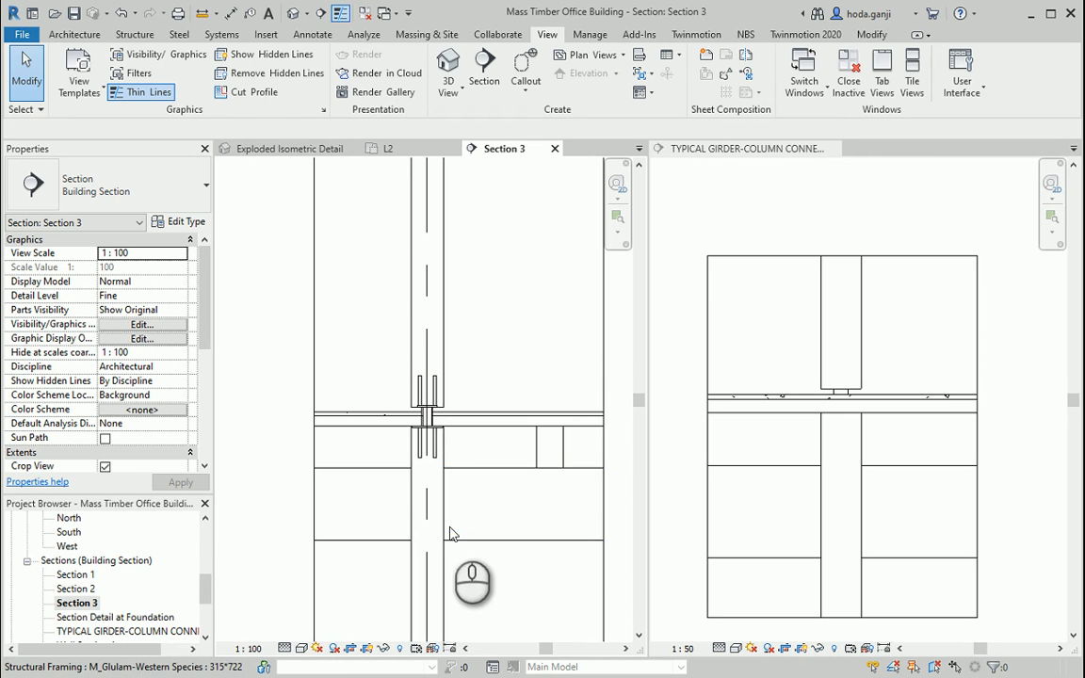
Create a rectangular callout around the column-floor connection in Section 3.
{"action": "left_click", "coordinate": [527, 73]}
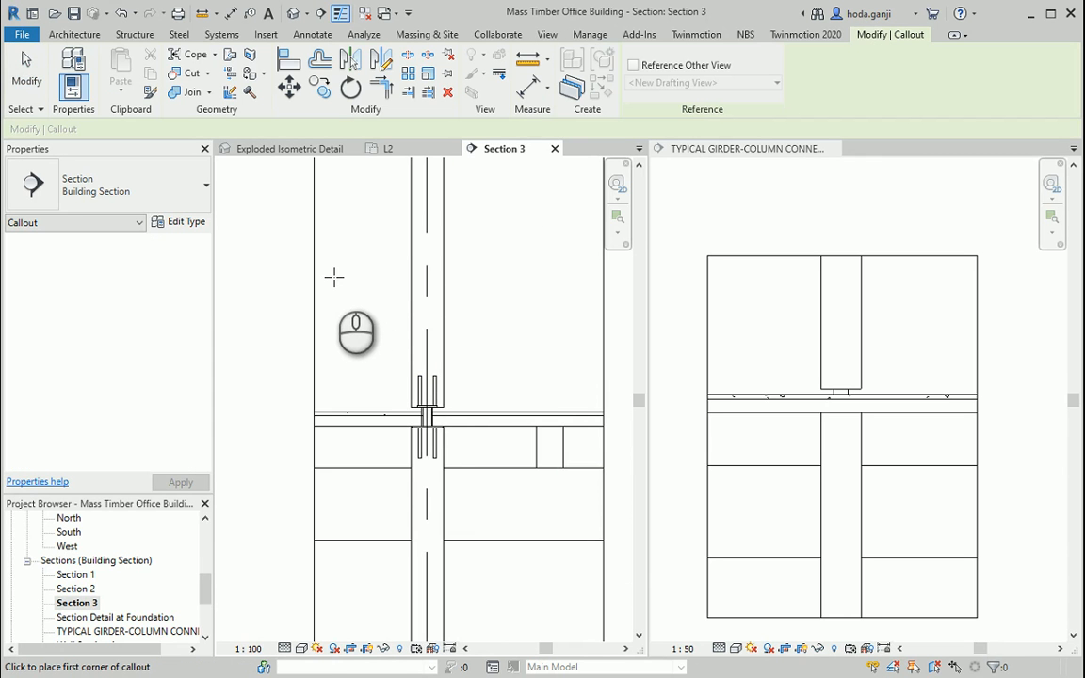
{"action": "scroll", "coordinate": [382, 321], "scroll_direction": "down", "scroll_amount": 2}
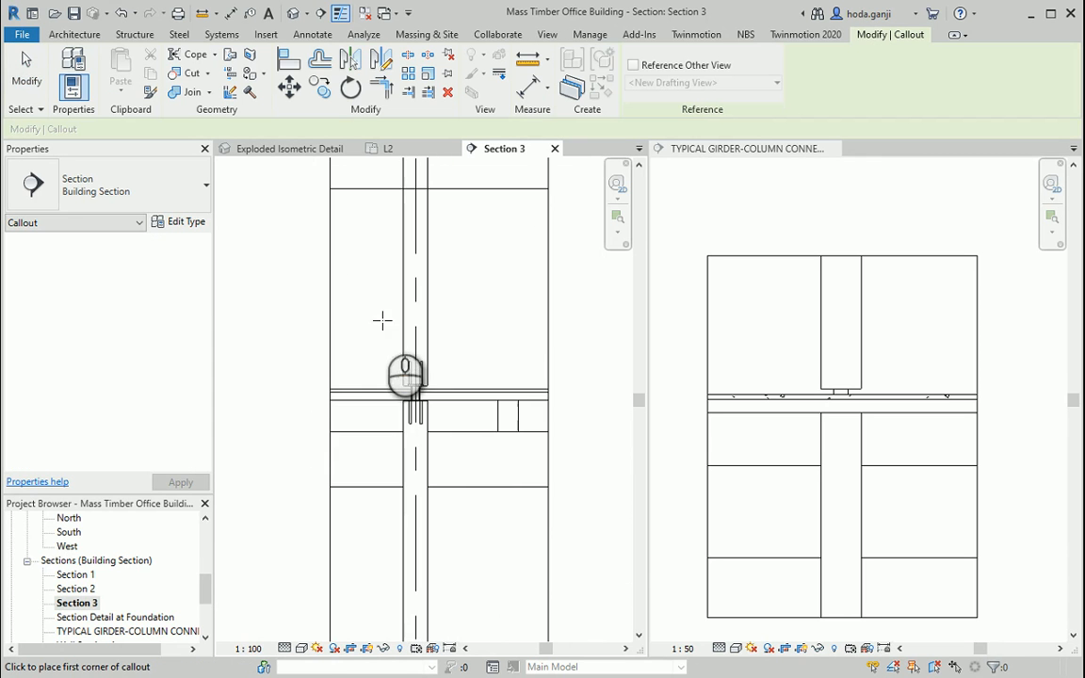
{"action": "left_click", "coordinate": [487, 513]}
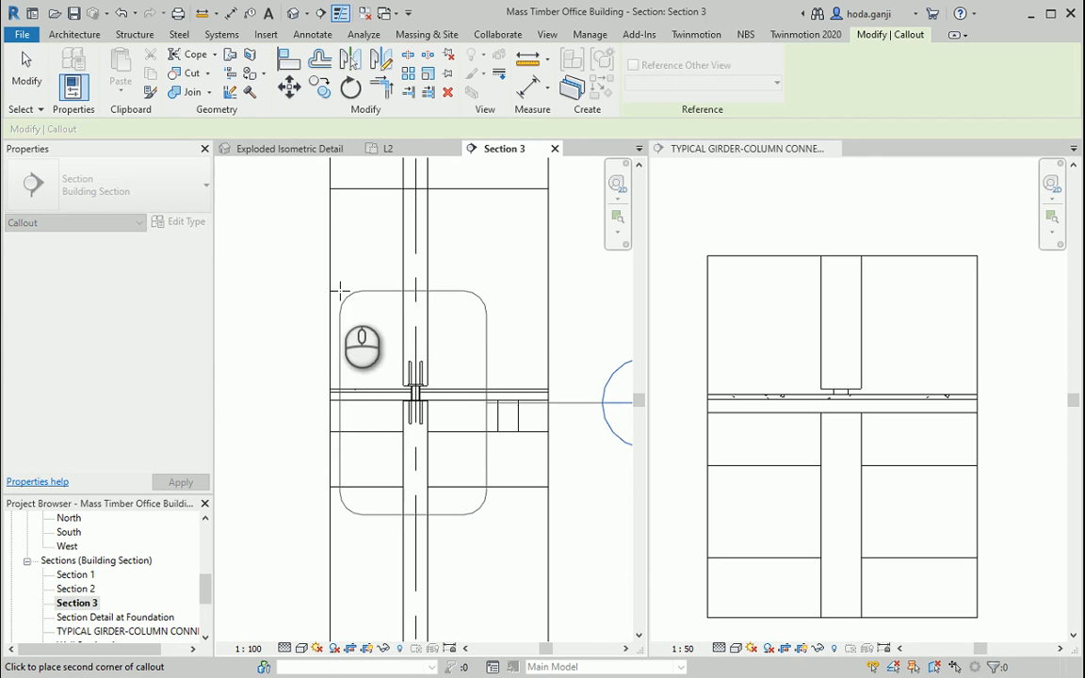
{"action": "left_click", "coordinate": [341, 292]}
{"action": "scroll", "coordinate": [431, 415], "scroll_direction": "down", "scroll_amount": 3}
{"action": "scroll", "coordinate": [552, 405], "scroll_direction": "up", "scroll_amount": 2}
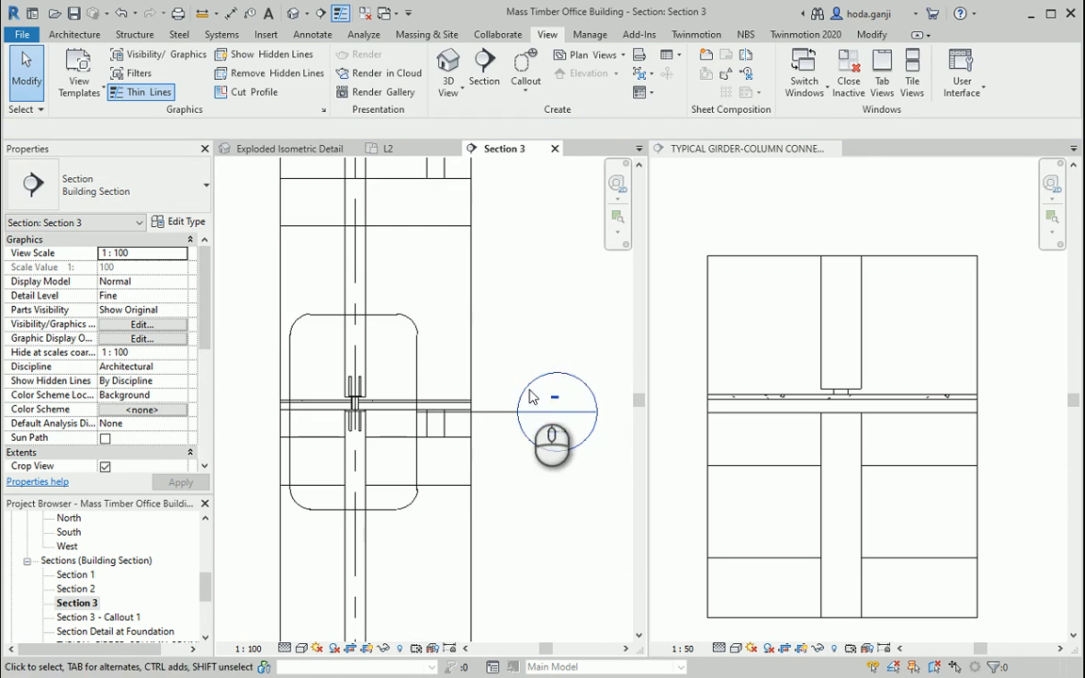
Move the new callout's head and leader upward so they sit clear of the floor line.
{"action": "left_click_drag", "start_coordinate": [527, 387], "coordinate": [507, 325]}
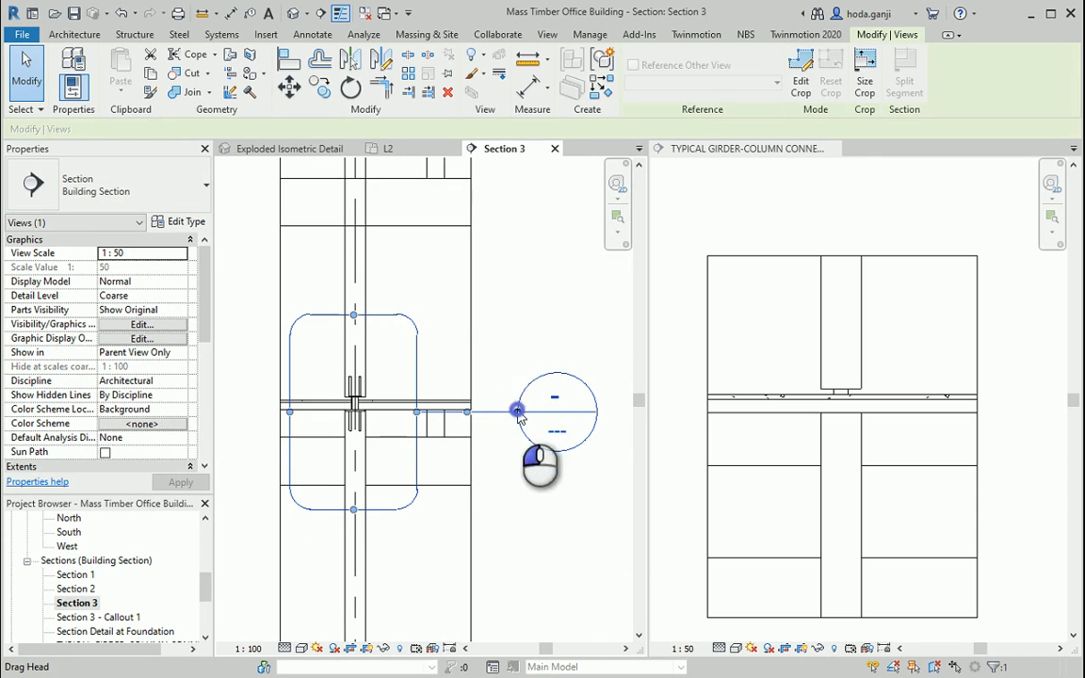
{"action": "left_click_drag", "start_coordinate": [517, 412], "coordinate": [518, 346]}
{"action": "left_click", "coordinate": [519, 401]}
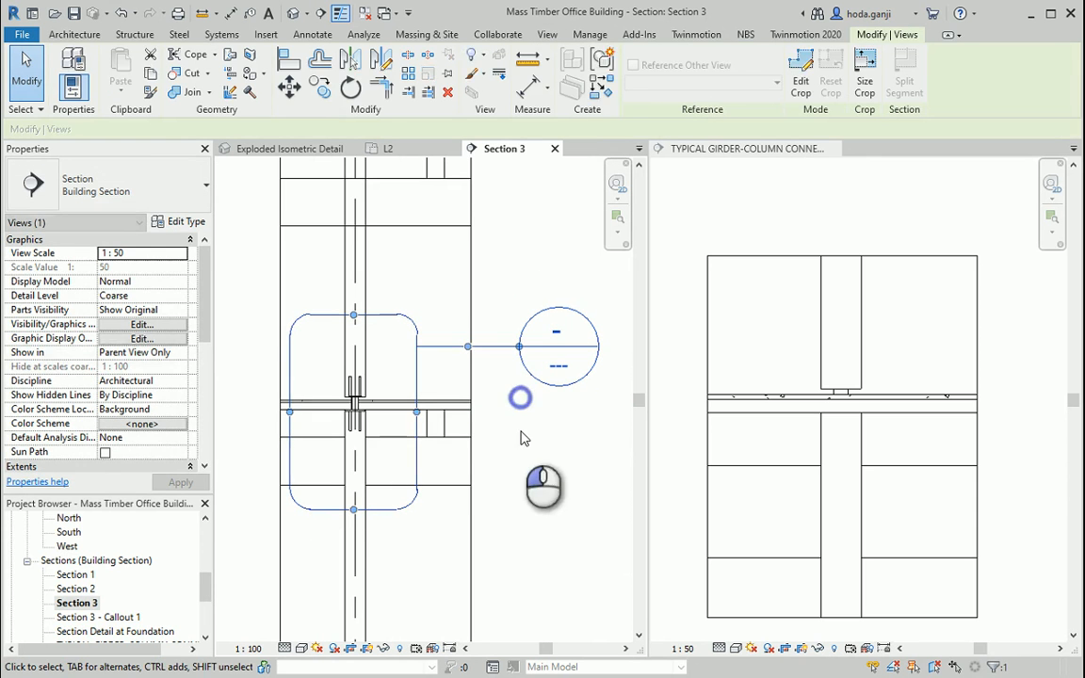
{"action": "scroll", "coordinate": [915, 521], "scroll_direction": "down", "scroll_amount": 2}
{"action": "scroll", "coordinate": [857, 450], "scroll_direction": "up", "scroll_amount": 2}
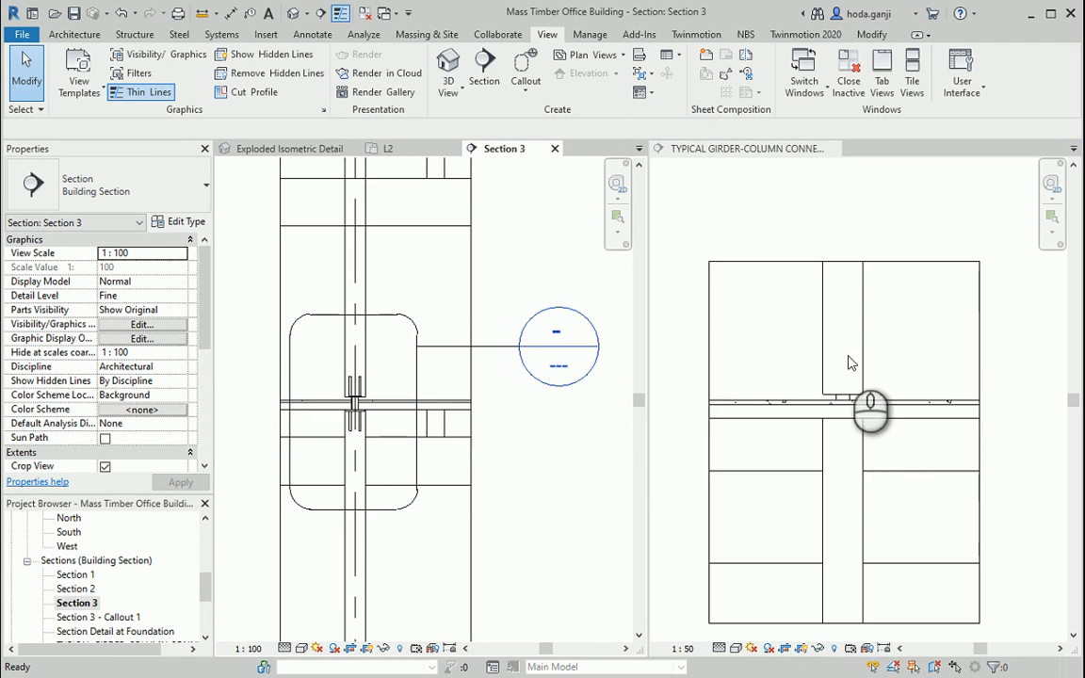
Copy the name of the existing TYPICAL GIRDER-COLUMN CONNECTION section view and delete that view.
{"action": "scroll", "coordinate": [883, 442], "scroll_direction": "up", "scroll_amount": 1}
{"action": "scroll", "coordinate": [282, 377], "scroll_direction": "up", "scroll_amount": 4}
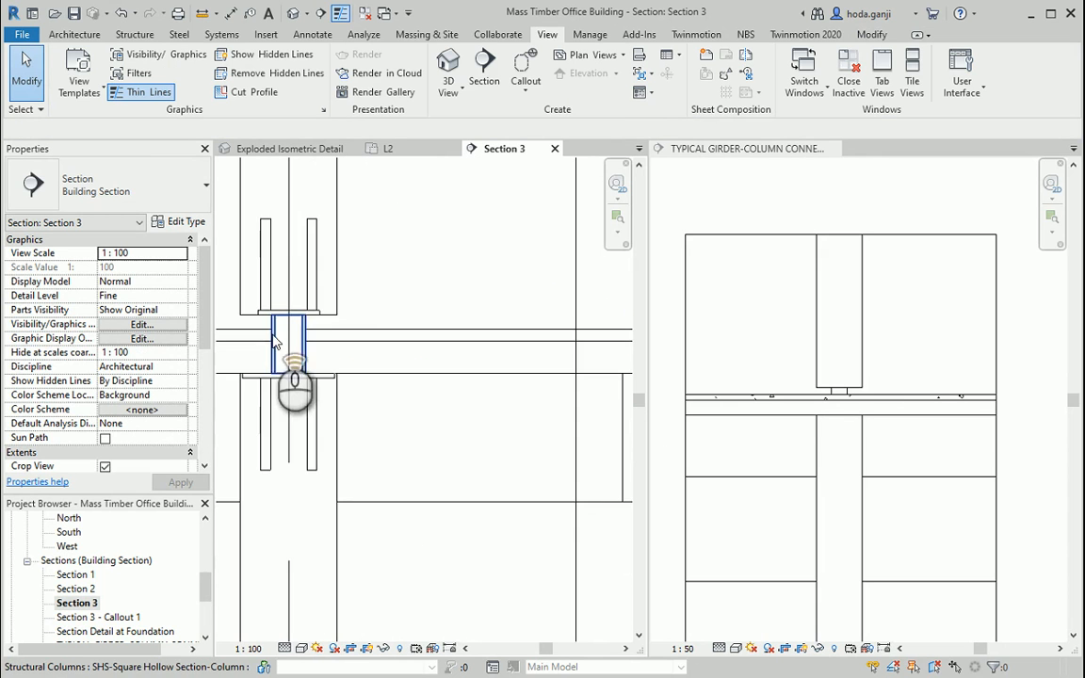
{"action": "scroll", "coordinate": [480, 452], "scroll_direction": "down", "scroll_amount": 4}
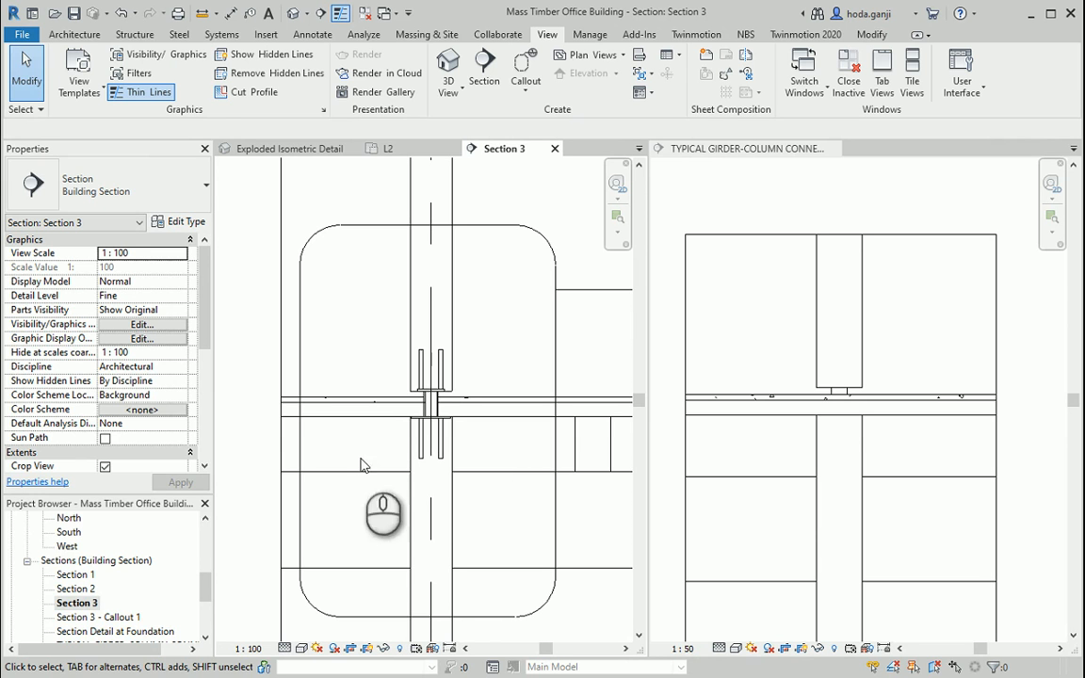
{"action": "scroll", "coordinate": [113, 555], "scroll_direction": "down", "scroll_amount": 3}
{"action": "left_click", "coordinate": [105, 586]}
{"action": "left_click", "coordinate": [109, 603]}
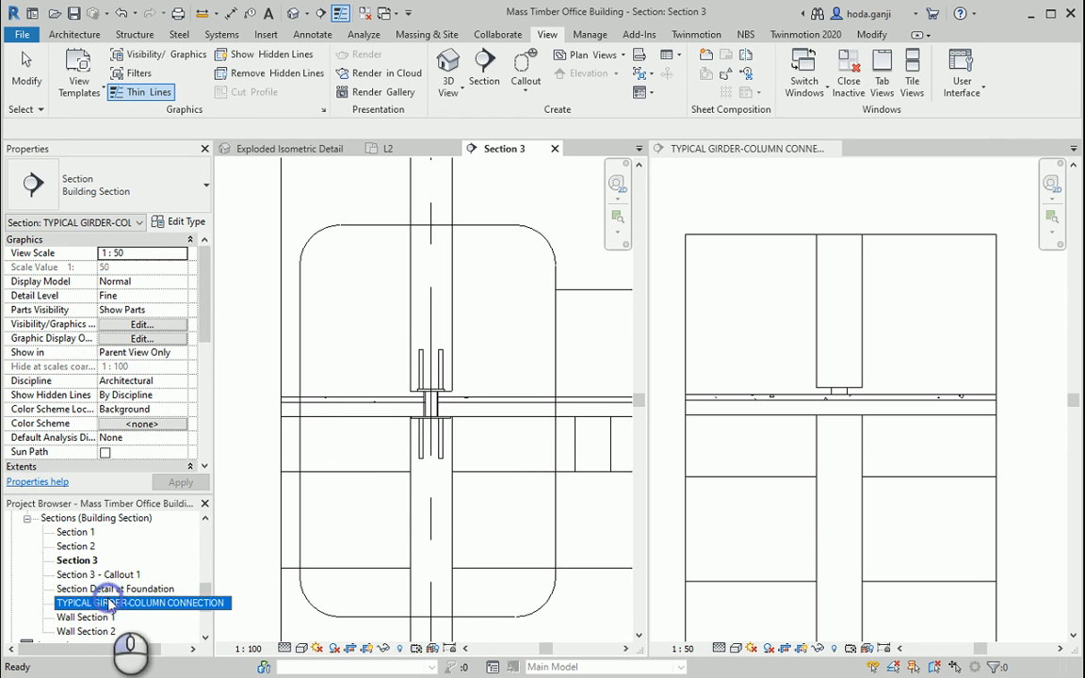
{"action": "right_click", "coordinate": [108, 603]}
{"action": "left_click", "coordinate": [174, 461]}
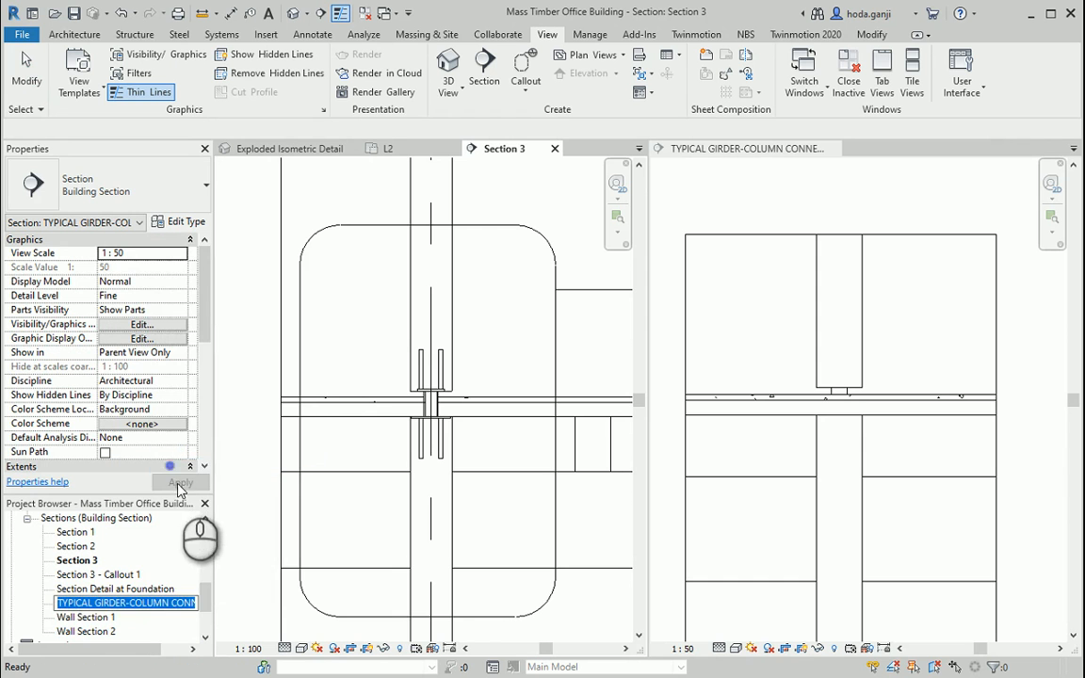
{"action": "key", "text": "Return"}
{"action": "right_click", "coordinate": [143, 605]}
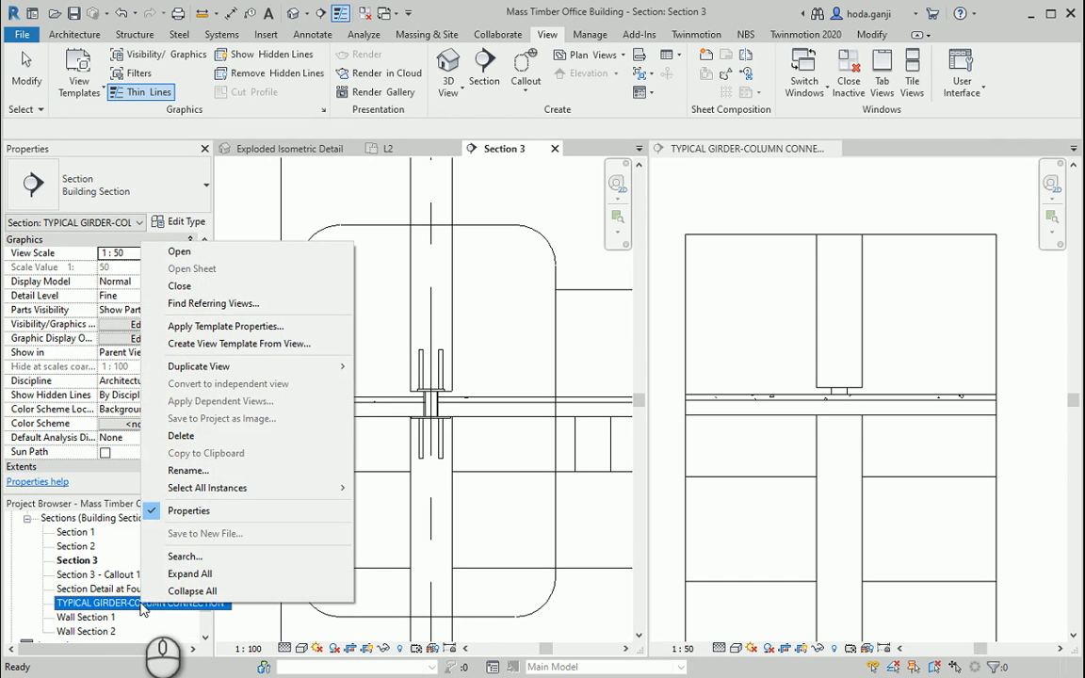
{"action": "left_click", "coordinate": [218, 435]}
Rename the Section 3 - Callout 1 view as TYPICAL GIRDER-COLUMN CONNECTION.
{"action": "left_click", "coordinate": [121, 574]}
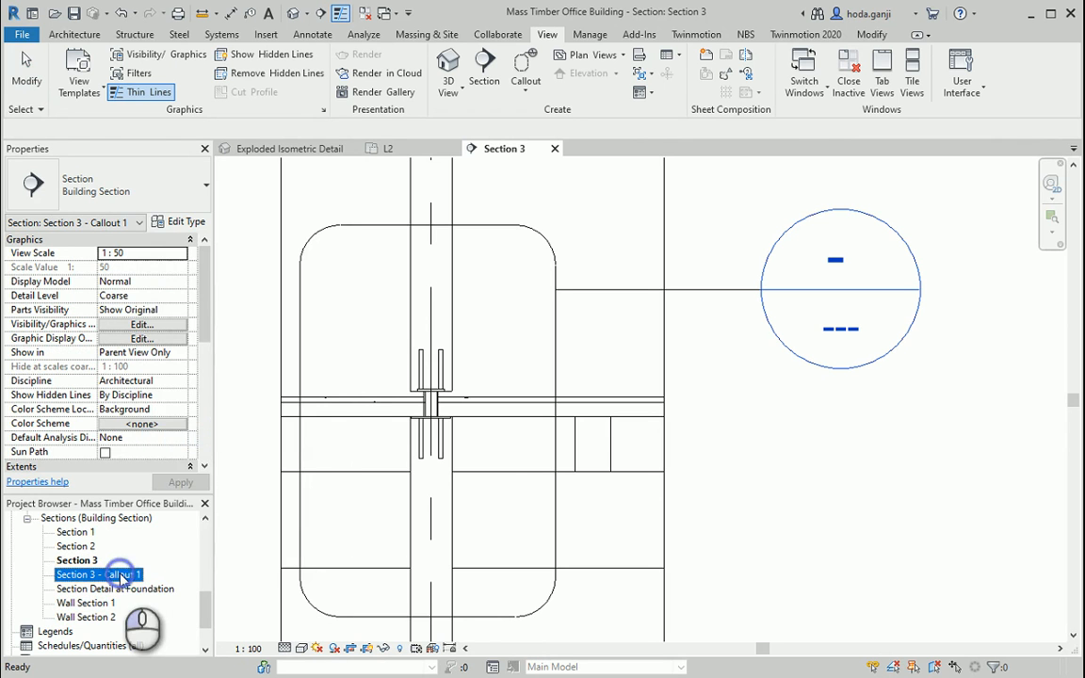
{"action": "right_click", "coordinate": [121, 574]}
{"action": "left_click", "coordinate": [165, 442]}
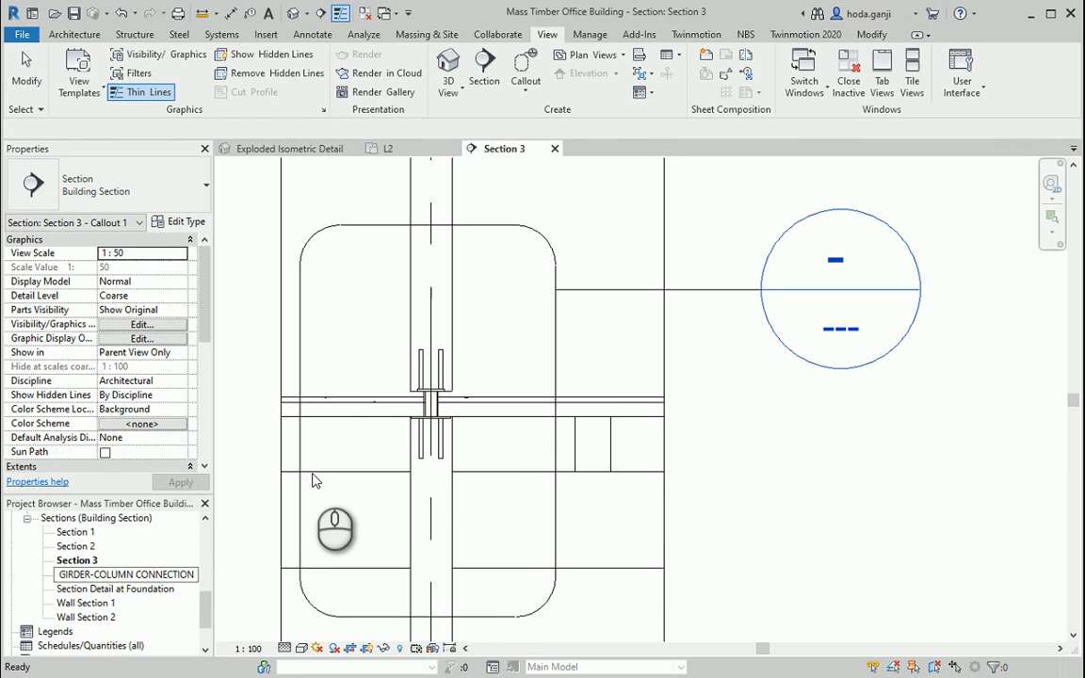
{"action": "key", "text": "Return"}
Open the TYPICAL GIRDER-COLUMN CONNECTION callout view and set its detail level to Fine.
{"action": "scroll", "coordinate": [603, 492], "scroll_direction": "down", "scroll_amount": 2}
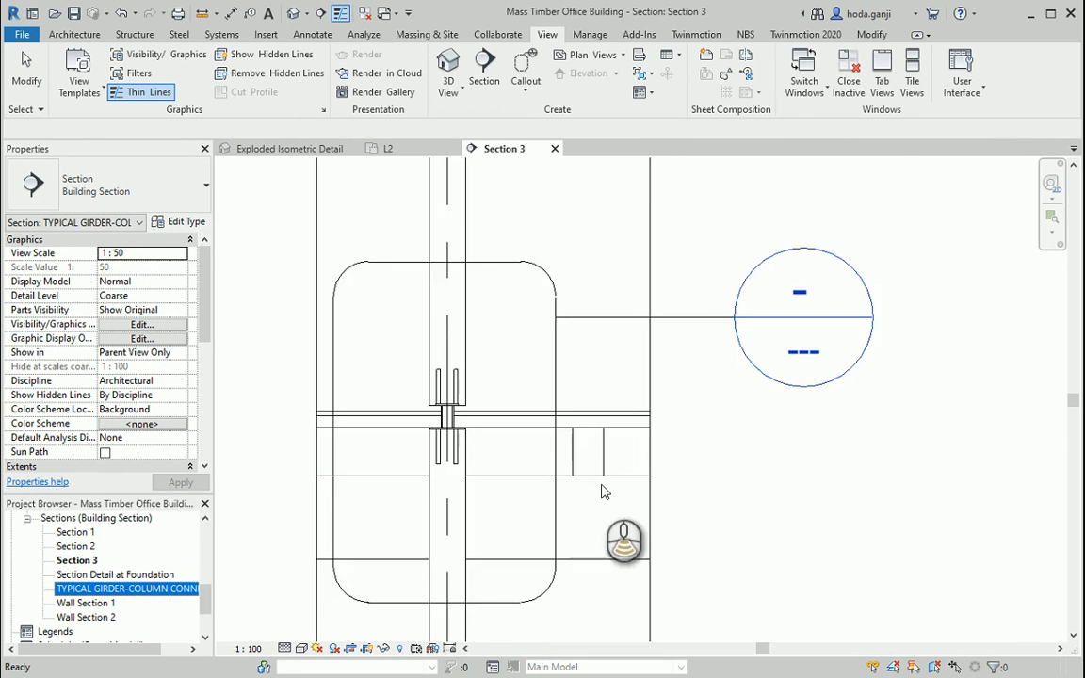
{"action": "scroll", "coordinate": [694, 424], "scroll_direction": "down", "scroll_amount": 1}
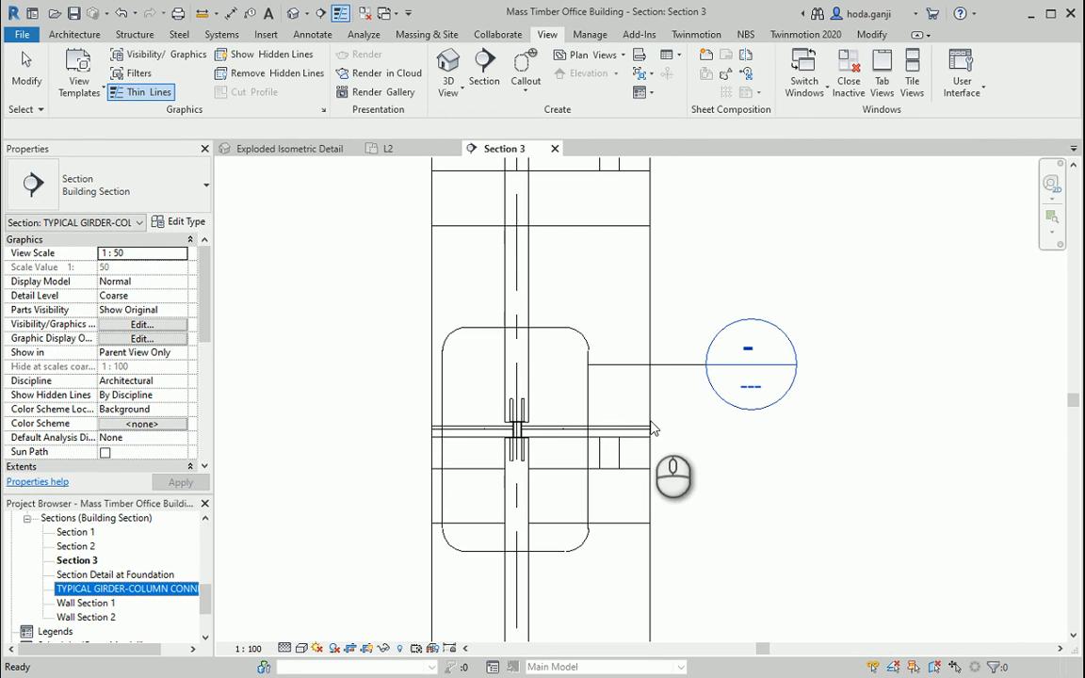
{"action": "double_click", "coordinate": [121, 594]}
{"action": "scroll", "coordinate": [703, 453], "scroll_direction": "up", "scroll_amount": 2}
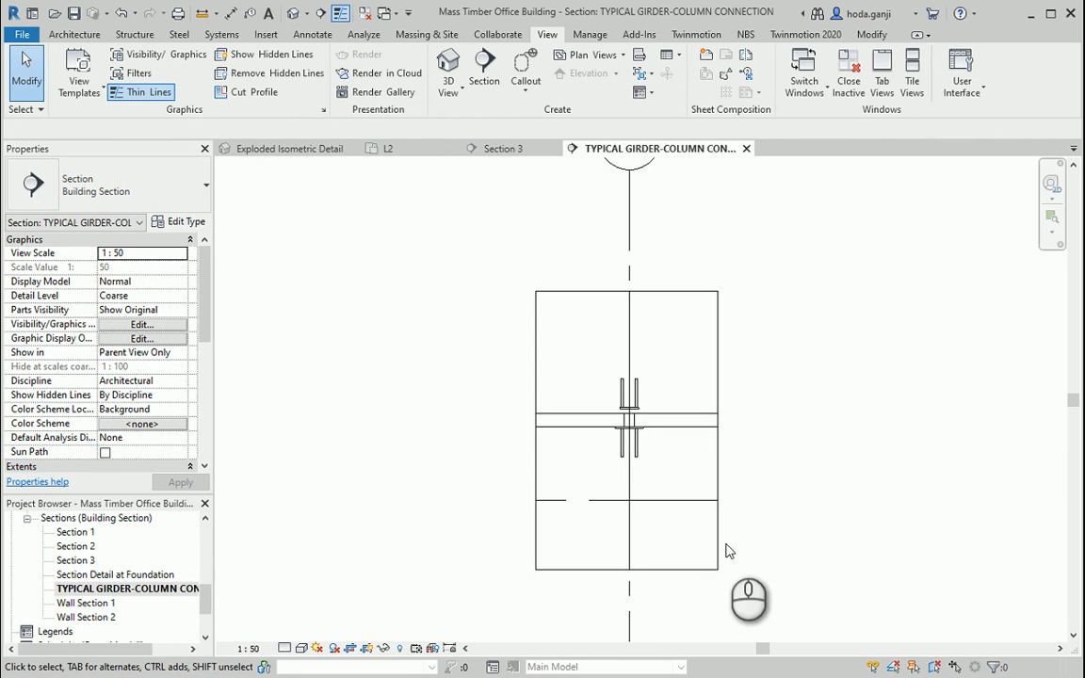
{"action": "left_click", "coordinate": [285, 649]}
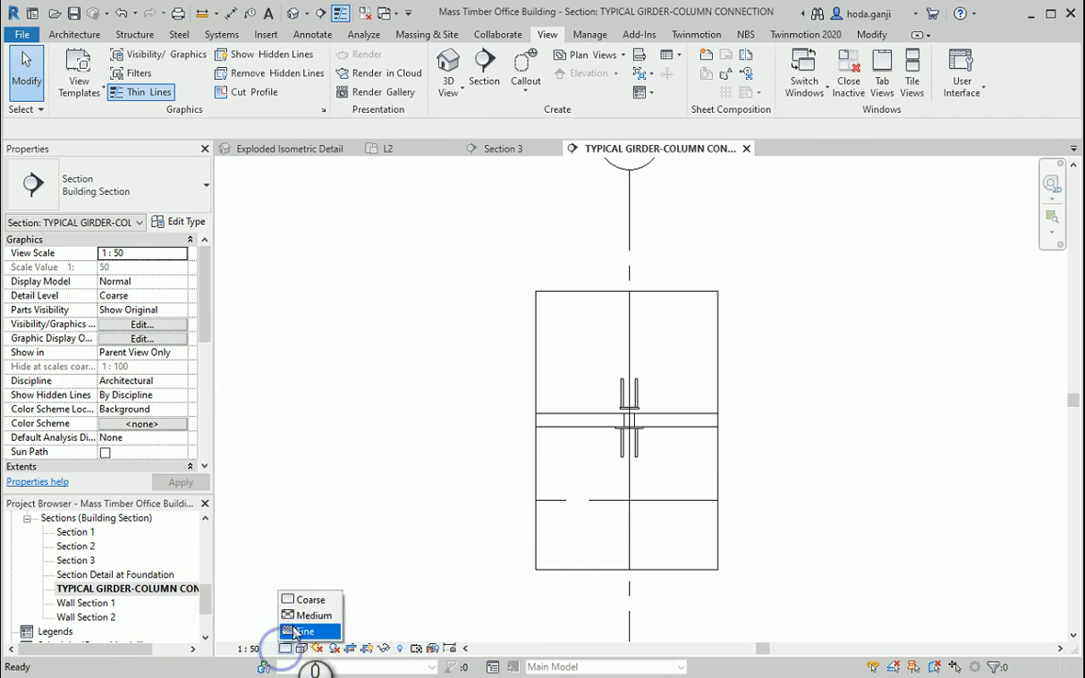
{"action": "left_click", "coordinate": [299, 629]}
{"action": "scroll", "coordinate": [697, 537], "scroll_direction": "up", "scroll_amount": 3}
{"action": "scroll", "coordinate": [782, 424], "scroll_direction": "down", "scroll_amount": 1}
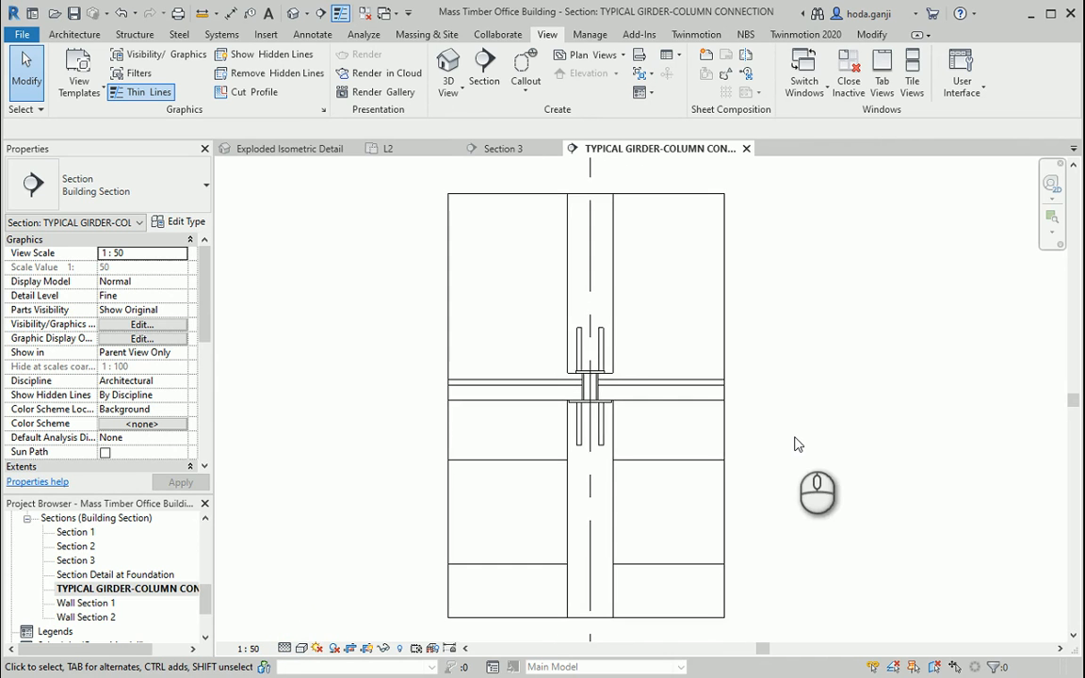
Examine the steel connector's line weights with Thin Lines off and turn Thin Lines back on.
{"action": "scroll", "coordinate": [775, 416], "scroll_direction": "up", "scroll_amount": 3}
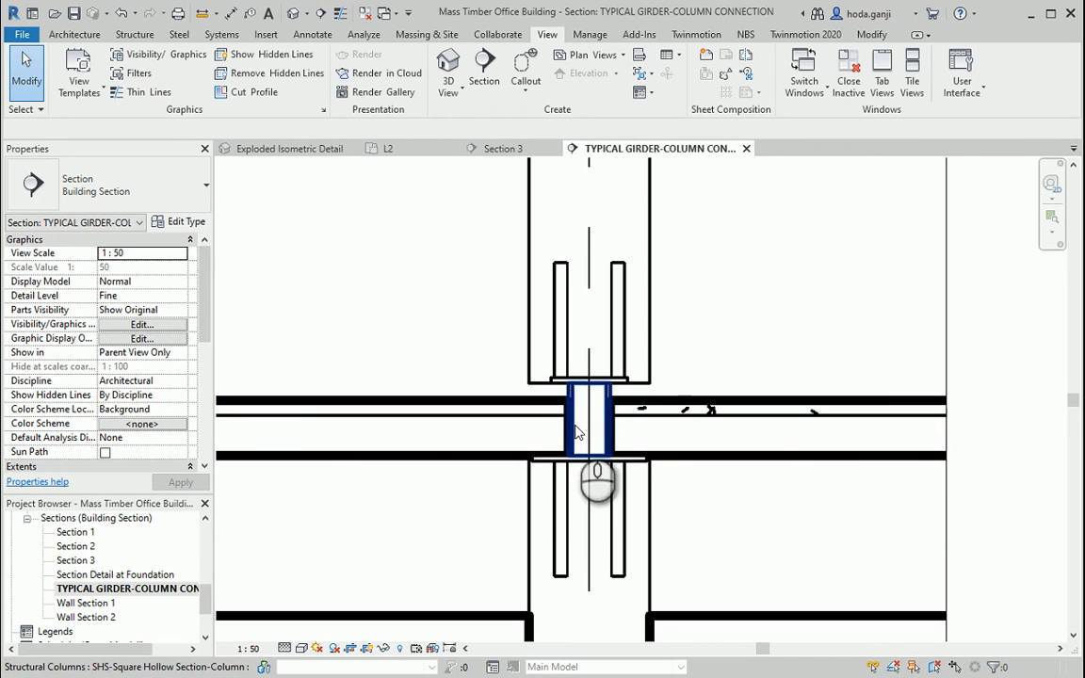
{"action": "key", "text": "t"}
{"action": "key", "text": "l"}
{"action": "scroll", "coordinate": [554, 432], "scroll_direction": "down", "scroll_amount": 6}
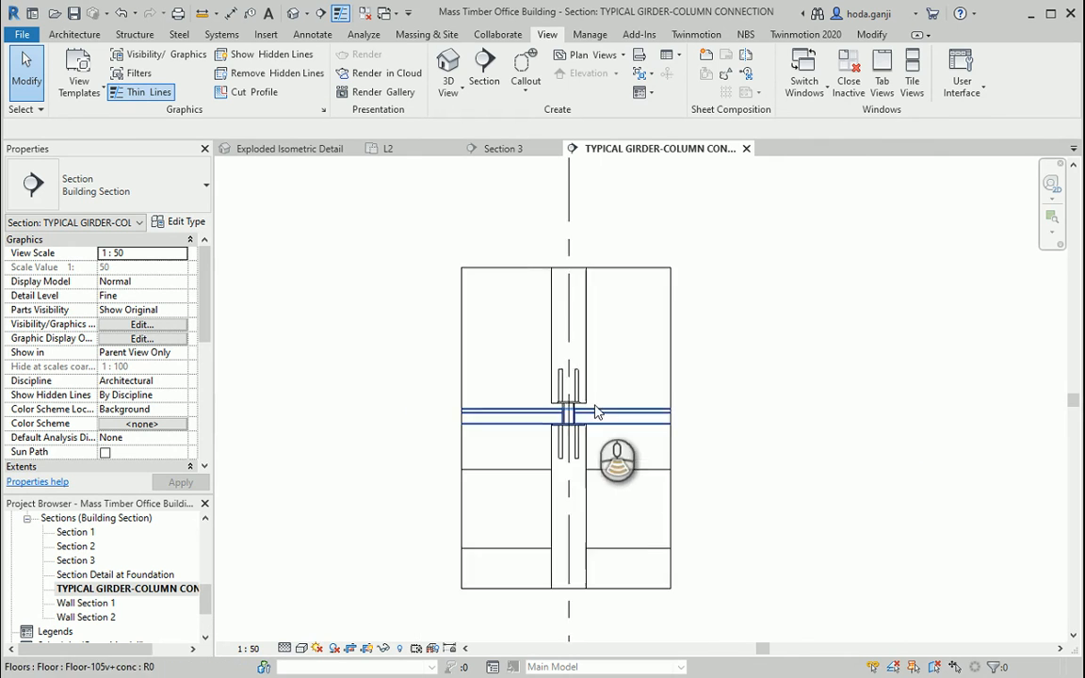
Adjust the view's crop region by lowering its upper edge and extending its lower edge slightly downward.
{"action": "left_click", "coordinate": [610, 303]}
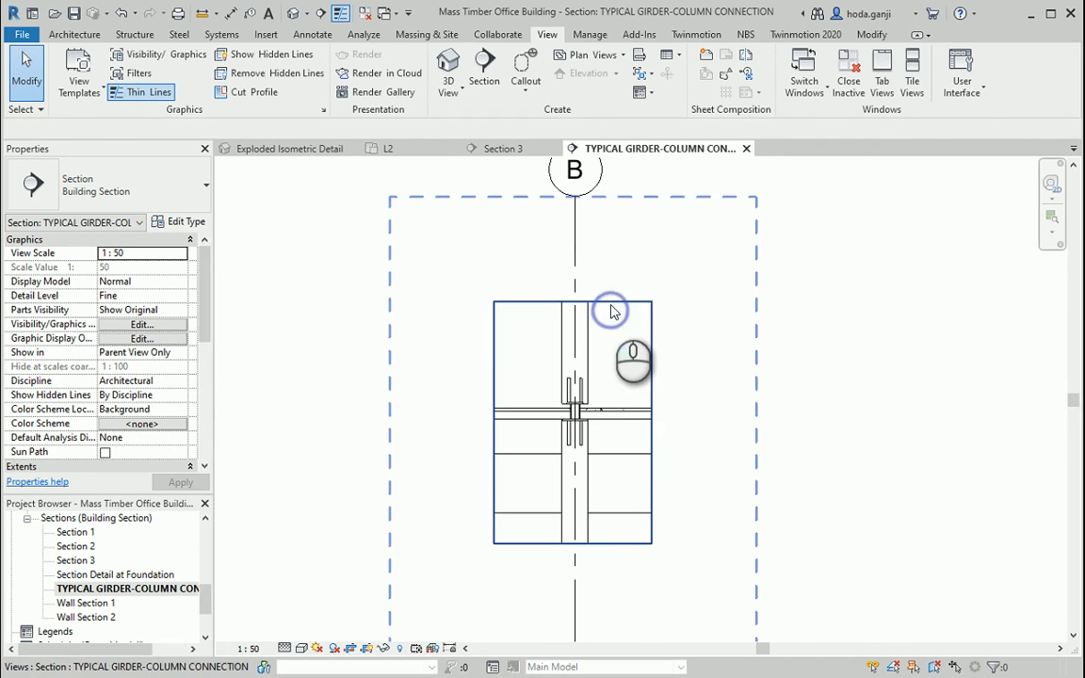
{"action": "left_click_drag", "start_coordinate": [572, 301], "coordinate": [578, 341]}
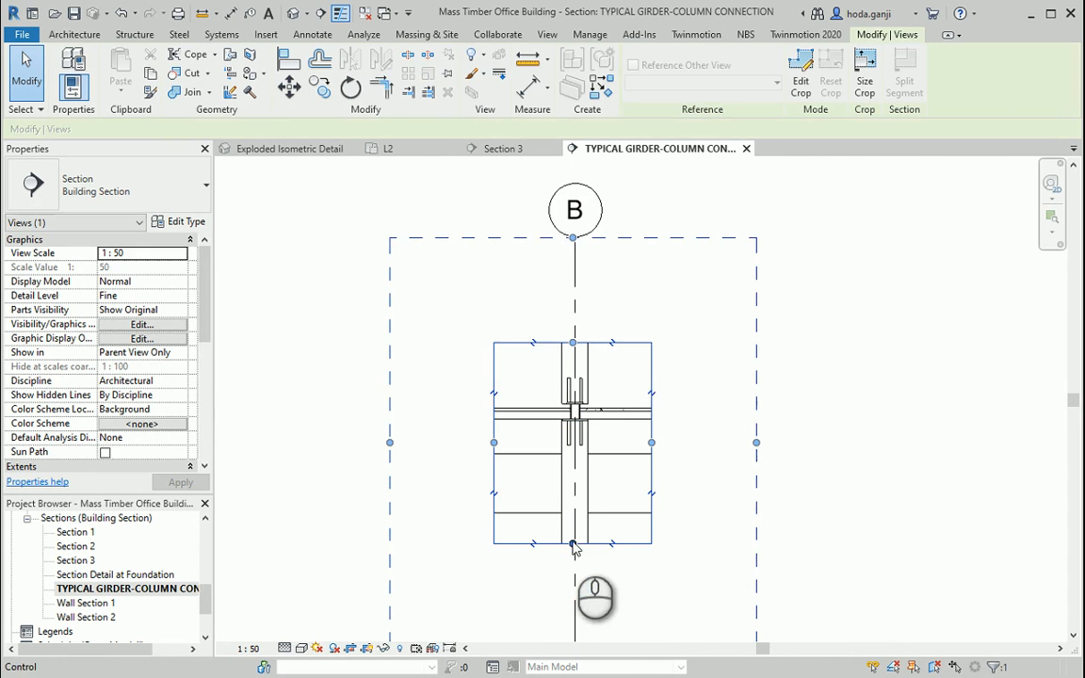
{"action": "left_click_drag", "start_coordinate": [573, 543], "coordinate": [574, 555]}
{"action": "left_click", "coordinate": [812, 525]}
Hide the whole Grids category in the callout view, using grid B.
{"action": "scroll", "coordinate": [659, 470], "scroll_direction": "down", "scroll_amount": 2}
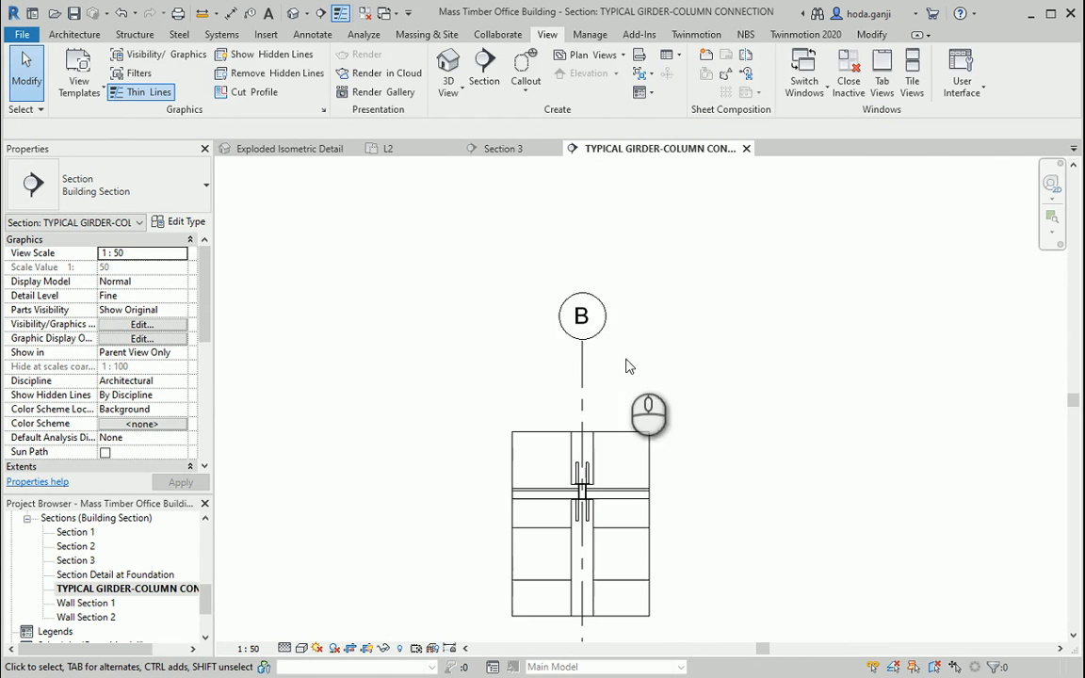
{"action": "left_click", "coordinate": [578, 351]}
{"action": "right_click", "coordinate": [578, 353]}
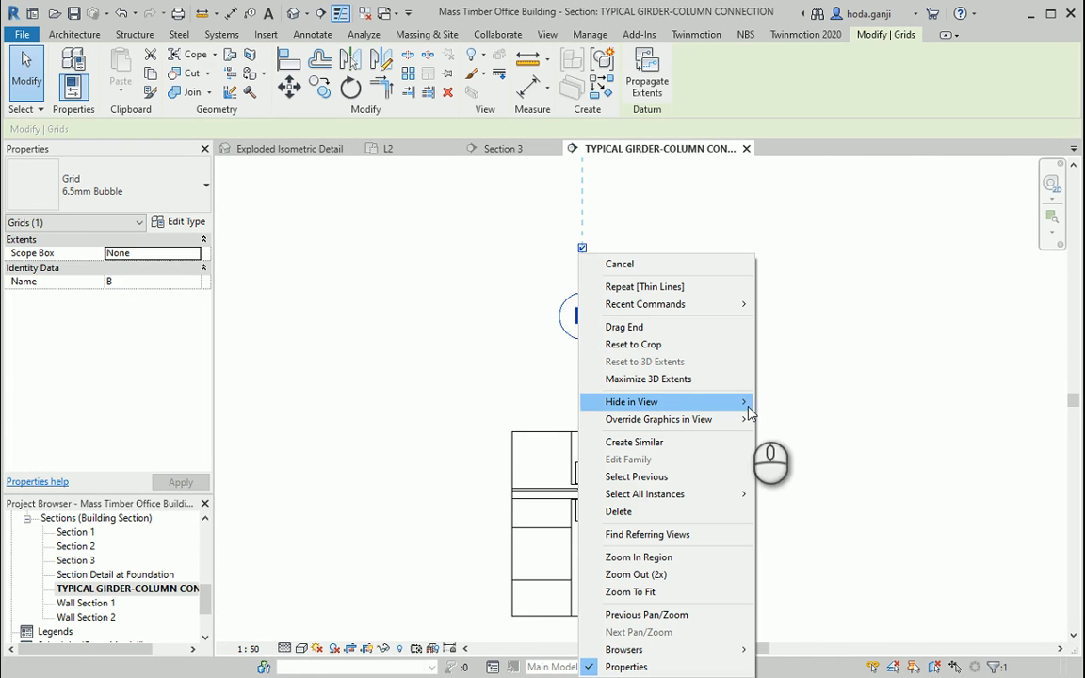
{"action": "mouse_move", "coordinate": [739, 402]}
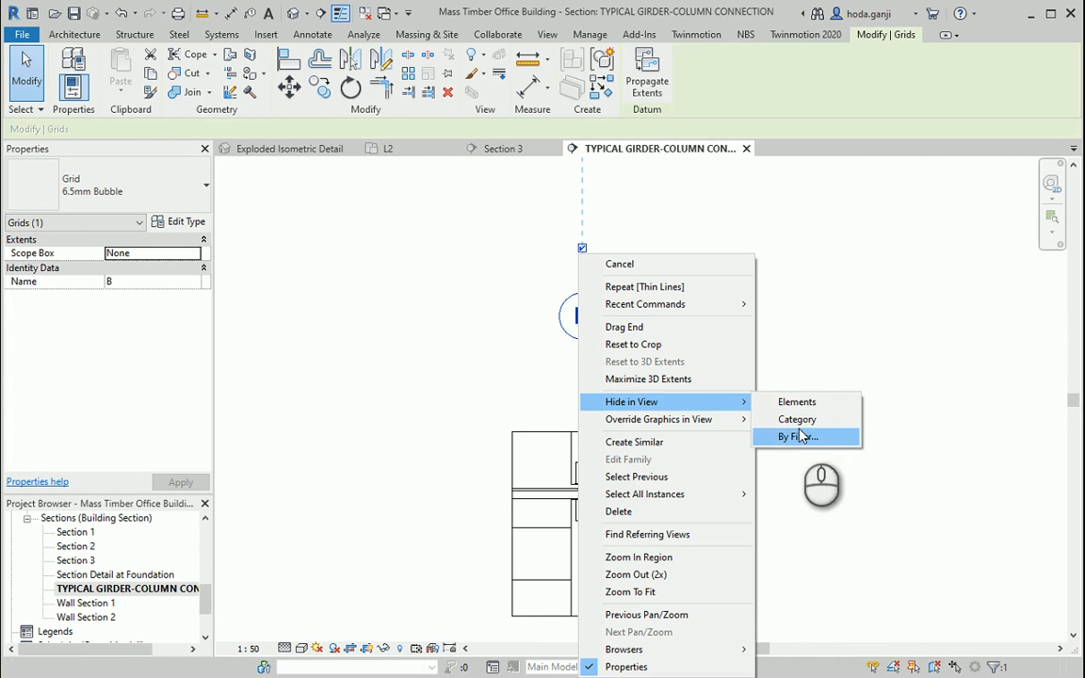
{"action": "left_click", "coordinate": [796, 420]}
{"action": "scroll", "coordinate": [593, 617], "scroll_direction": "up", "scroll_amount": 2}
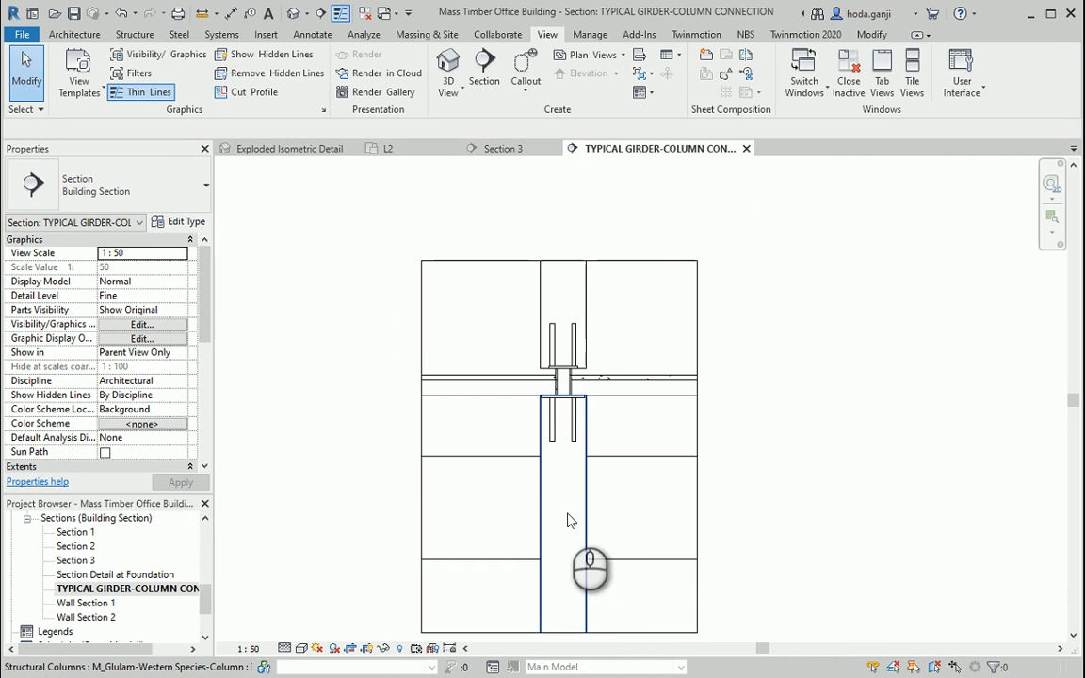
{"action": "scroll", "coordinate": [564, 476], "scroll_direction": "up", "scroll_amount": 1}
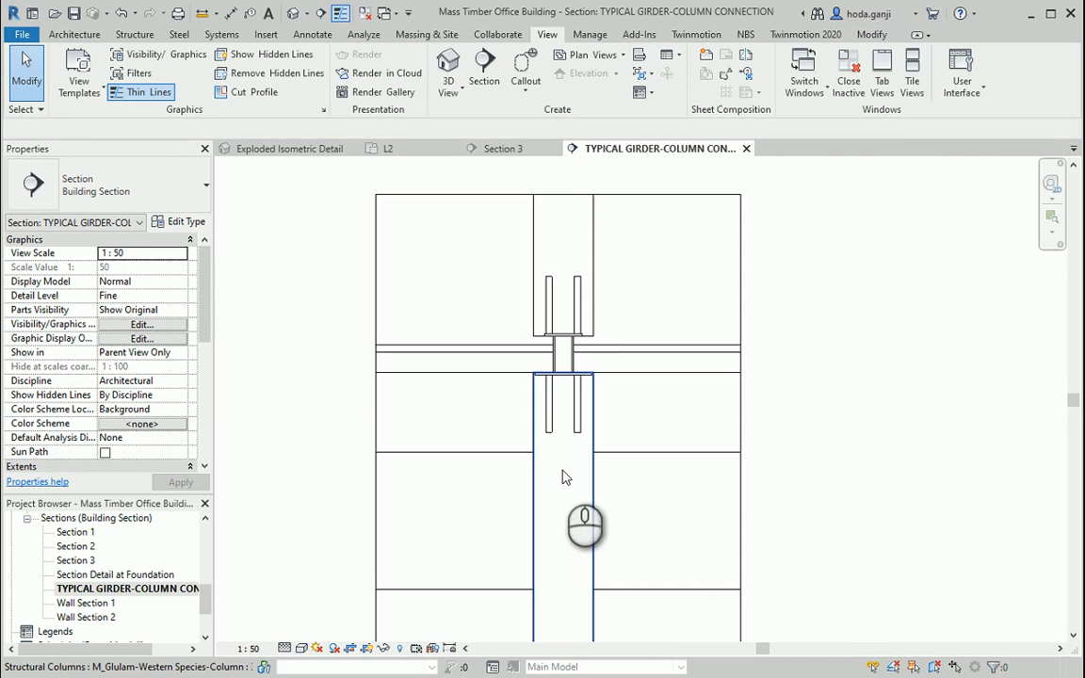
{"action": "scroll", "coordinate": [585, 450], "scroll_direction": "down", "scroll_amount": 1}
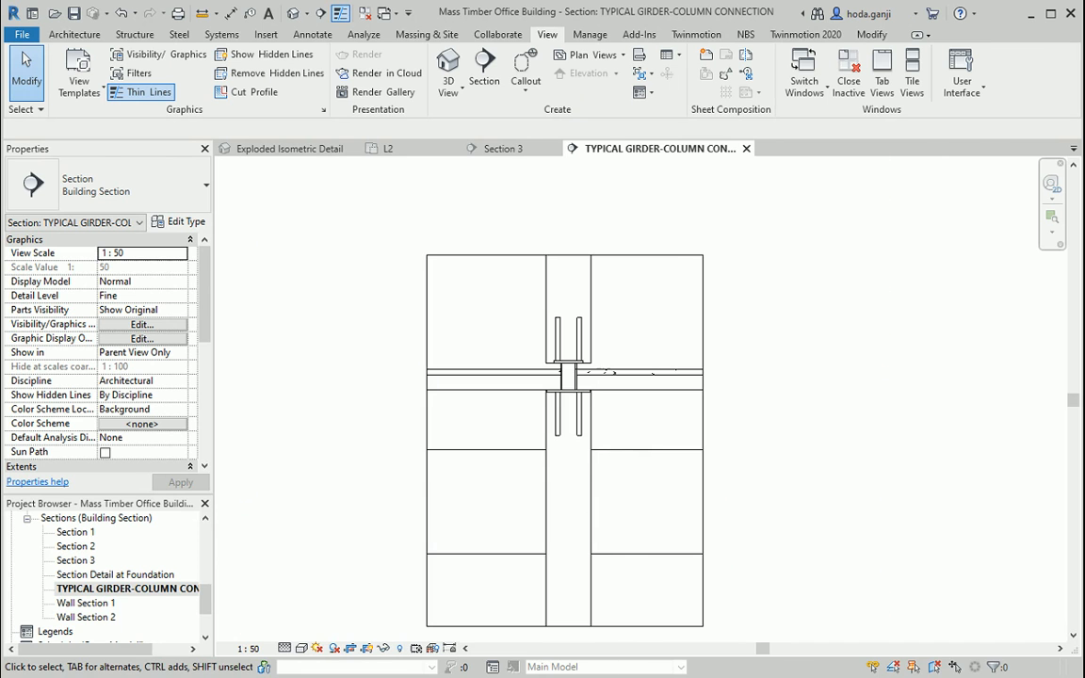
Start placing a component in the isometric view and browse the family library to Structural Connections, Mounting Parts, Rebend Connection.
{"action": "key", "text": "alt+Tab"}
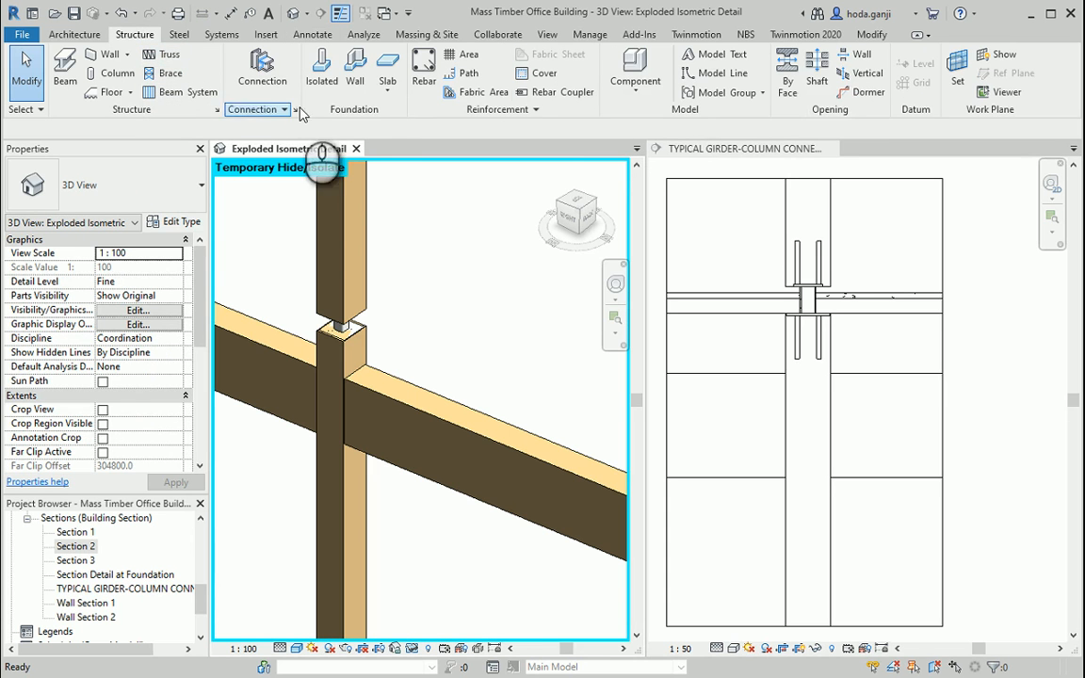
{"action": "left_click", "coordinate": [629, 59]}
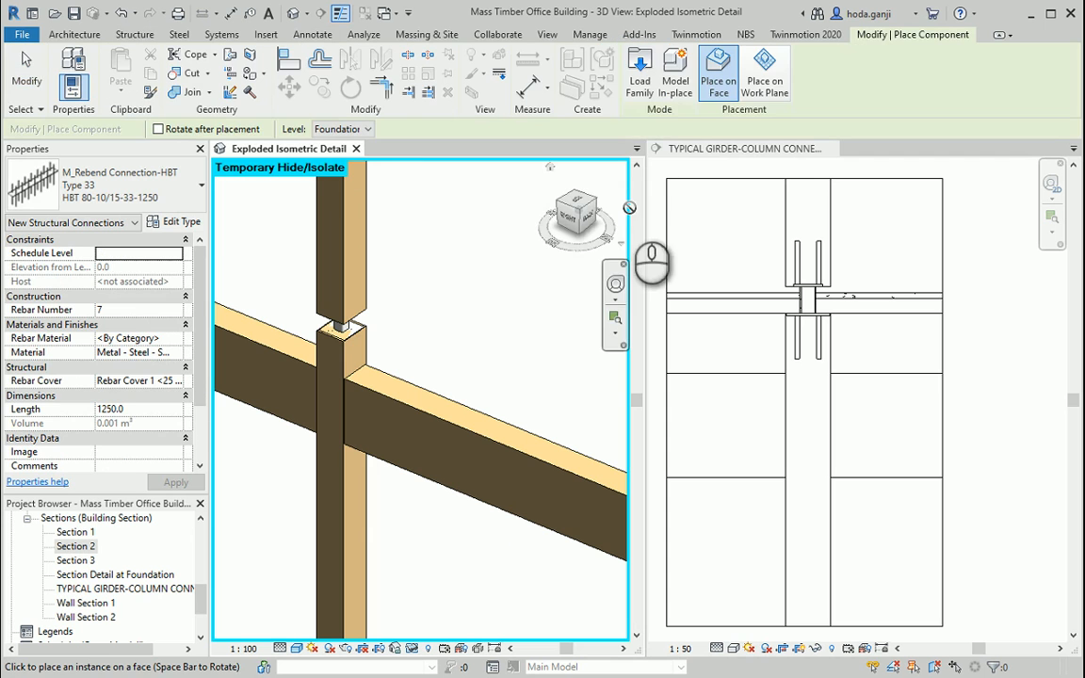
{"action": "left_click", "coordinate": [645, 86]}
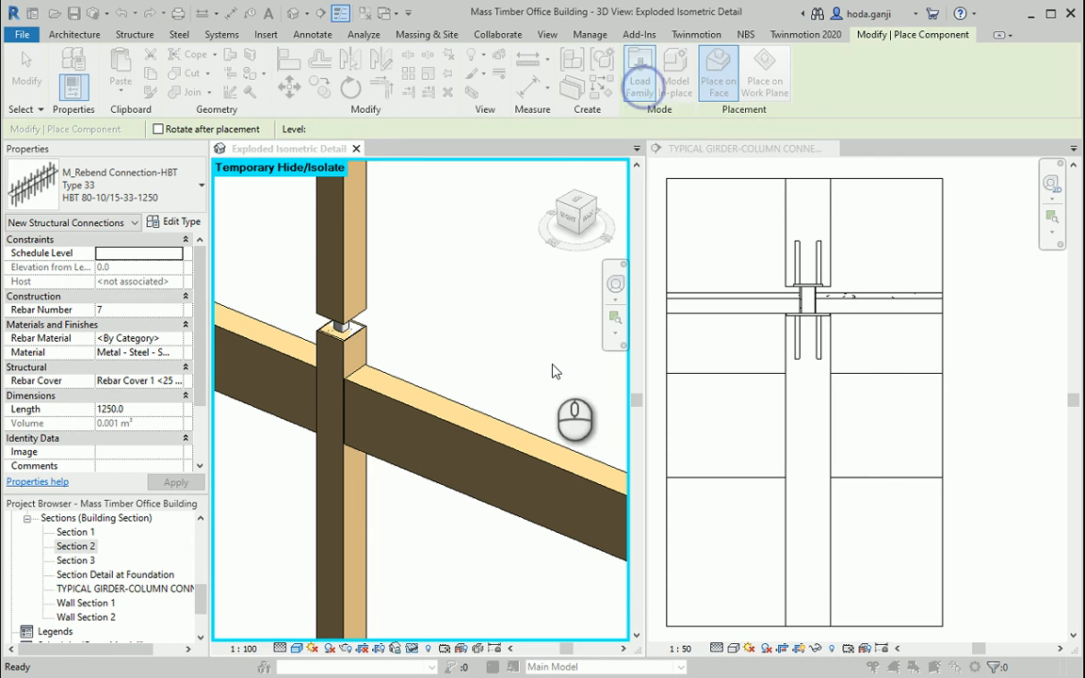
{"action": "left_click", "coordinate": [767, 255]}
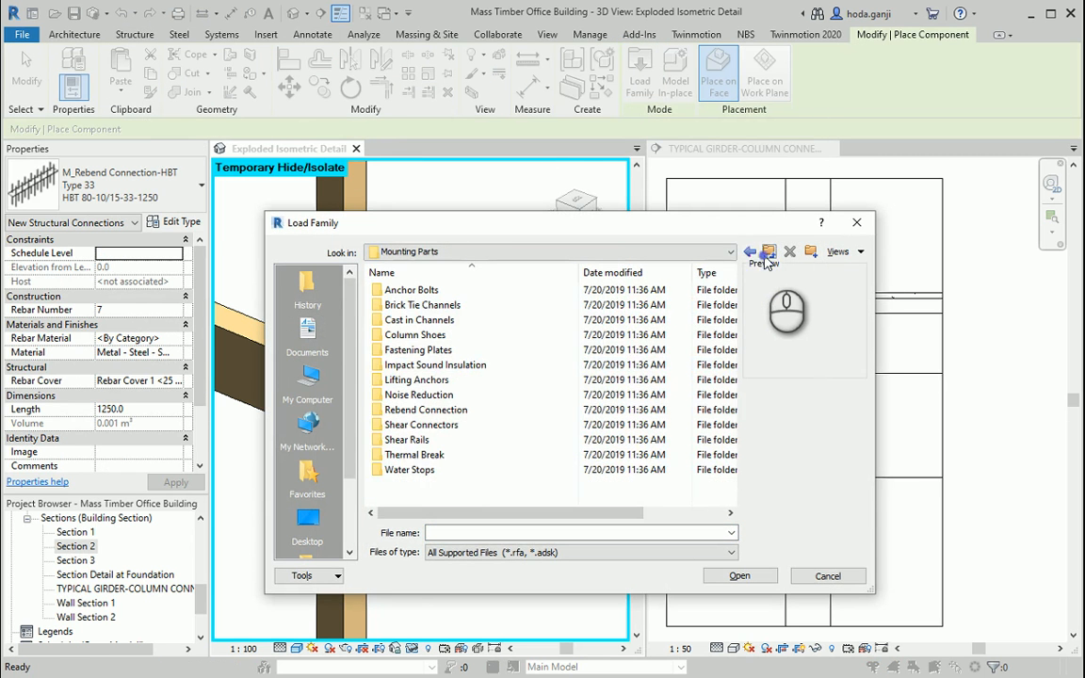
{"action": "left_click", "coordinate": [765, 254]}
{"action": "left_click", "coordinate": [763, 255]}
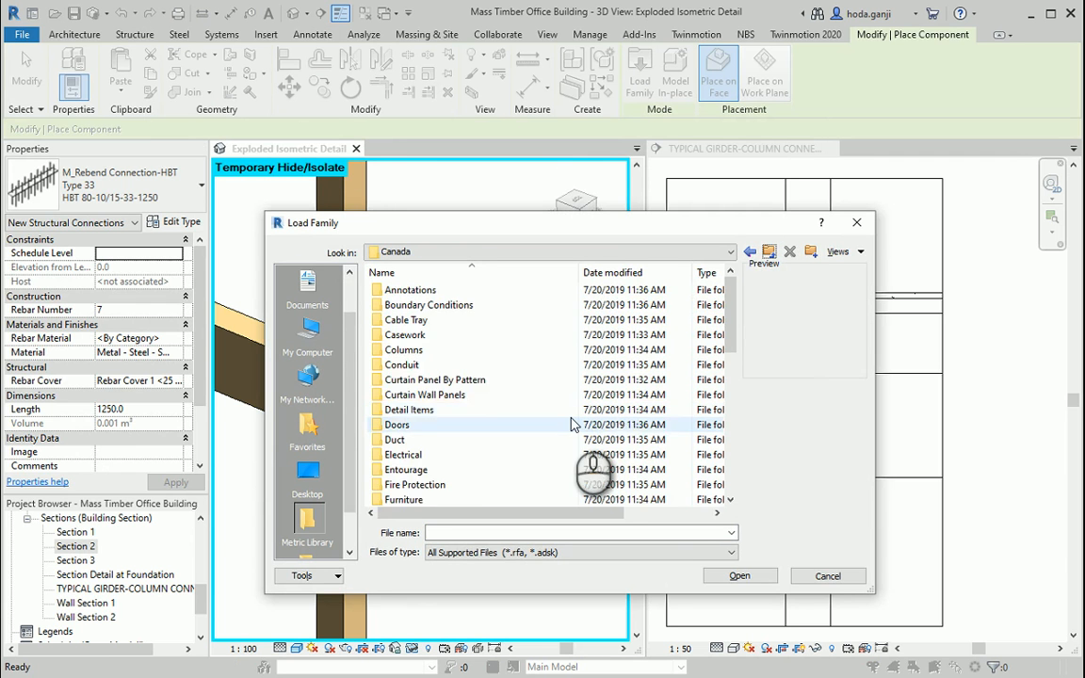
{"action": "scroll", "coordinate": [579, 419], "scroll_direction": "down", "scroll_amount": 9}
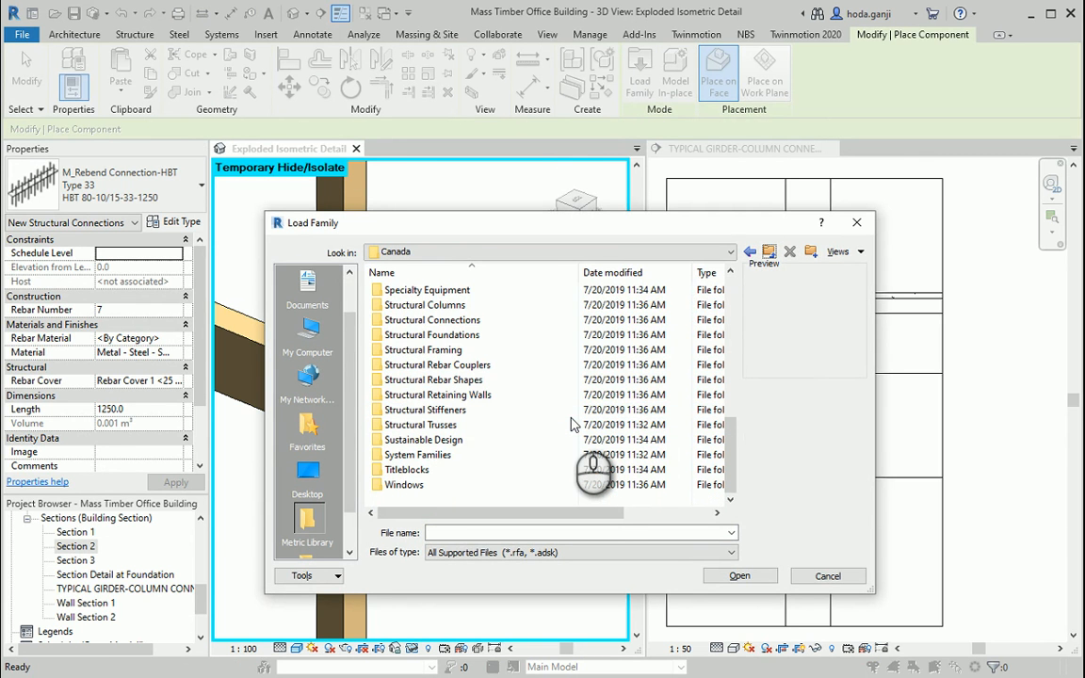
{"action": "double_click", "coordinate": [468, 322]}
{"action": "left_click", "coordinate": [462, 291]}
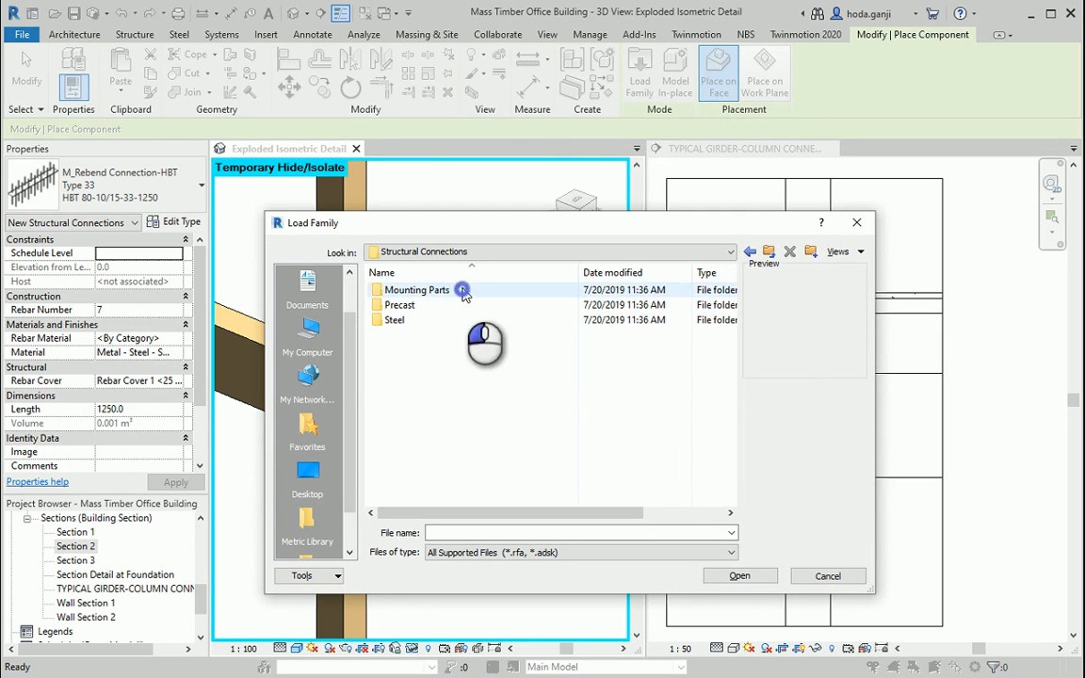
{"action": "double_click", "coordinate": [463, 291]}
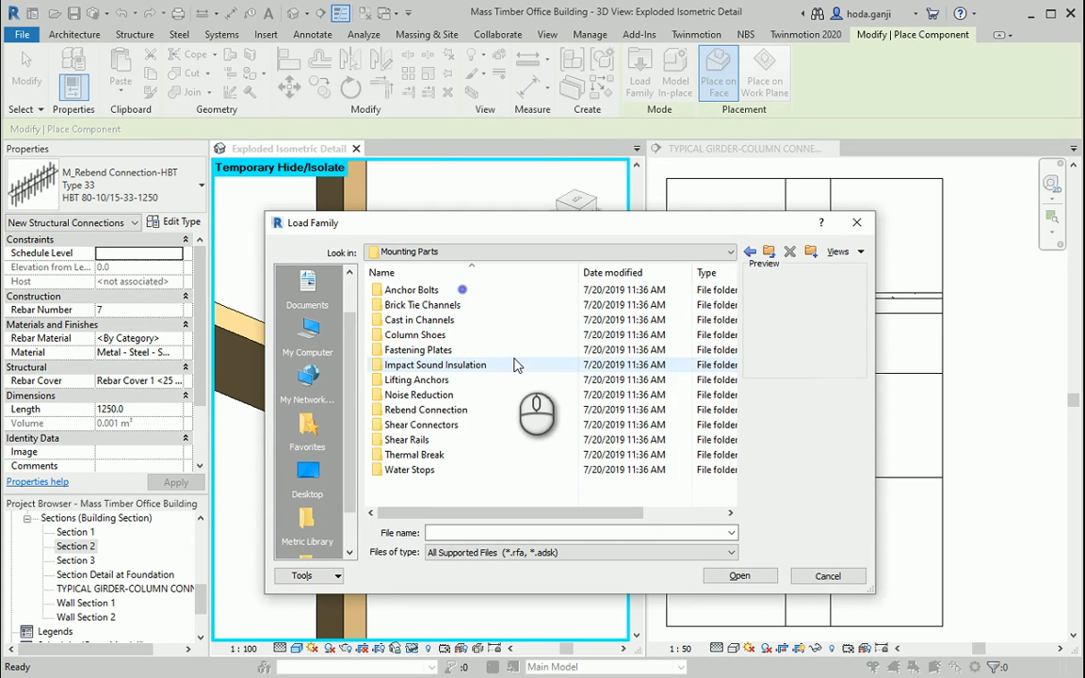
{"action": "double_click", "coordinate": [462, 410]}
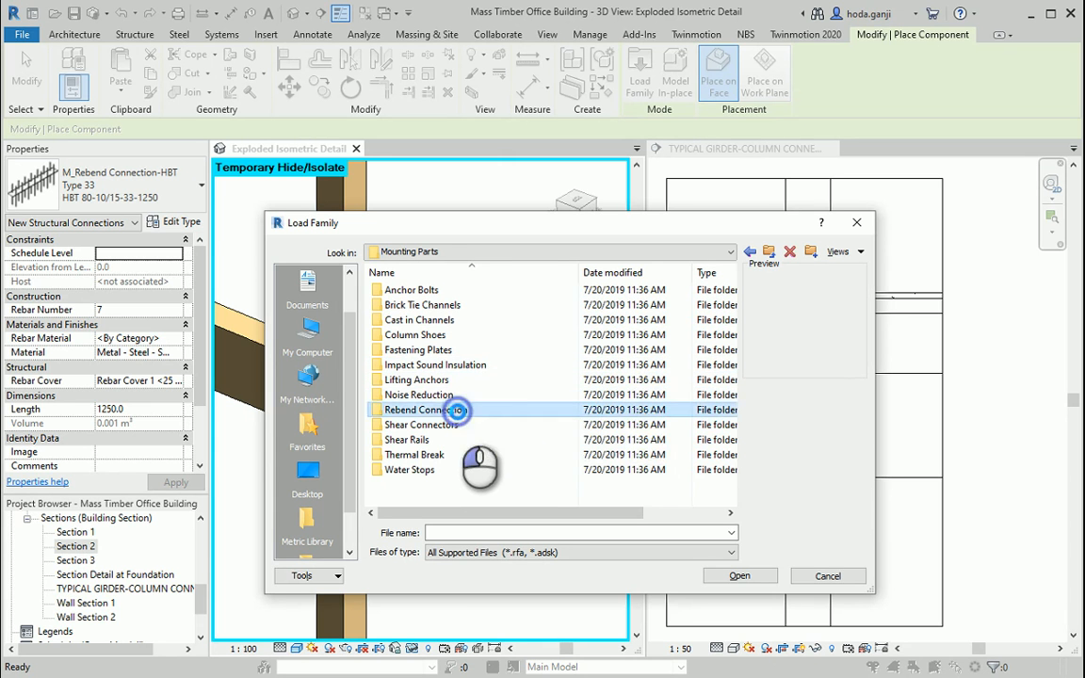
Preview the rebend connection families from Type 1 onward and load M_Rebend Connection-HBT Type 33.
{"action": "left_click", "coordinate": [504, 290]}
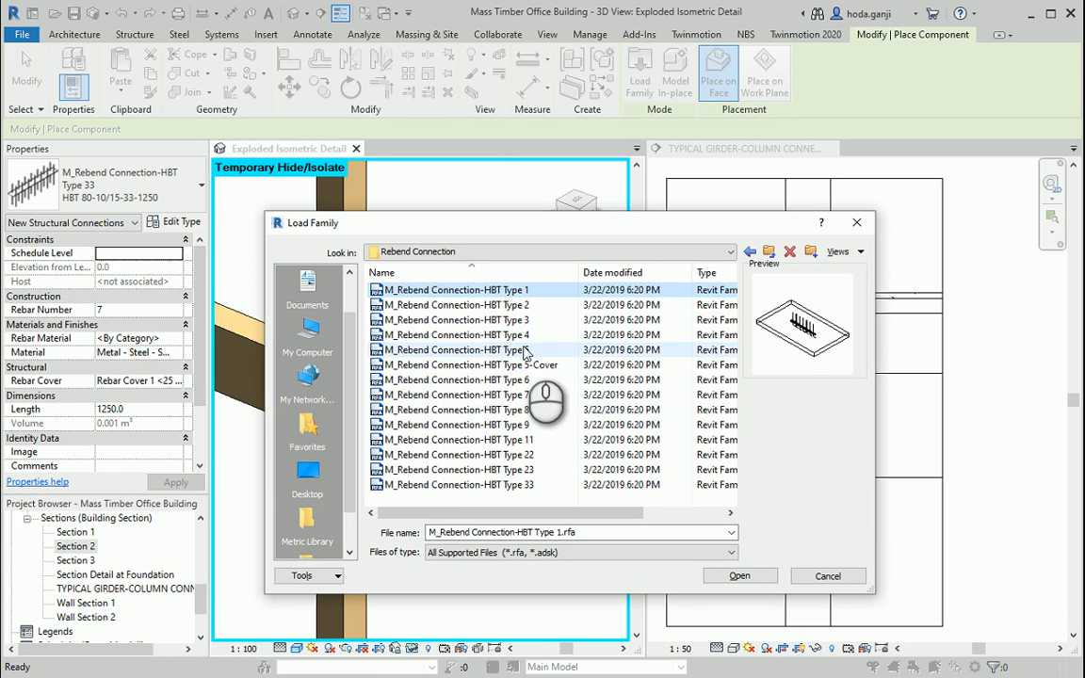
{"action": "key", "text": "Down"}
{"action": "key", "text": "Down"}
{"action": "key", "text": "Down"}
{"action": "key", "text": "Down"}
{"action": "key", "text": "Down"}
{"action": "key", "text": "Down"}
{"action": "key", "text": "Down"}
{"action": "key", "text": "Down"}
{"action": "key", "text": "Down"}
{"action": "key", "text": "Down"}
{"action": "key", "text": "Down"}
{"action": "key", "text": "Down"}
{"action": "key", "text": "Down"}
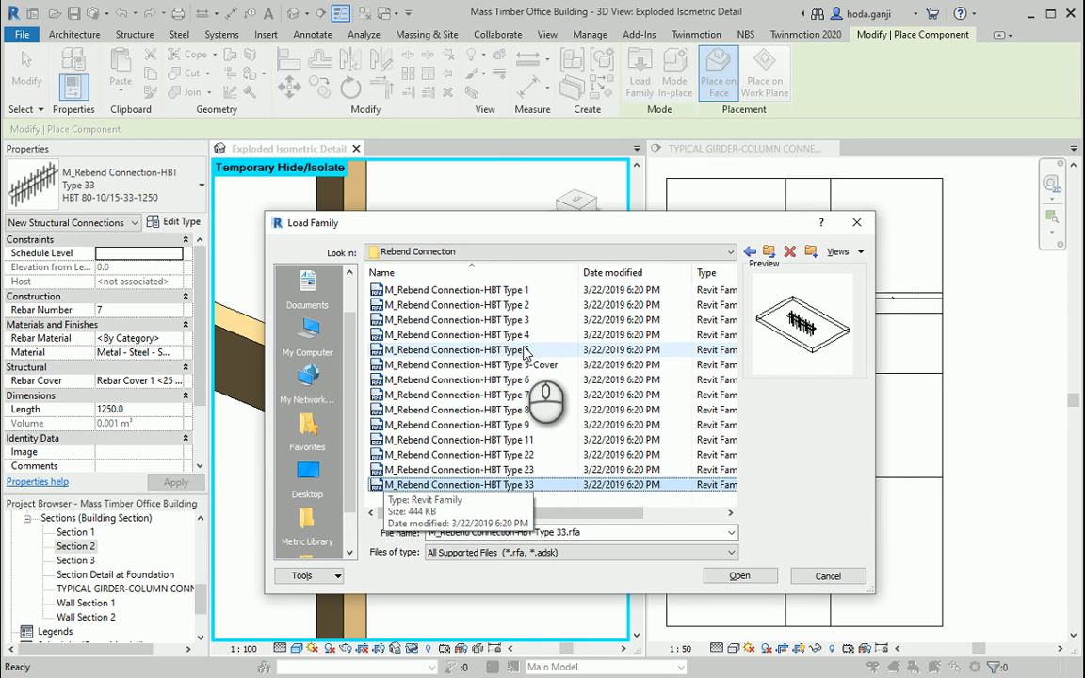
{"action": "left_click", "coordinate": [736, 575]}
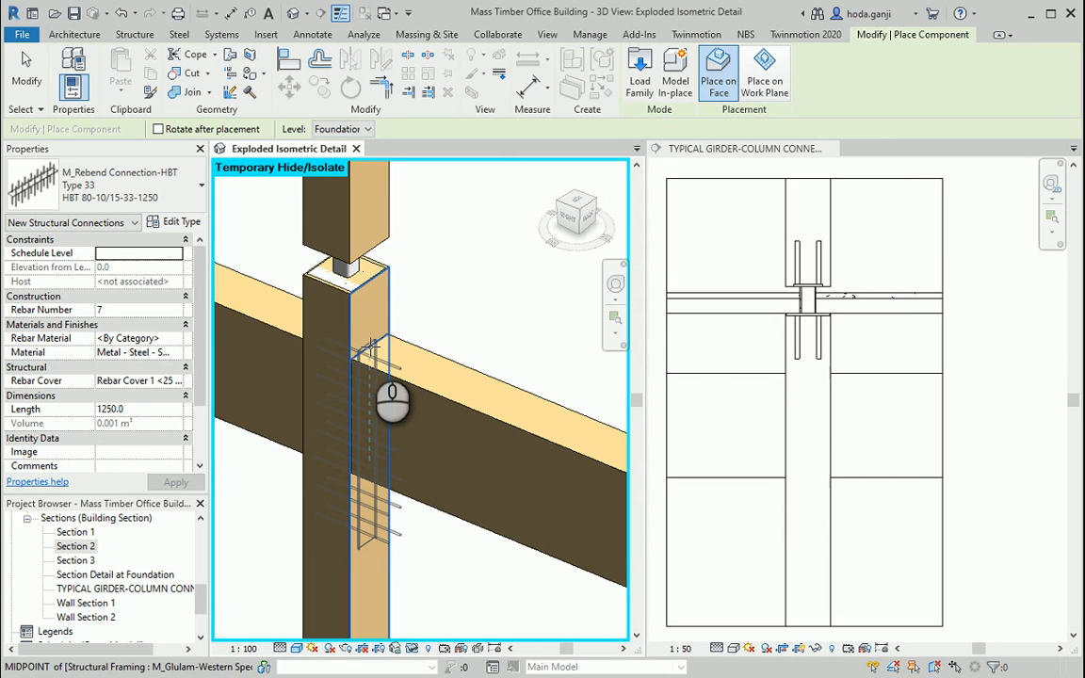
Place the rebend connection on the column face where the girder meets it and show the isometric view in Wireframe.
{"action": "left_click", "coordinate": [366, 350]}
{"action": "key", "text": "Escape"}
{"action": "key", "text": "Escape"}
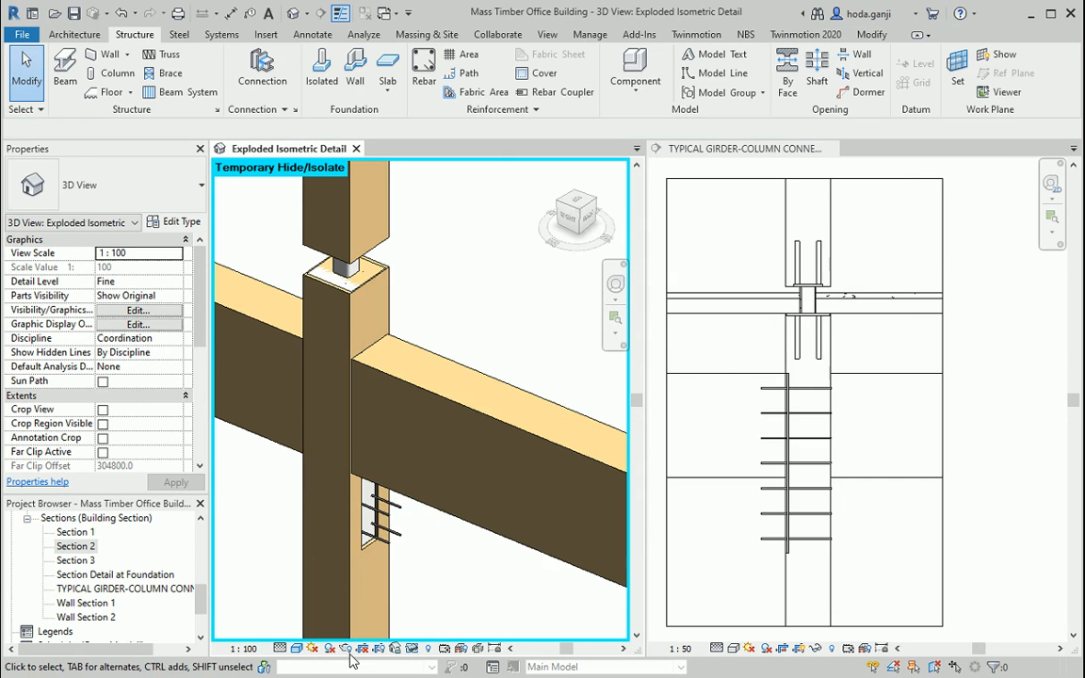
{"action": "left_click", "coordinate": [297, 649]}
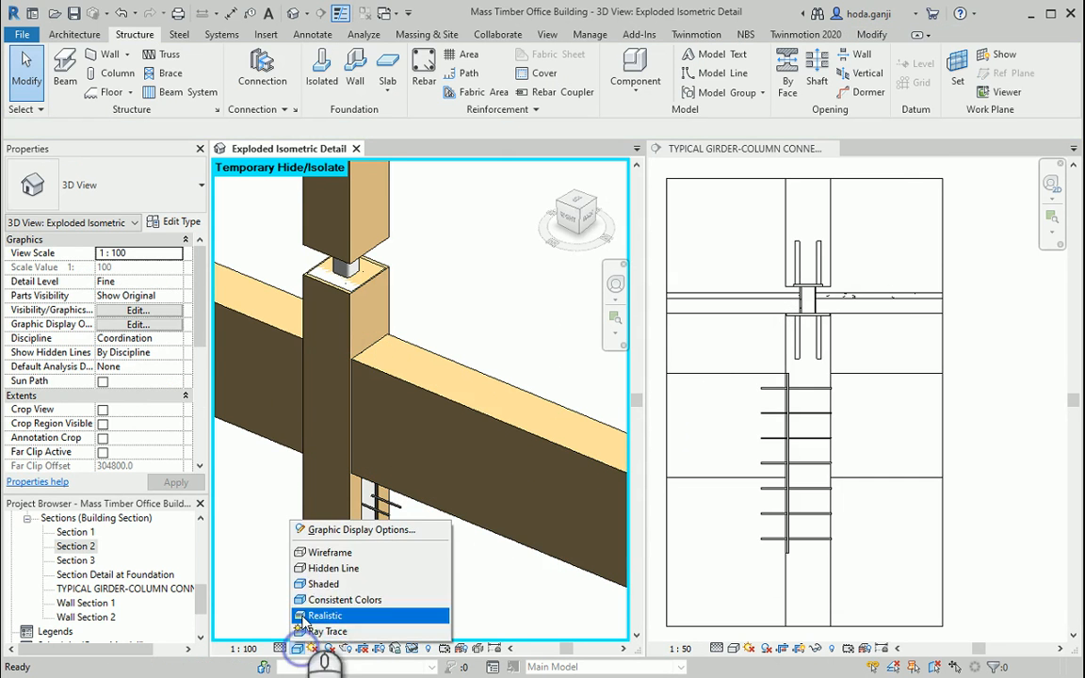
{"action": "left_click", "coordinate": [320, 554]}
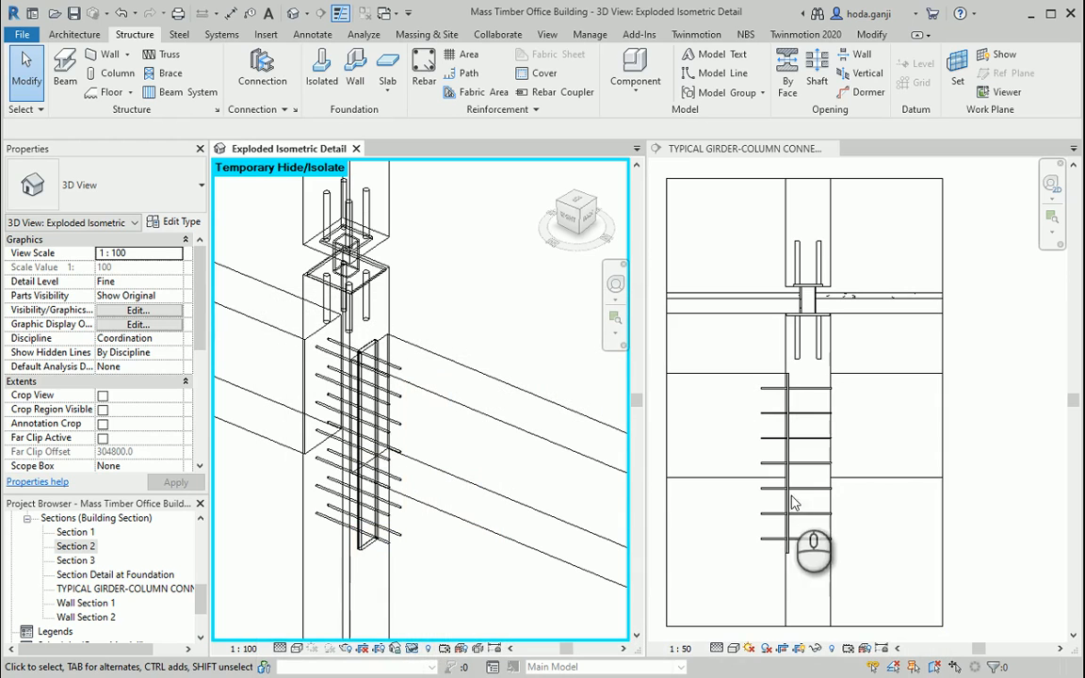
Duplicate the placed rebend connection's type as HBT 80-10/15-33-700.
{"action": "left_click", "coordinate": [796, 513]}
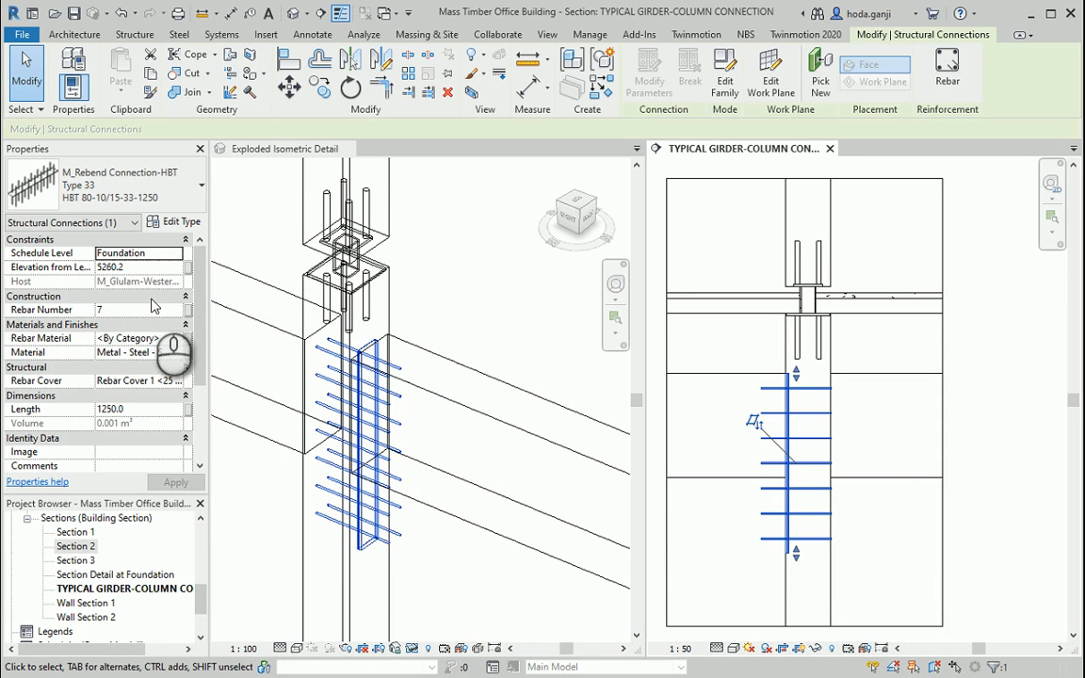
{"action": "left_click", "coordinate": [179, 221]}
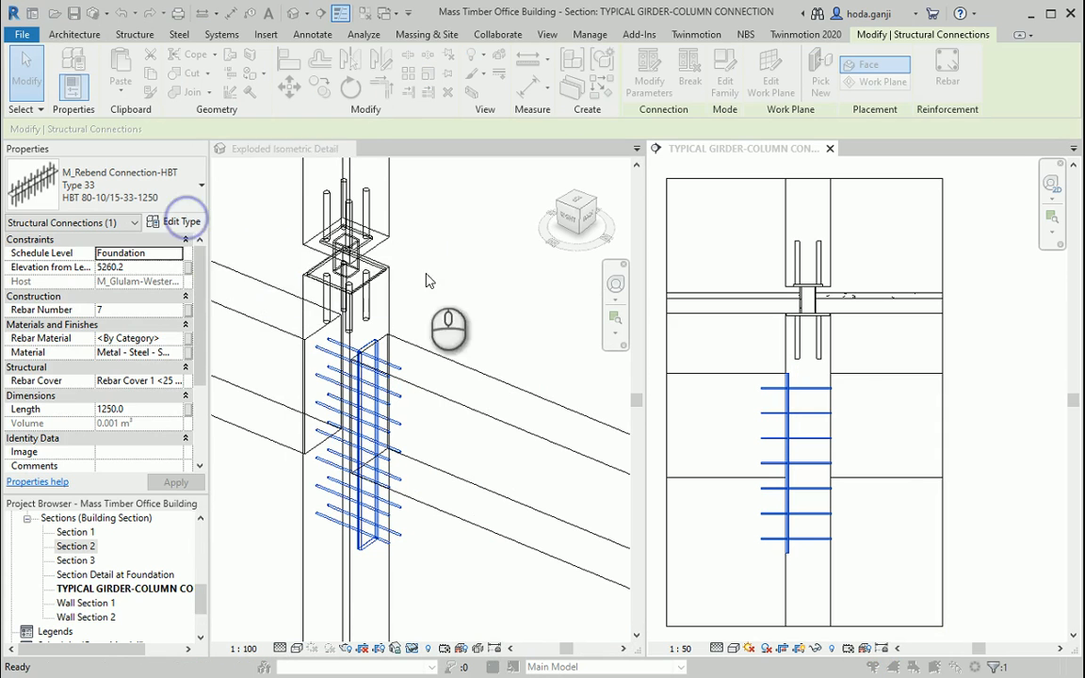
{"action": "left_click", "coordinate": [326, 197]}
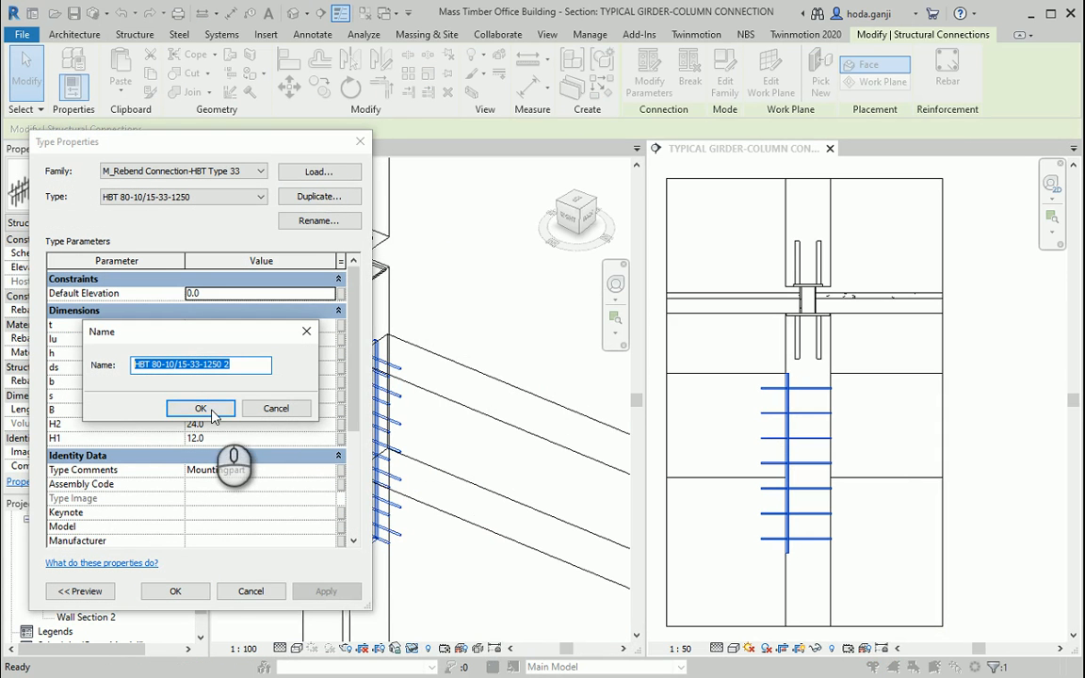
{"action": "left_click", "coordinate": [236, 366]}
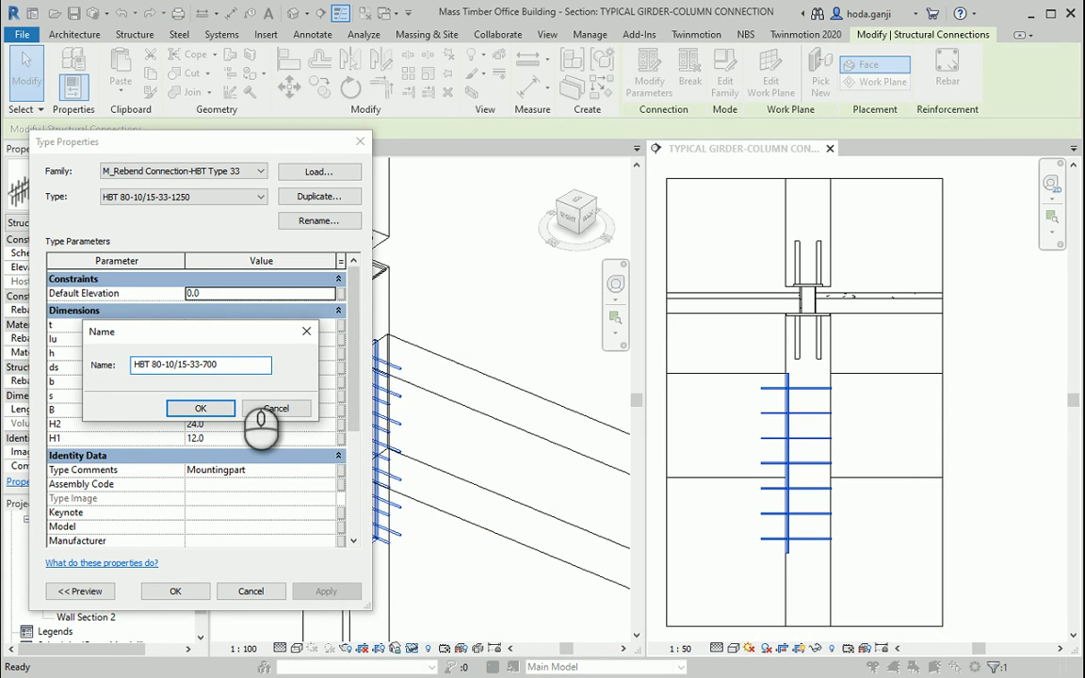
{"action": "left_click", "coordinate": [198, 408]}
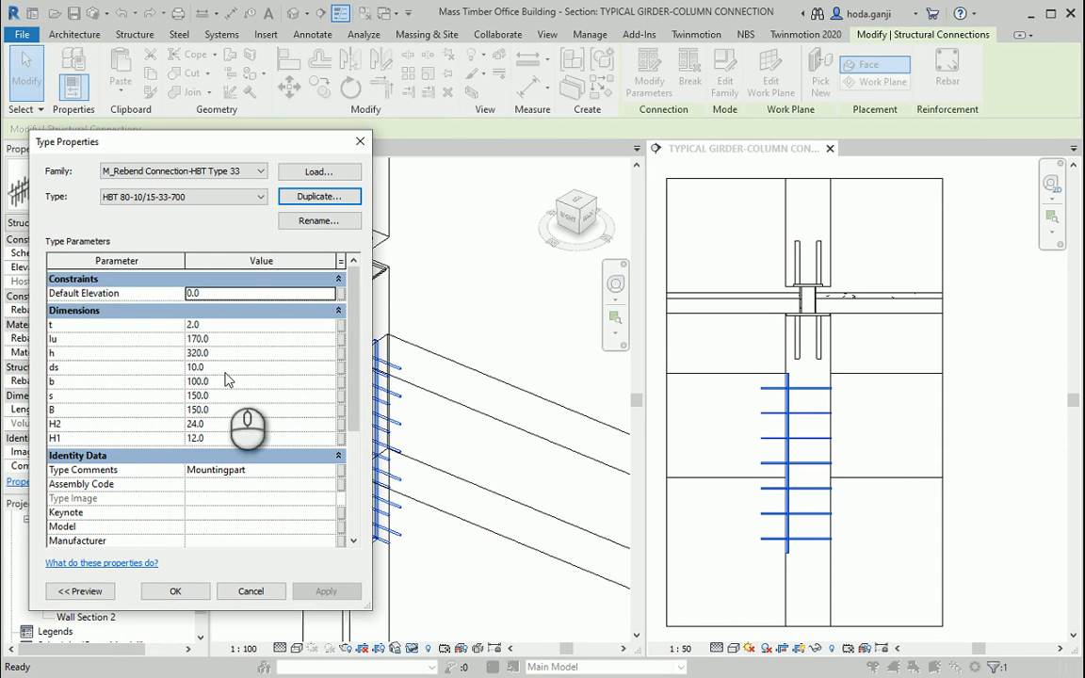
{"action": "left_click", "coordinate": [177, 592]}
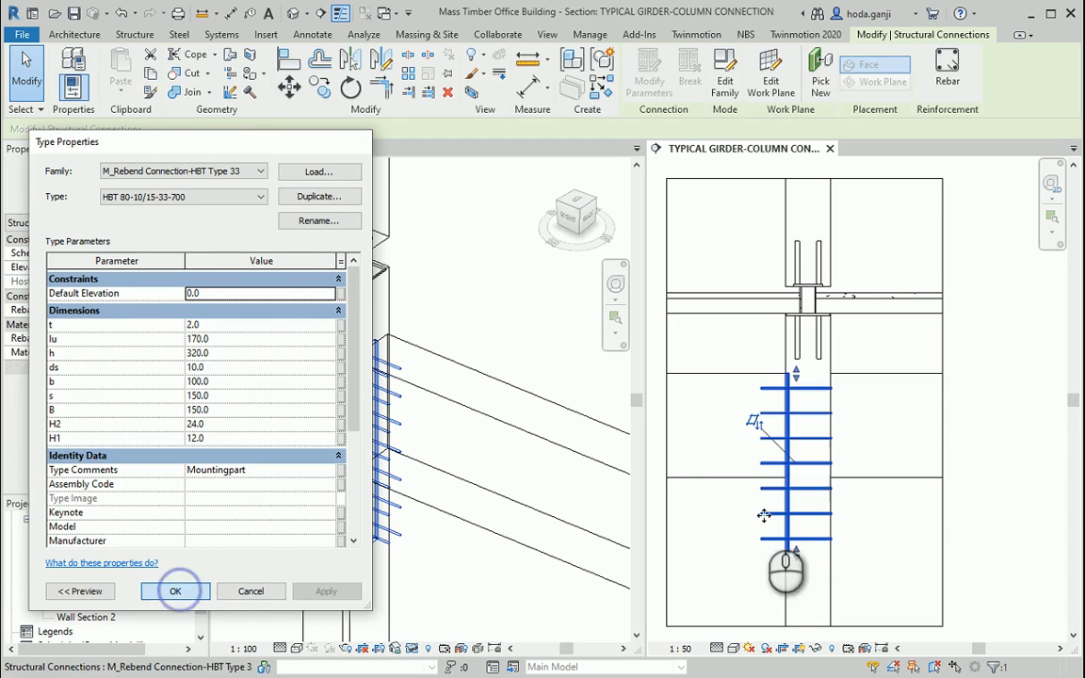
Measure the top bar's projection into the girder from the connector plate with a temporary aligned dimension in the section.
{"action": "left_click", "coordinate": [912, 542]}
{"action": "scroll", "coordinate": [812, 358], "scroll_direction": "up", "scroll_amount": 2}
{"action": "scroll", "coordinate": [812, 358], "scroll_direction": "up", "scroll_amount": 3}
{"action": "scroll", "coordinate": [961, 402], "scroll_direction": "down", "scroll_amount": 2}
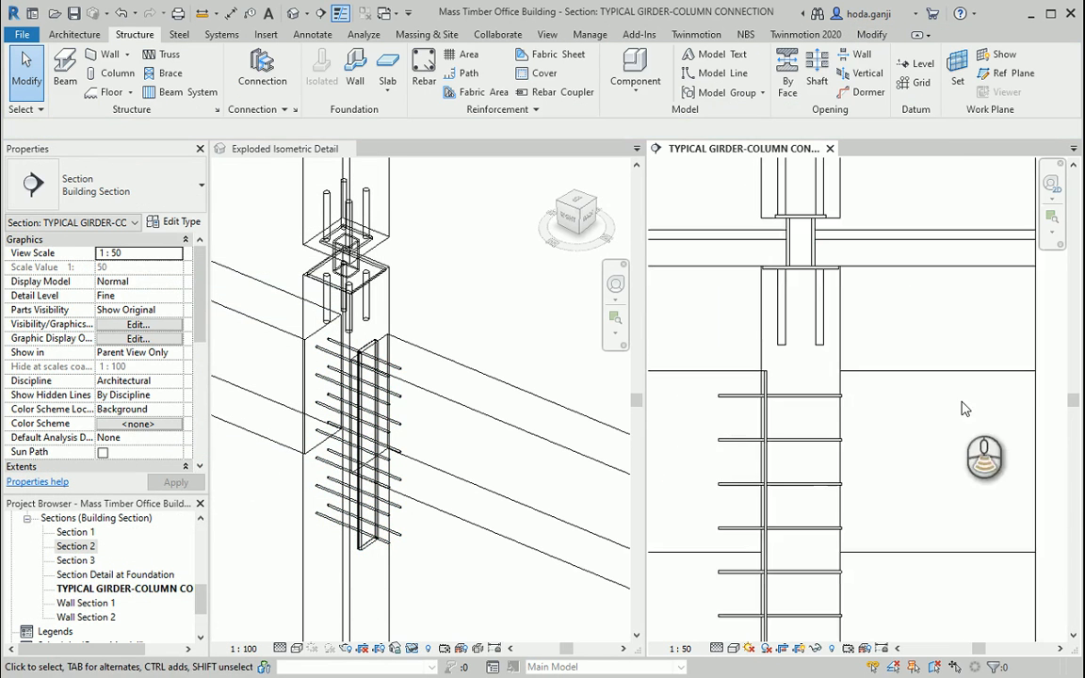
{"action": "scroll", "coordinate": [727, 391], "scroll_direction": "up", "scroll_amount": 4}
{"action": "left_click", "coordinate": [312, 34]}
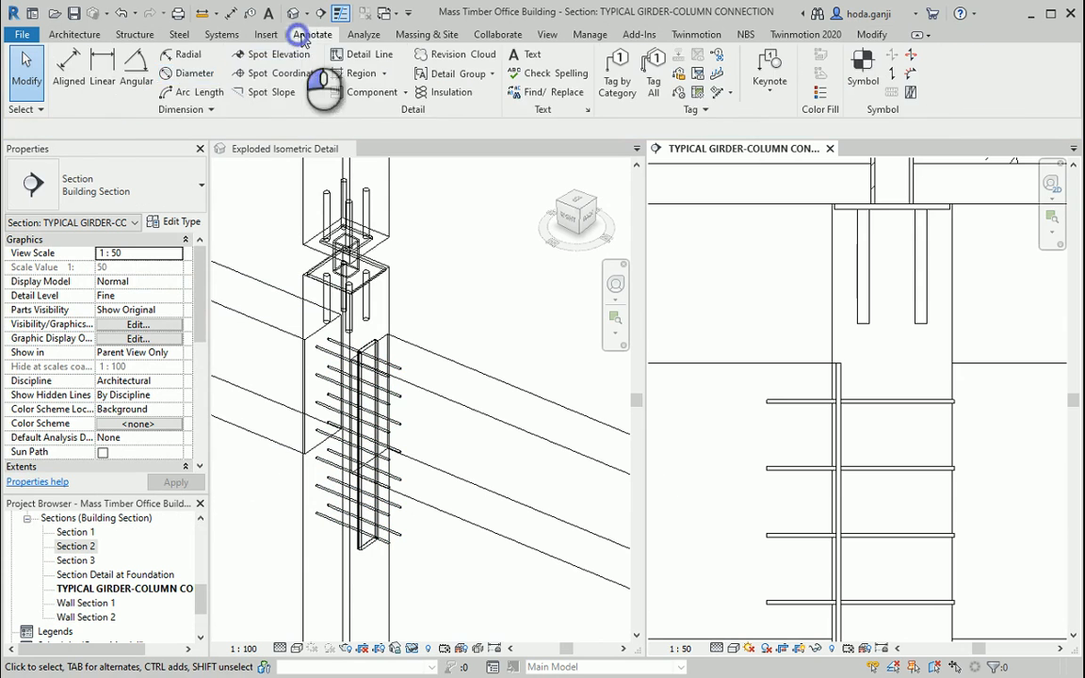
{"action": "left_click", "coordinate": [72, 81]}
{"action": "scroll", "coordinate": [773, 375], "scroll_direction": "up", "scroll_amount": 2}
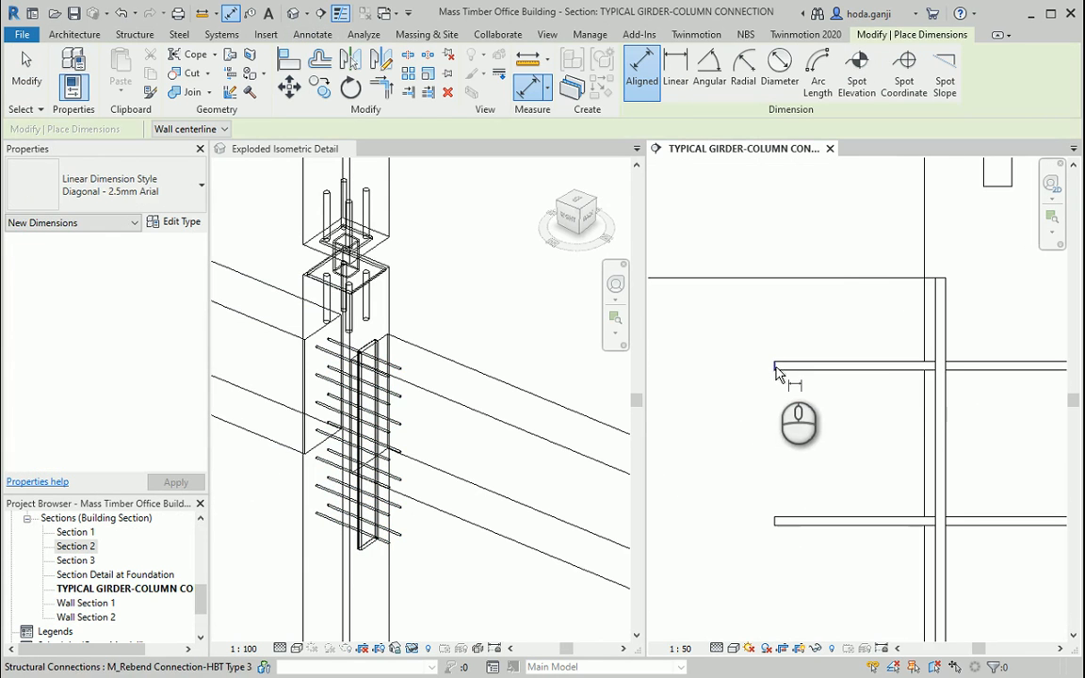
{"action": "scroll", "coordinate": [932, 362], "scroll_direction": "up", "scroll_amount": 5}
{"action": "scroll", "coordinate": [885, 301], "scroll_direction": "up", "scroll_amount": 2}
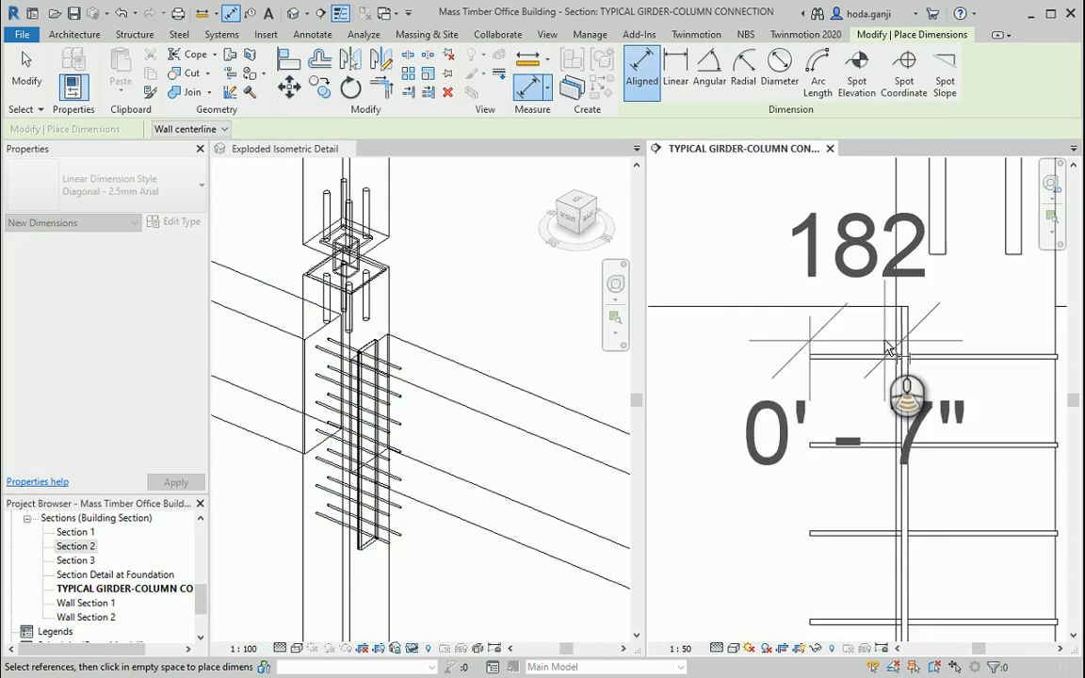
{"action": "scroll", "coordinate": [810, 367], "scroll_direction": "down", "scroll_amount": 3}
{"action": "scroll", "coordinate": [912, 354], "scroll_direction": "up", "scroll_amount": 4}
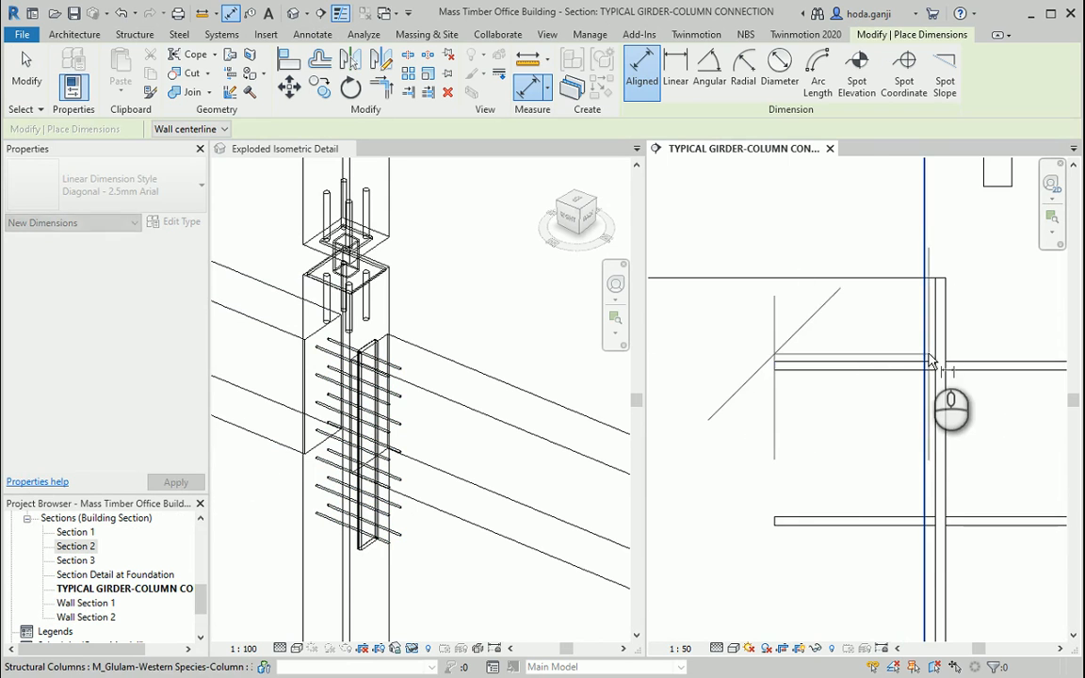
{"action": "scroll", "coordinate": [832, 341], "scroll_direction": "up", "scroll_amount": 3}
{"action": "key", "text": "Escape"}
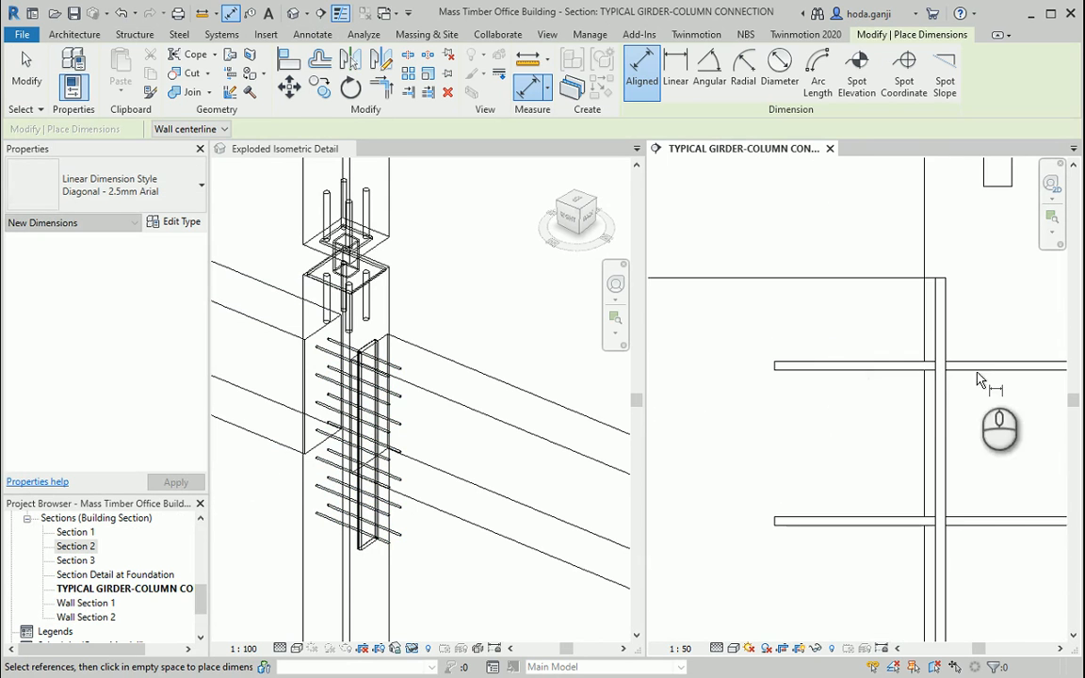
Measure the top bar's length inside the column, from its end to the connector plate, with an unplaced aligned dimension.
{"action": "scroll", "coordinate": [739, 379], "scroll_direction": "down", "scroll_amount": 2}
{"action": "scroll", "coordinate": [1001, 382], "scroll_direction": "up", "scroll_amount": 2}
{"action": "left_click", "coordinate": [939, 368]}
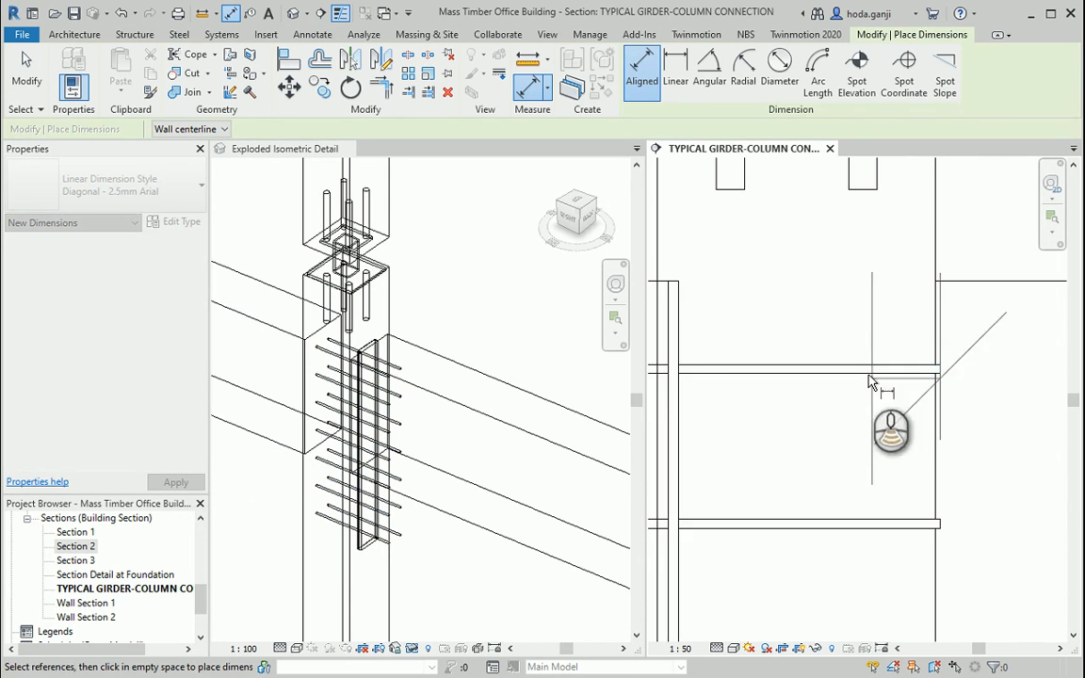
{"action": "scroll", "coordinate": [869, 377], "scroll_direction": "down", "scroll_amount": 1}
{"action": "left_click", "coordinate": [729, 356]}
{"action": "scroll", "coordinate": [765, 355], "scroll_direction": "down", "scroll_amount": 1}
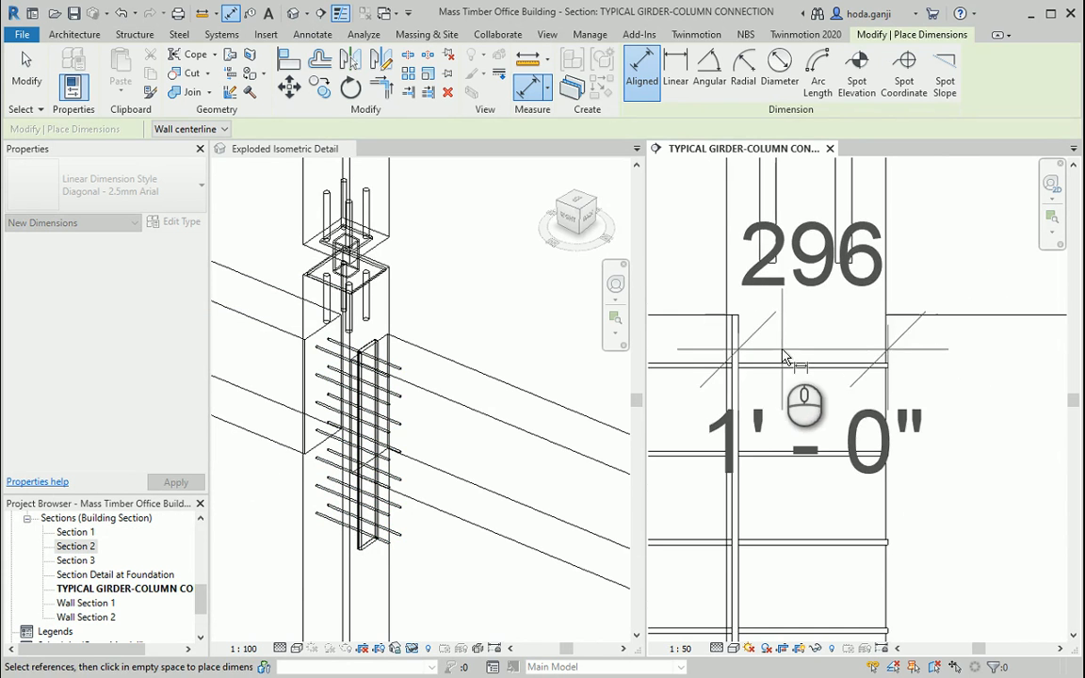
{"action": "scroll", "coordinate": [927, 347], "scroll_direction": "down", "scroll_amount": 2}
{"action": "key", "text": "Escape"}
{"action": "key", "text": "Escape"}
{"action": "scroll", "coordinate": [895, 354], "scroll_direction": "up", "scroll_amount": 4}
{"action": "scroll", "coordinate": [941, 369], "scroll_direction": "down", "scroll_amount": 3}
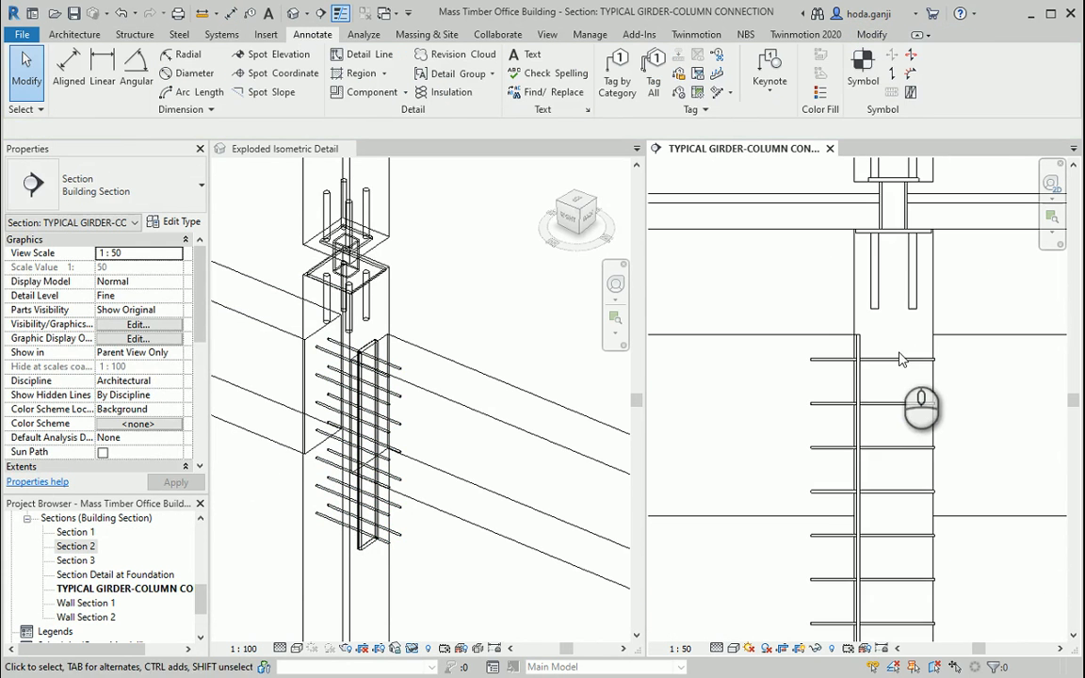
Set the h dimension of the rebend connection's HBT 80-10/15-33-700 type to 100 and apply it.
{"action": "left_click", "coordinate": [866, 388]}
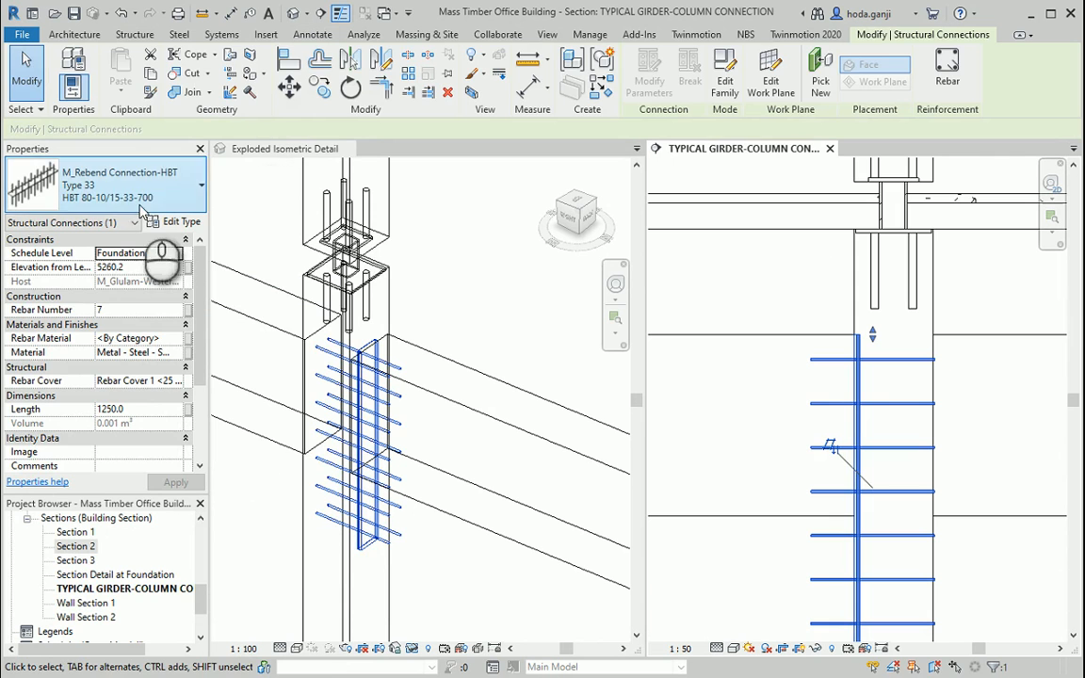
{"action": "left_click", "coordinate": [167, 221]}
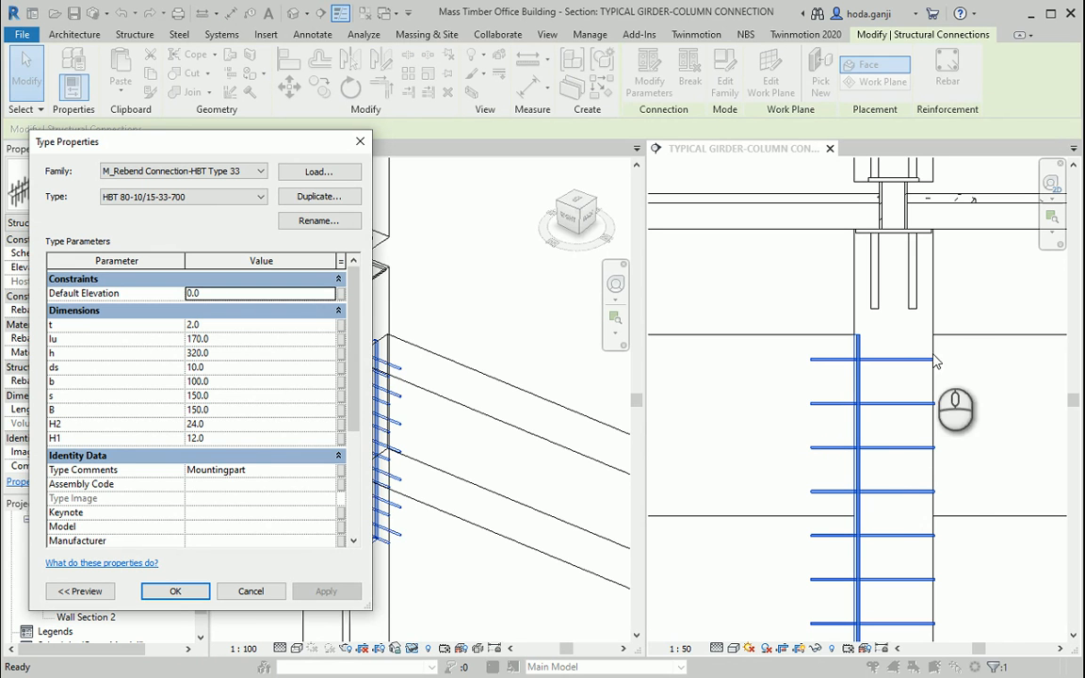
{"action": "left_click", "coordinate": [241, 353]}
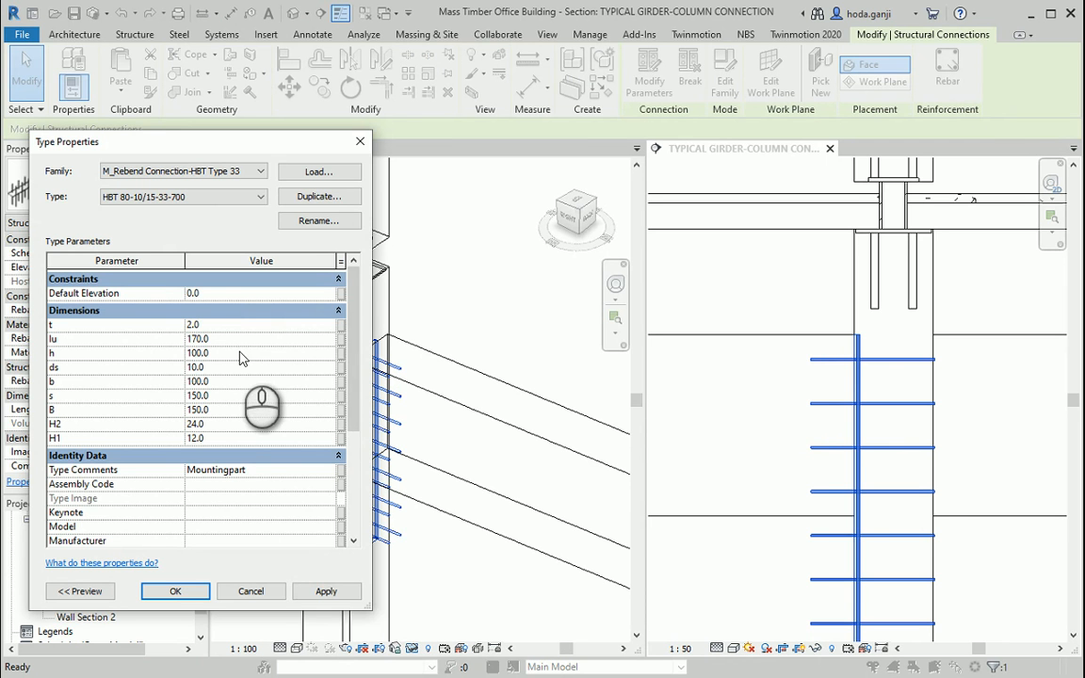
{"action": "left_click", "coordinate": [321, 590]}
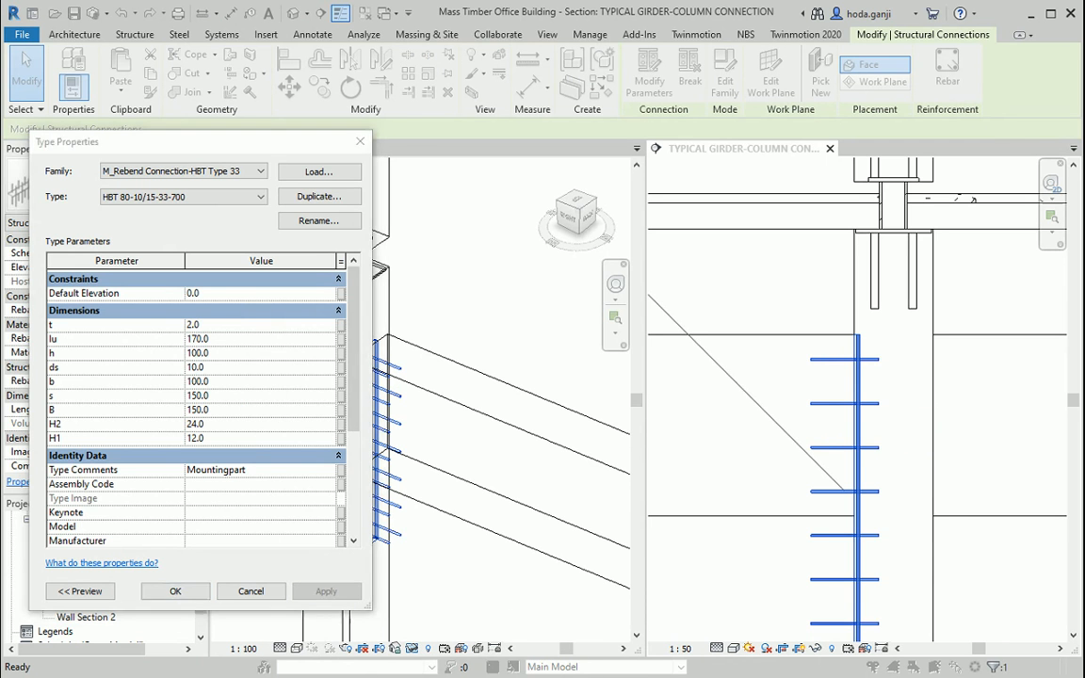
{"action": "key", "text": "alt+Tab"}
{"action": "key", "text": "alt+Tab"}
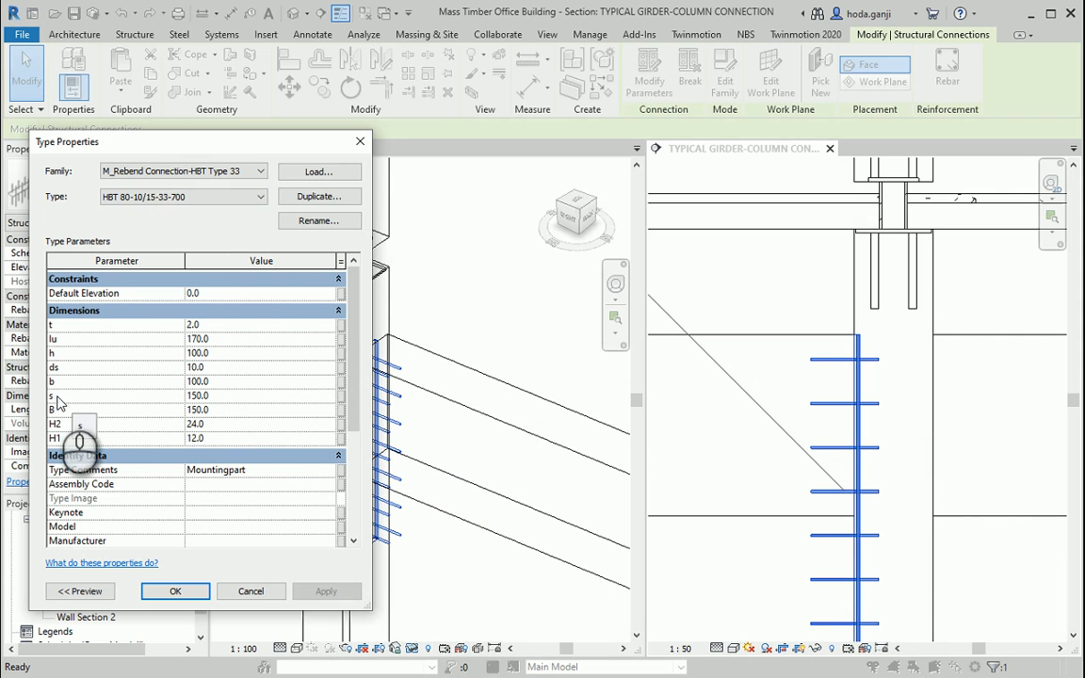
Set the s dimension of the HBT 80-10/15-33-700 type to 50 and apply the type change.
{"action": "left_click", "coordinate": [215, 396]}
{"action": "double_click", "coordinate": [215, 395]}
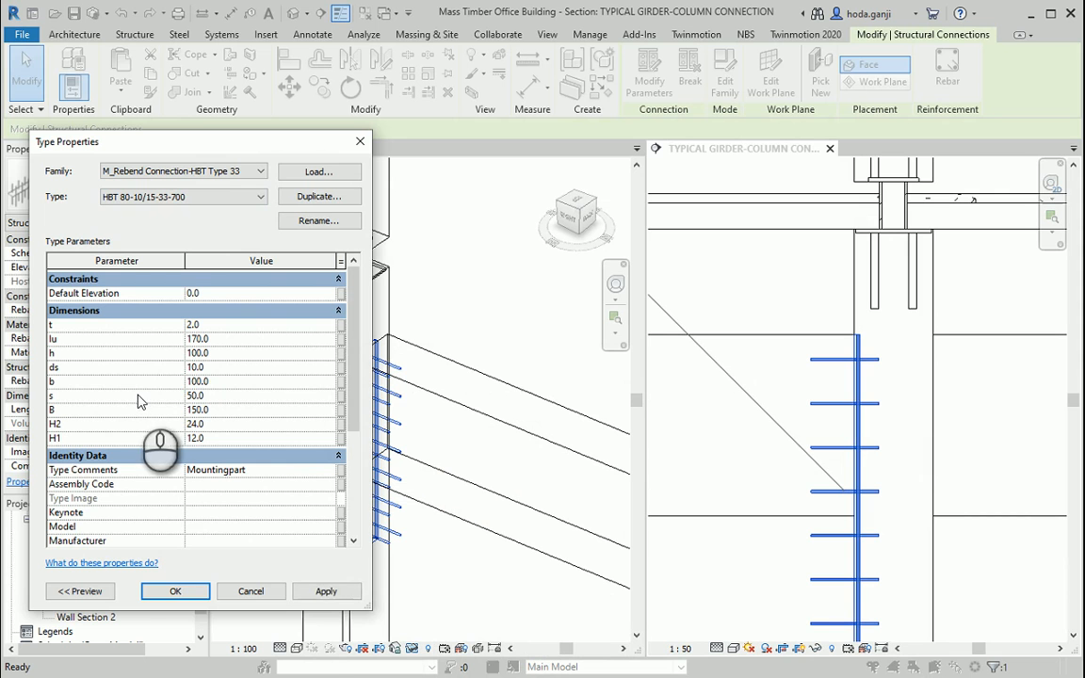
{"action": "left_click", "coordinate": [310, 592]}
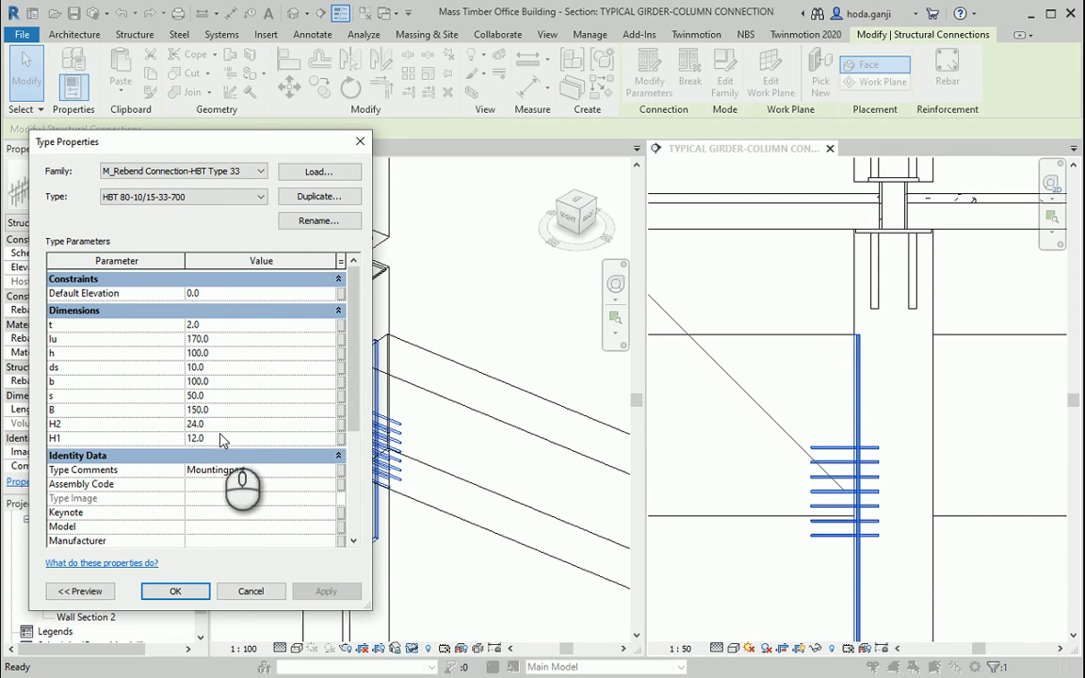
{"action": "left_click", "coordinate": [175, 591]}
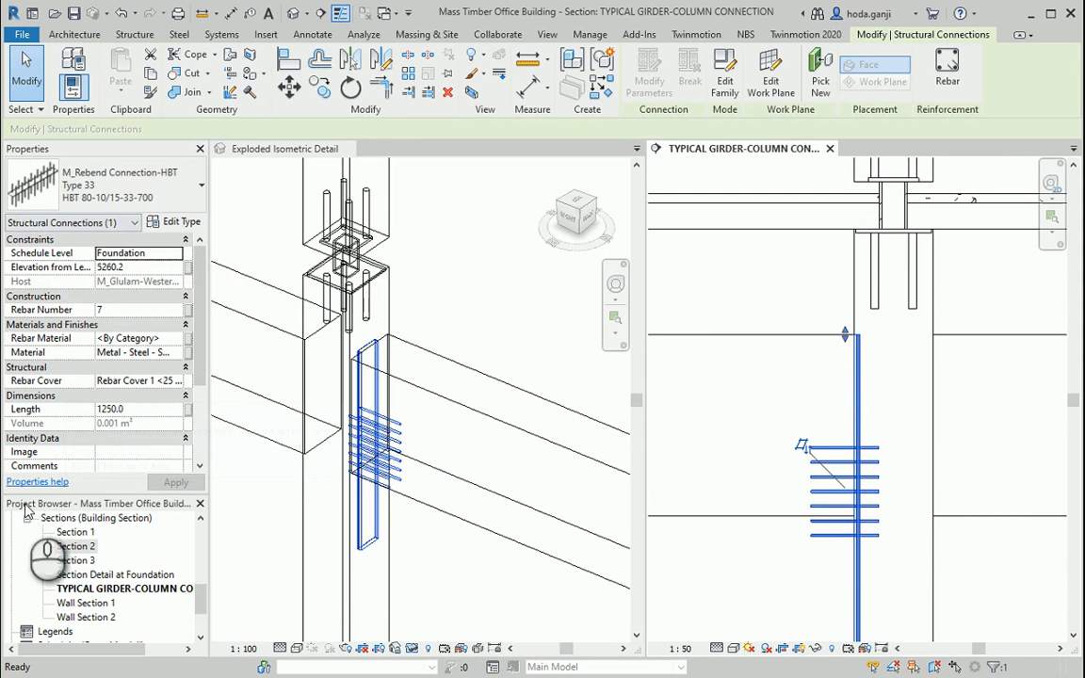
Set the selected rebend connection's length to 700 and its schedule level to L2.
{"action": "left_click", "coordinate": [138, 409]}
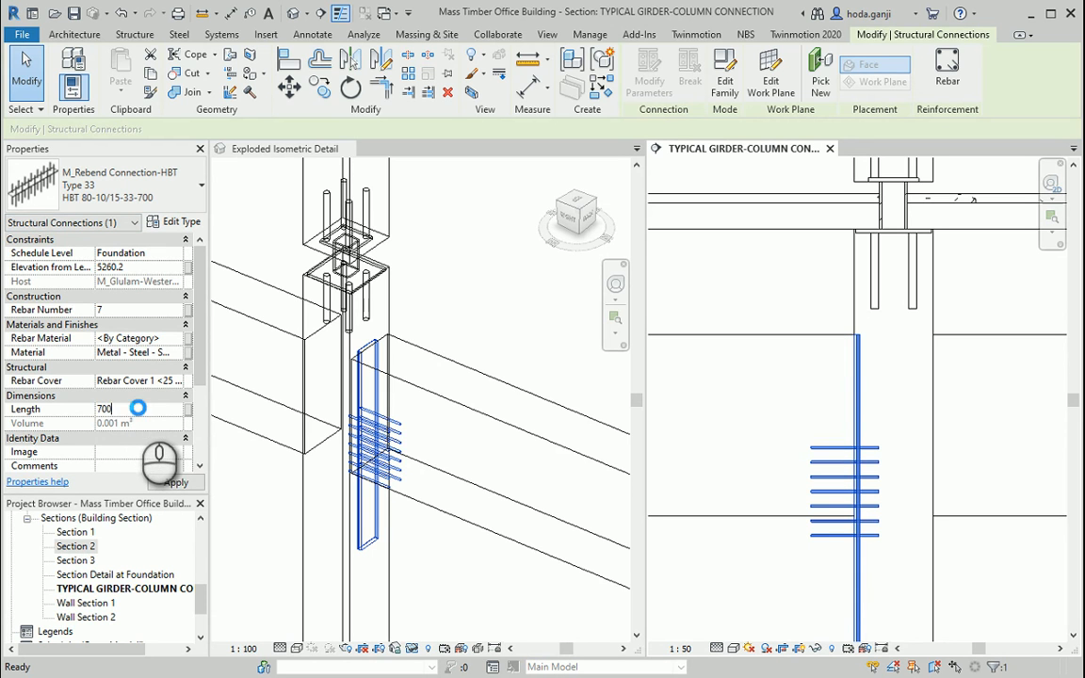
{"action": "left_click", "coordinate": [175, 482]}
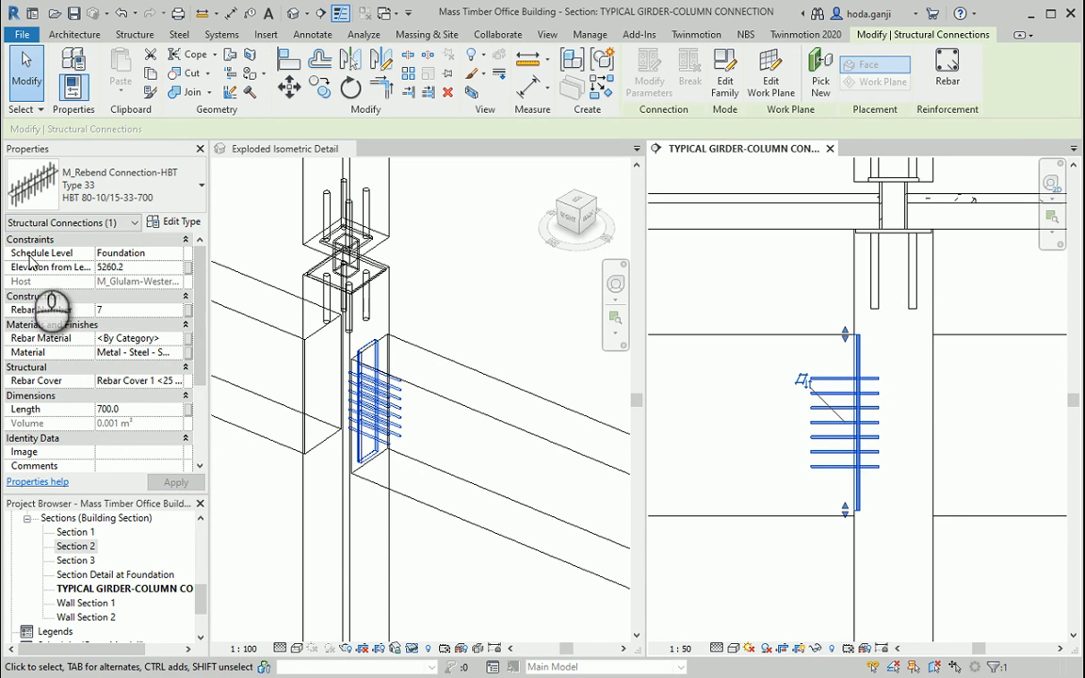
{"action": "left_click", "coordinate": [176, 255]}
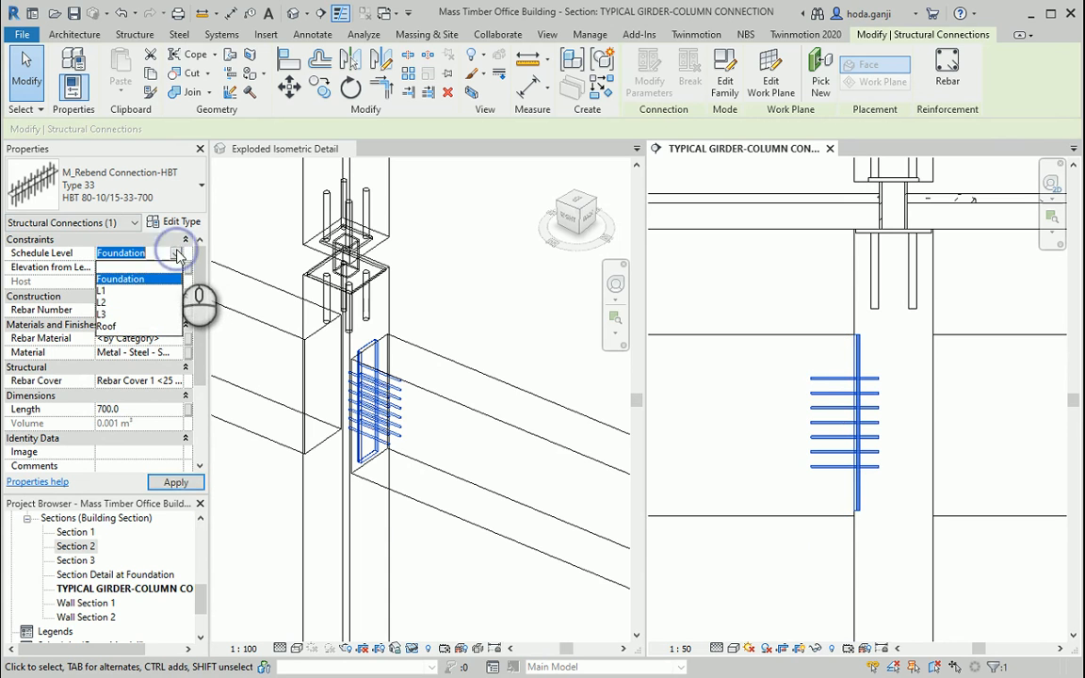
{"action": "left_click", "coordinate": [117, 300]}
{"action": "left_click", "coordinate": [173, 482]}
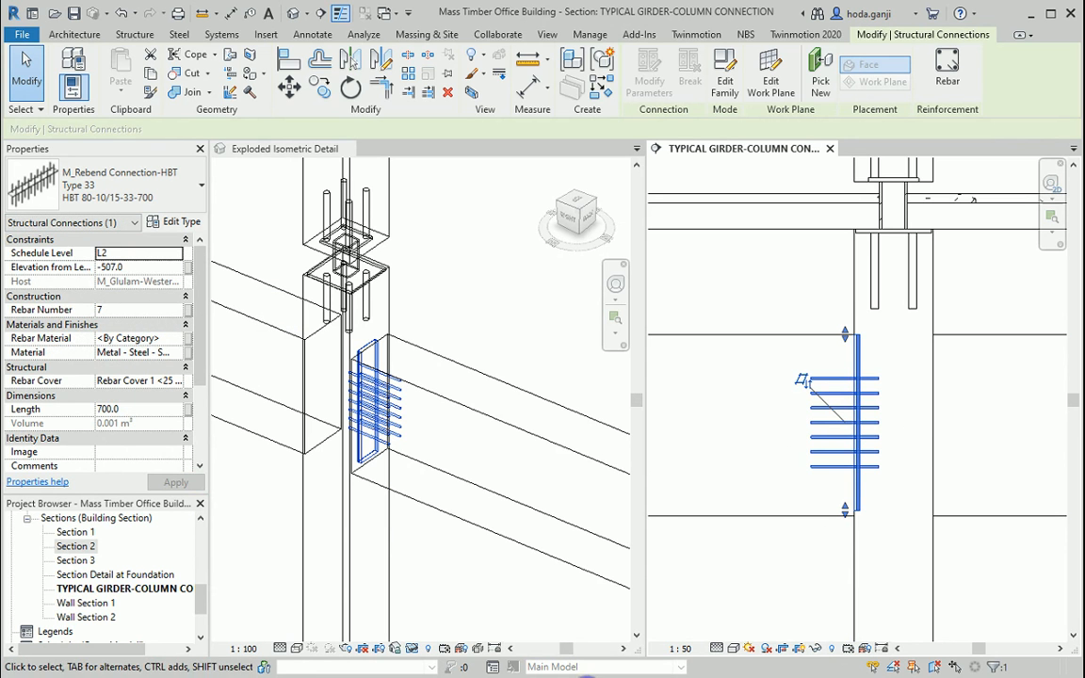
Check the connector in the PDF girder-column detail and set the rebend connection's elevation from level to -600 and rebar number to 9.
{"action": "key", "text": "alt+Tab"}
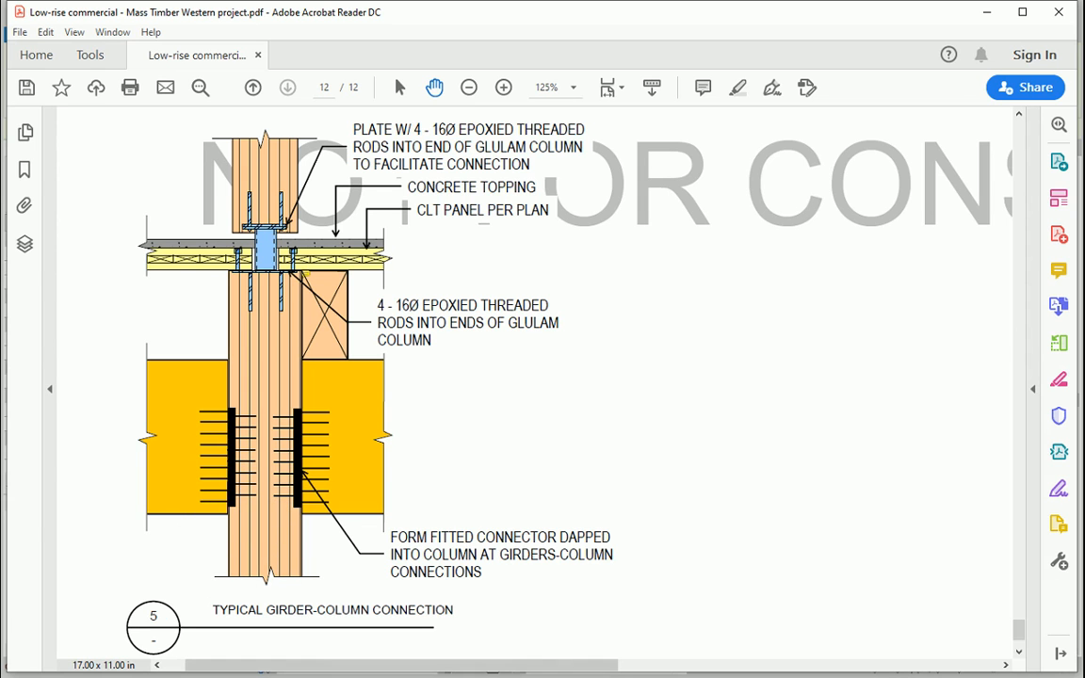
{"action": "key", "text": "alt+Tab"}
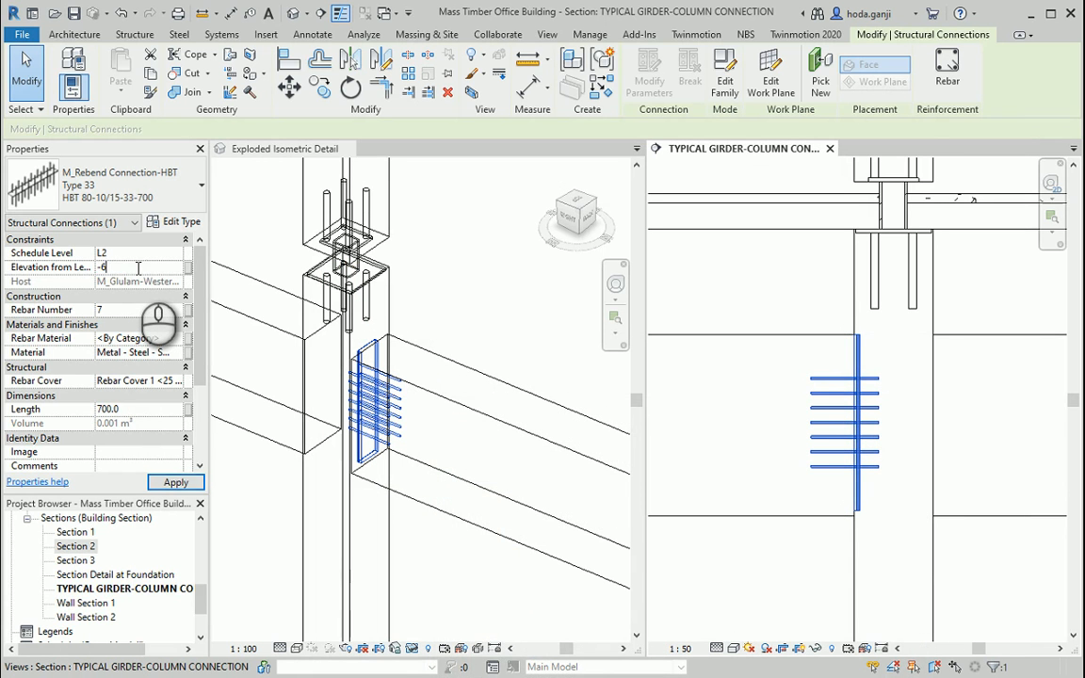
{"action": "left_click", "coordinate": [175, 482]}
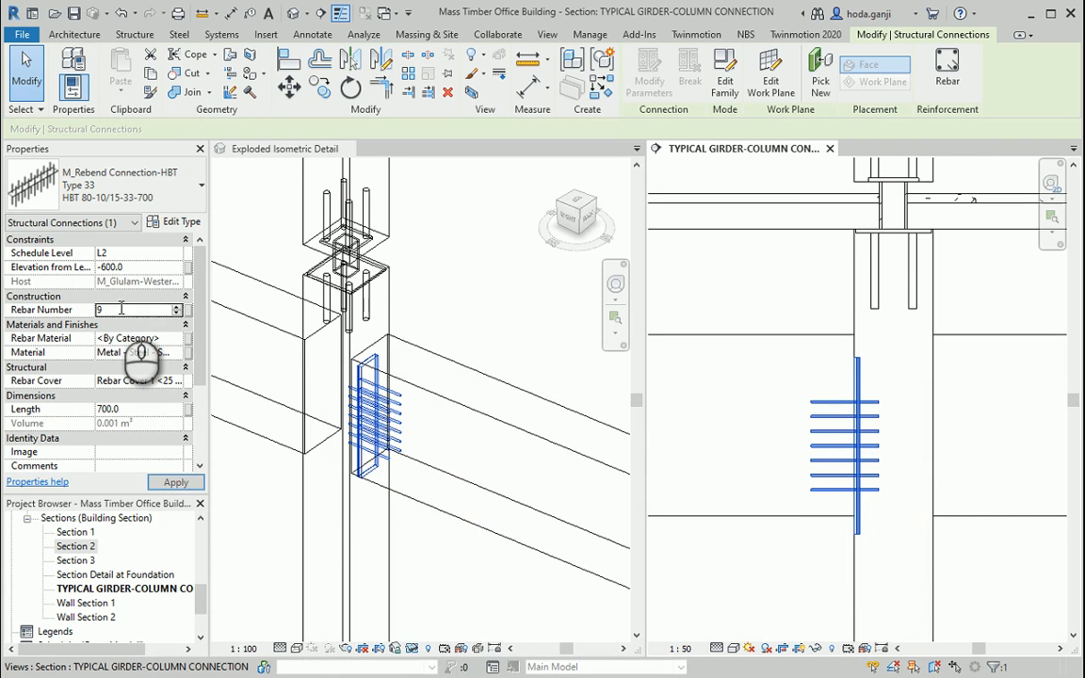
{"action": "left_click", "coordinate": [176, 482]}
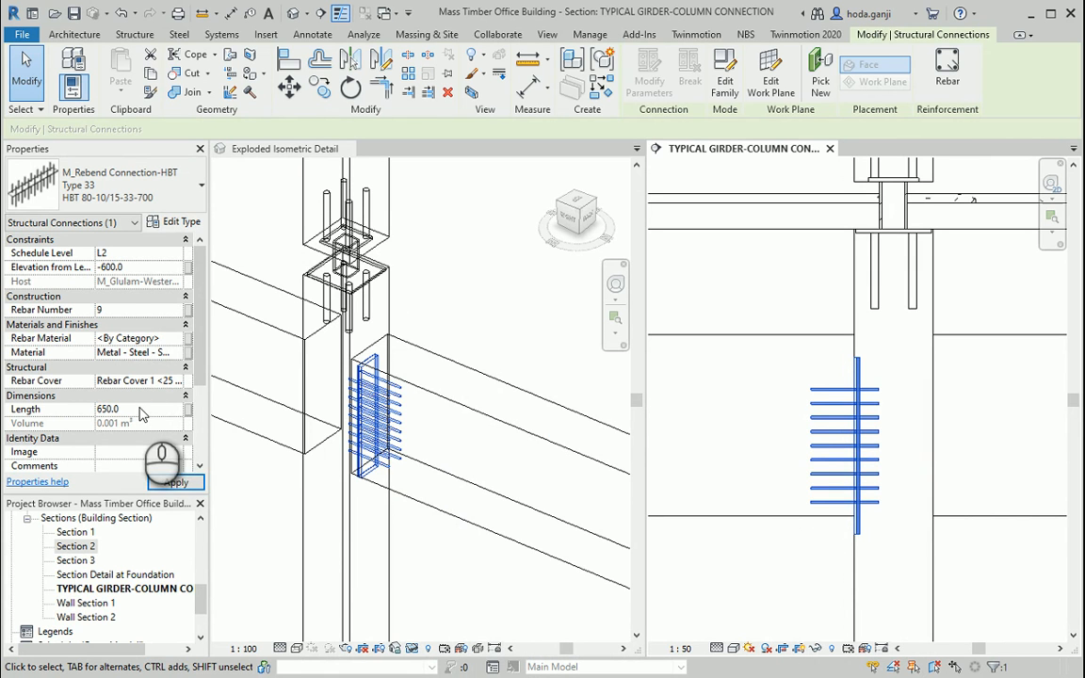
Try a length of 650 for the rebend connection, settle on 600, and deselect it.
{"action": "left_click", "coordinate": [186, 484]}
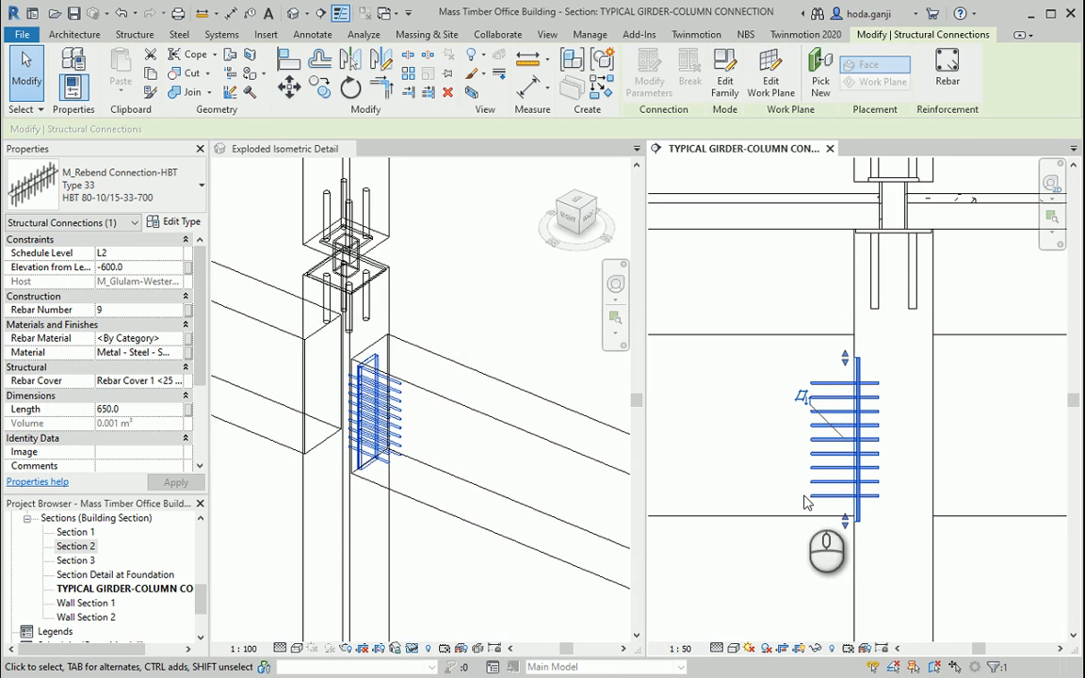
{"action": "left_click", "coordinate": [149, 407]}
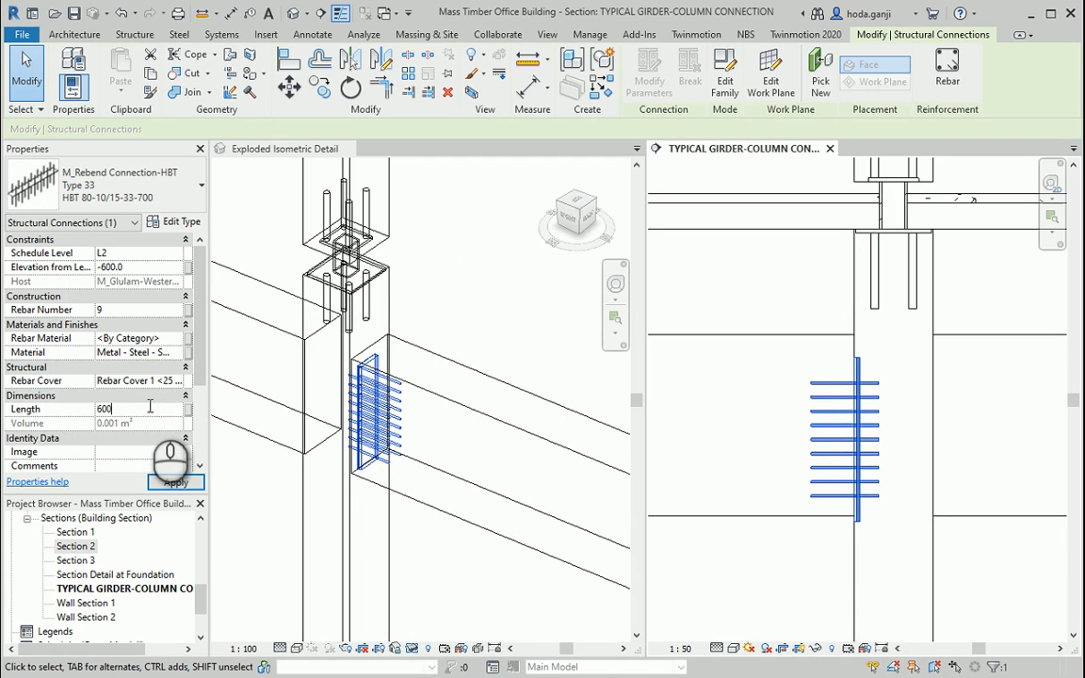
{"action": "type", "text": "600"}
{"action": "left_click", "coordinate": [175, 482]}
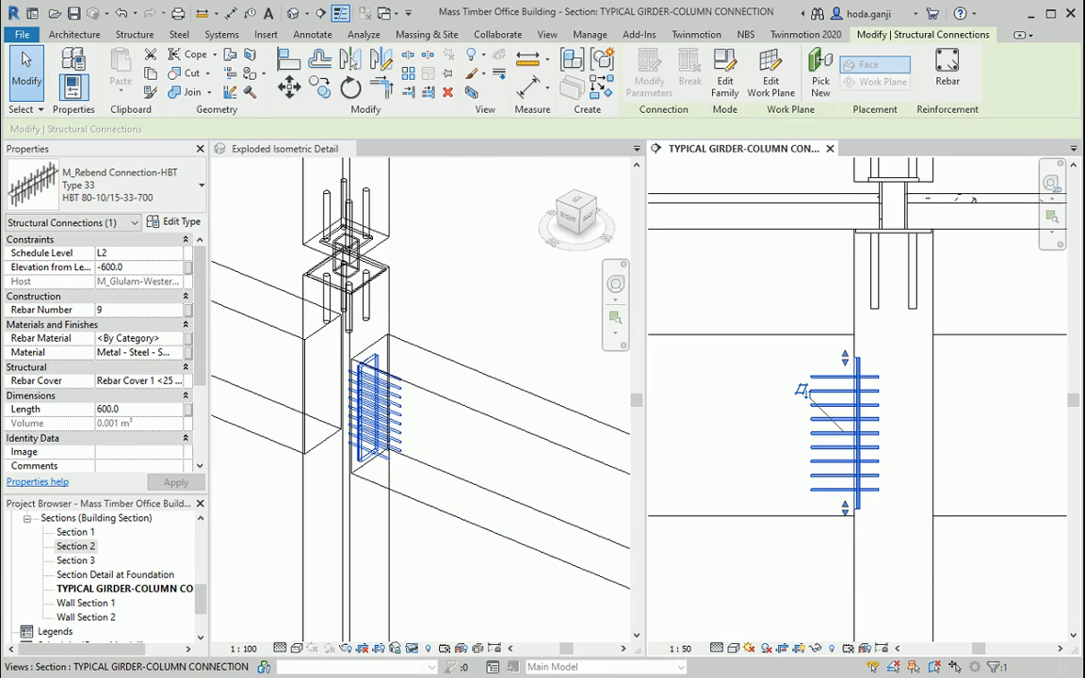
{"action": "left_click", "coordinate": [602, 677]}
{"action": "left_click", "coordinate": [602, 677]}
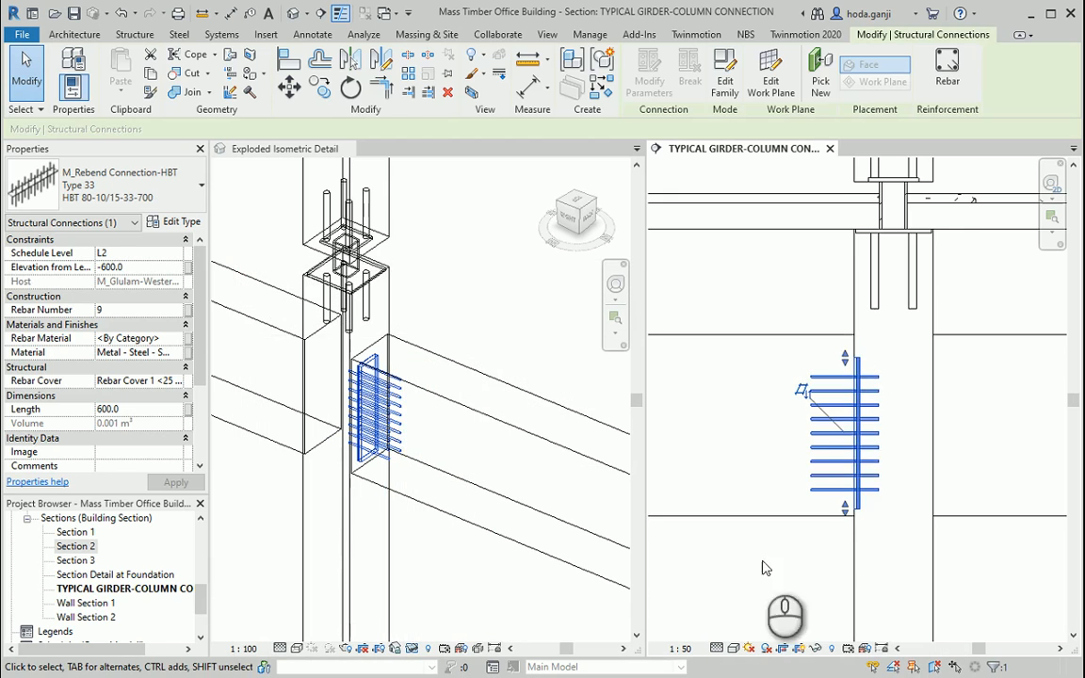
{"action": "left_click", "coordinate": [775, 576]}
Place an HBT 80-10/15-33-700 rebend connection on the opposite column face in the 3D view, at the midpoint of the other girder's upper end edge.
{"action": "left_click", "coordinate": [463, 320]}
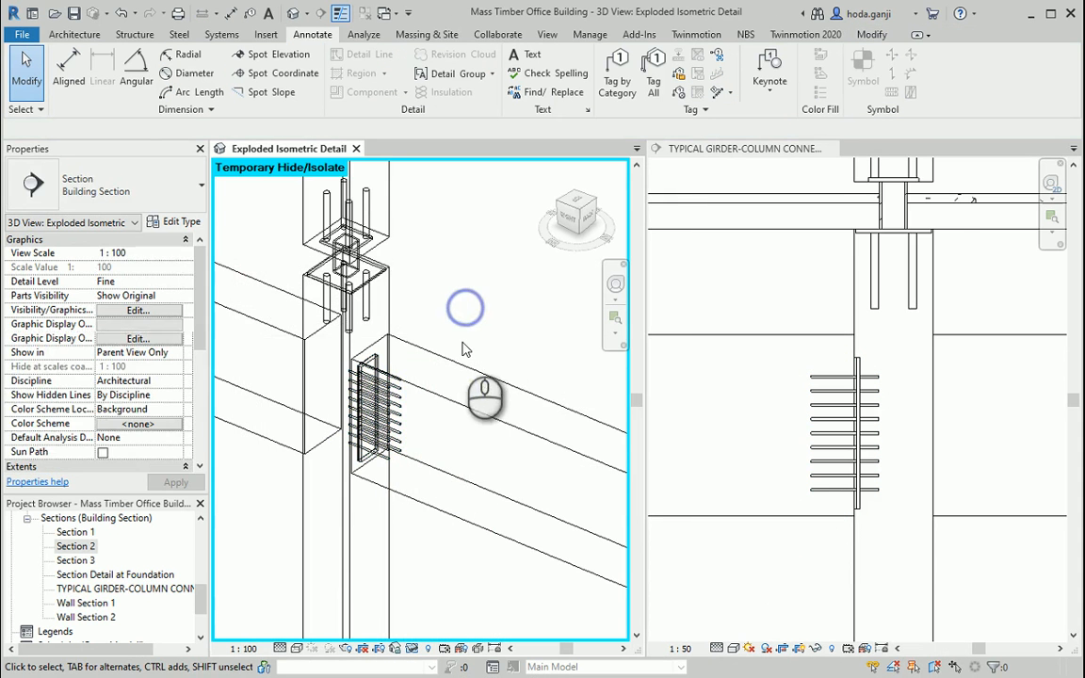
{"action": "scroll", "coordinate": [424, 428], "scroll_direction": "down", "scroll_amount": 3}
{"action": "middle_click_drag", "start_coordinate": [346, 426], "coordinate": [387, 443], "text": "shift"}
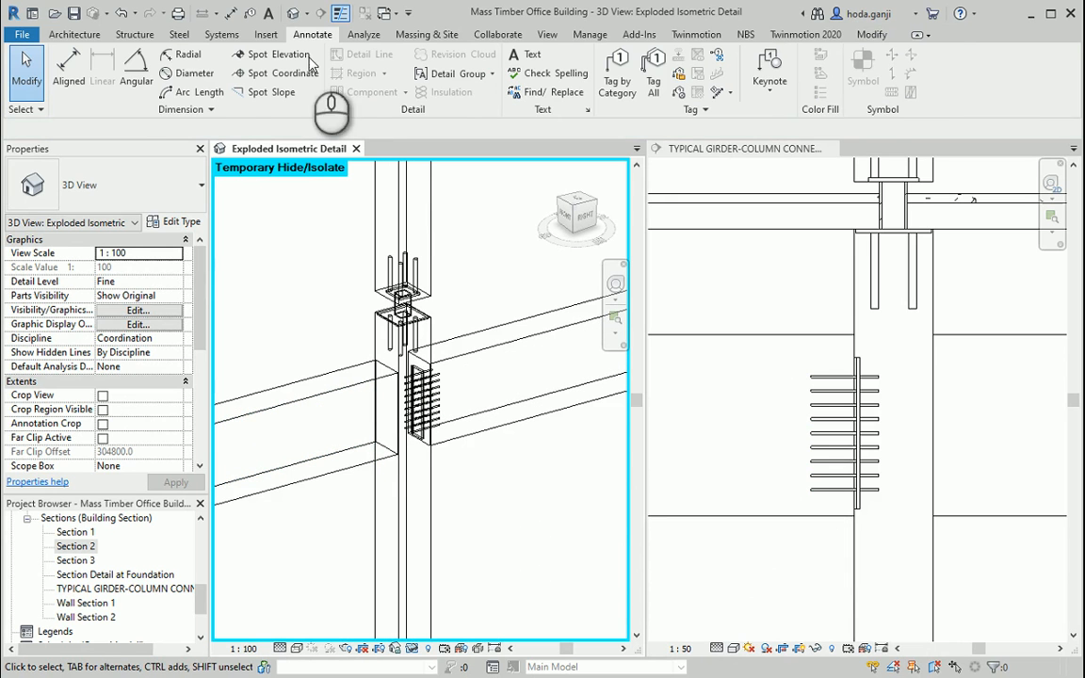
{"action": "left_click", "coordinate": [135, 34]}
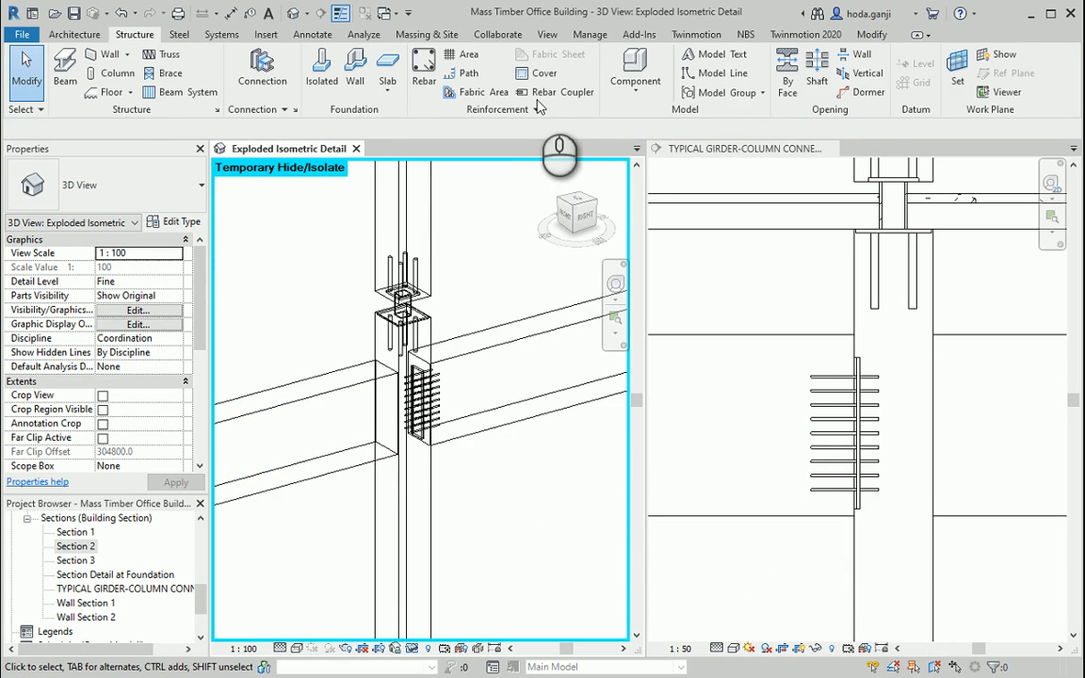
{"action": "left_click", "coordinate": [632, 71]}
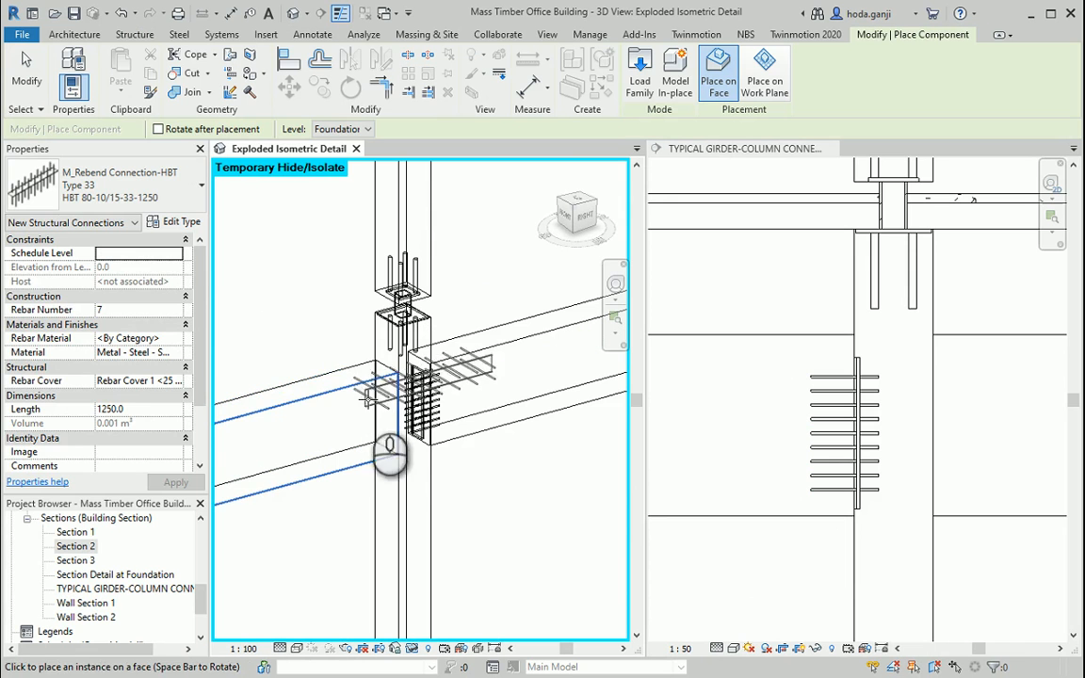
{"action": "left_click", "coordinate": [186, 201]}
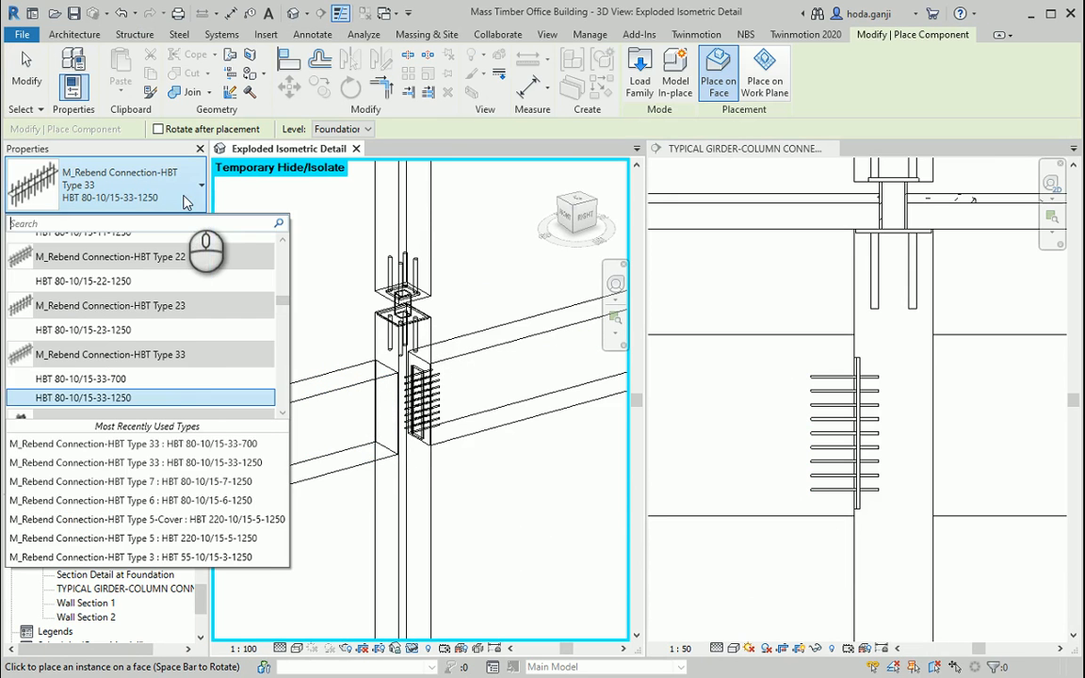
{"action": "left_click", "coordinate": [207, 375]}
{"action": "scroll", "coordinate": [375, 412], "scroll_direction": "up", "scroll_amount": 2}
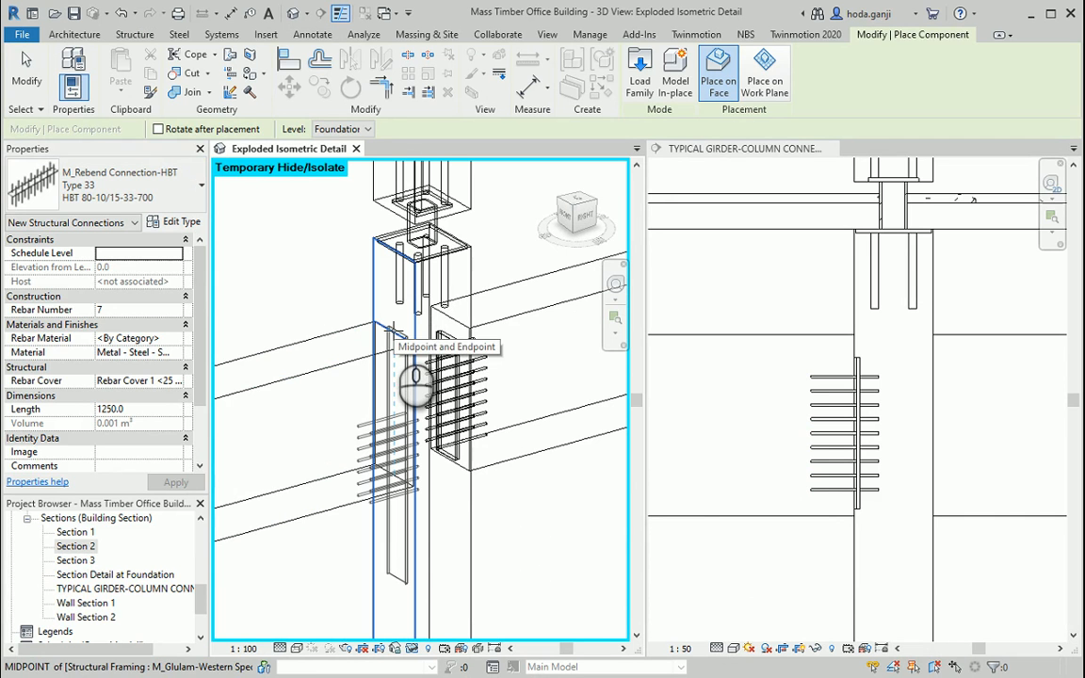
{"action": "left_click", "coordinate": [394, 329]}
{"action": "key", "text": "Escape"}
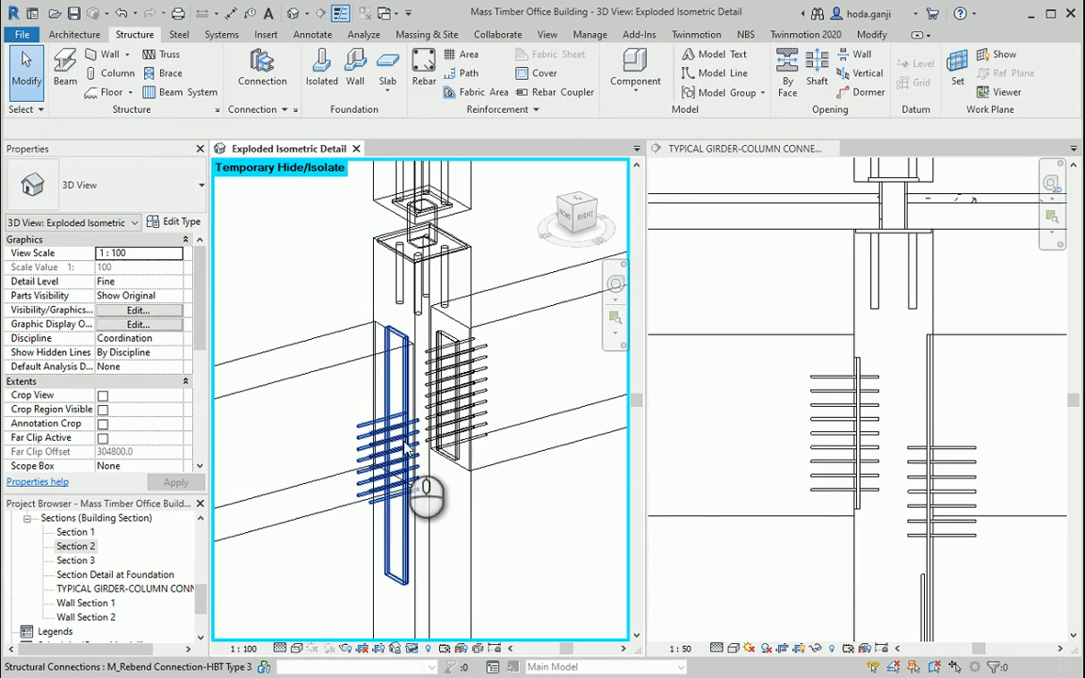
Set the second rebend connection's length to 600 and its rebar number to 9.
{"action": "left_click", "coordinate": [407, 445]}
{"action": "left_click", "coordinate": [149, 409]}
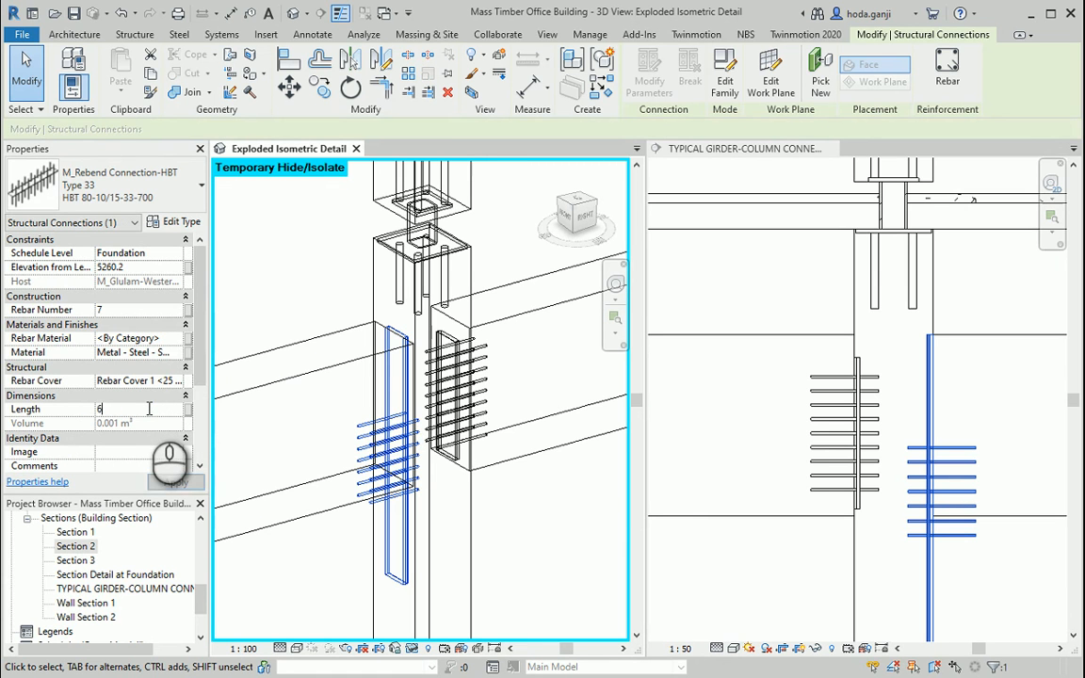
{"action": "type", "text": "600"}
{"action": "key", "text": "Return"}
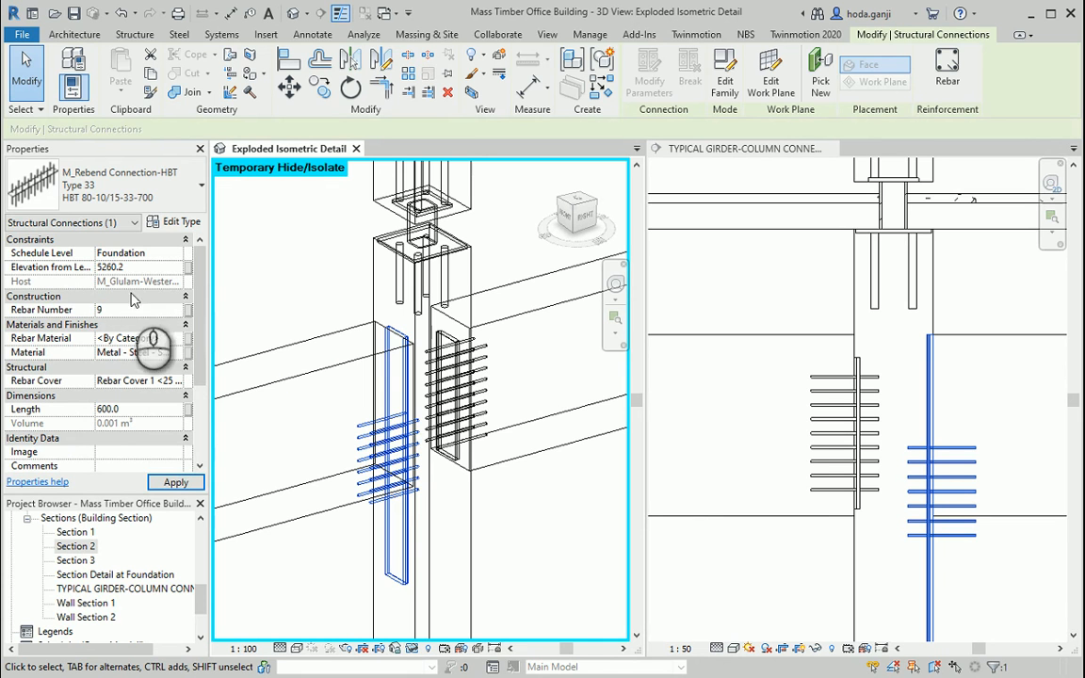
Set the second rebend connection's schedule level to L2 and its elevation from level to -600, and deselect it in the section view.
{"action": "left_click", "coordinate": [173, 253]}
{"action": "left_click", "coordinate": [104, 302]}
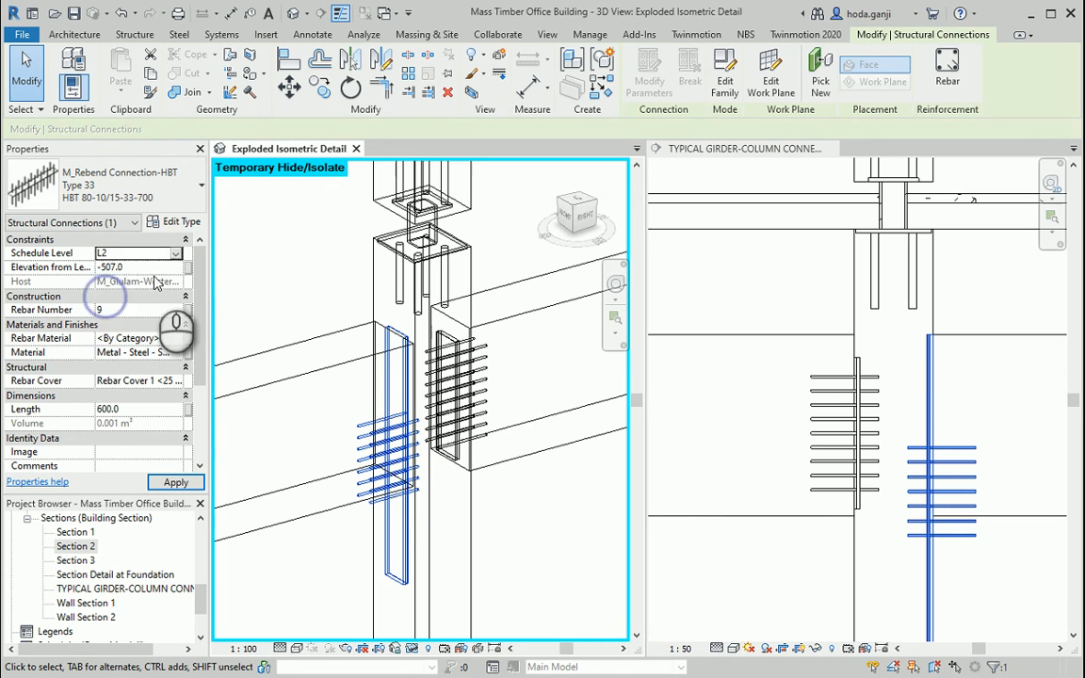
{"action": "left_click", "coordinate": [150, 268]}
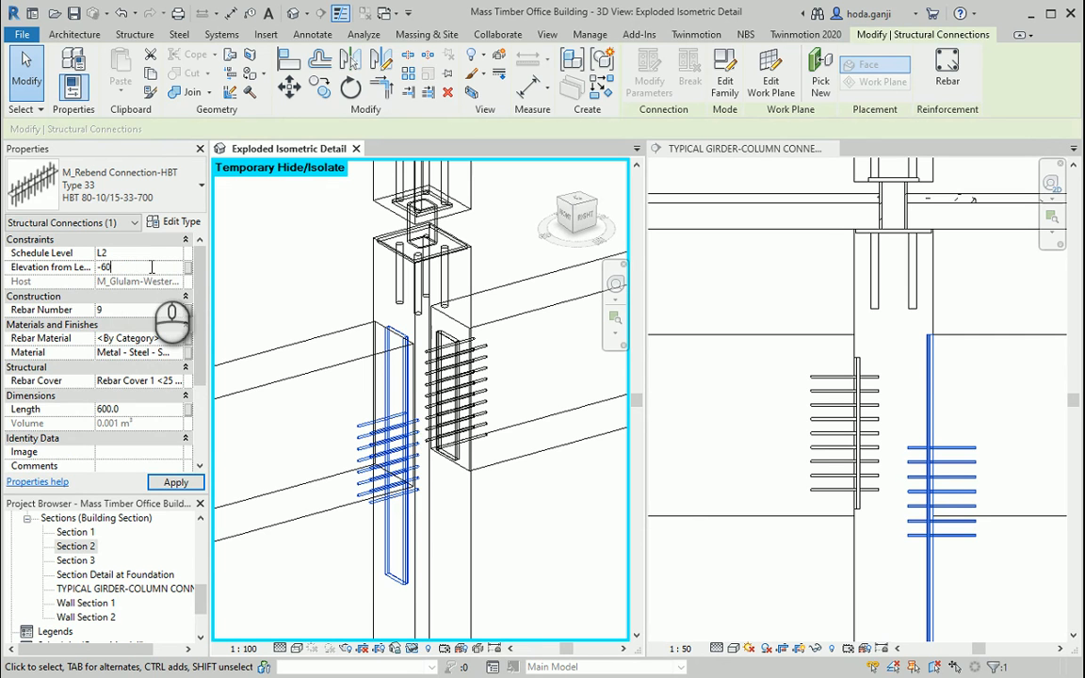
{"action": "left_click", "coordinate": [183, 483]}
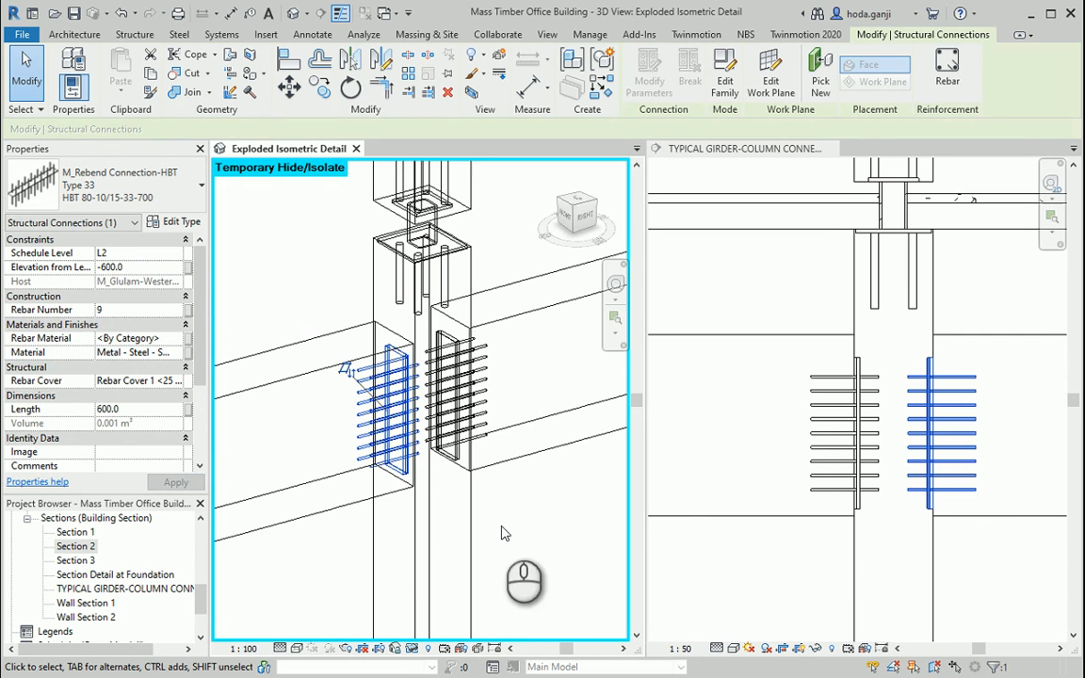
{"action": "left_click", "coordinate": [798, 588]}
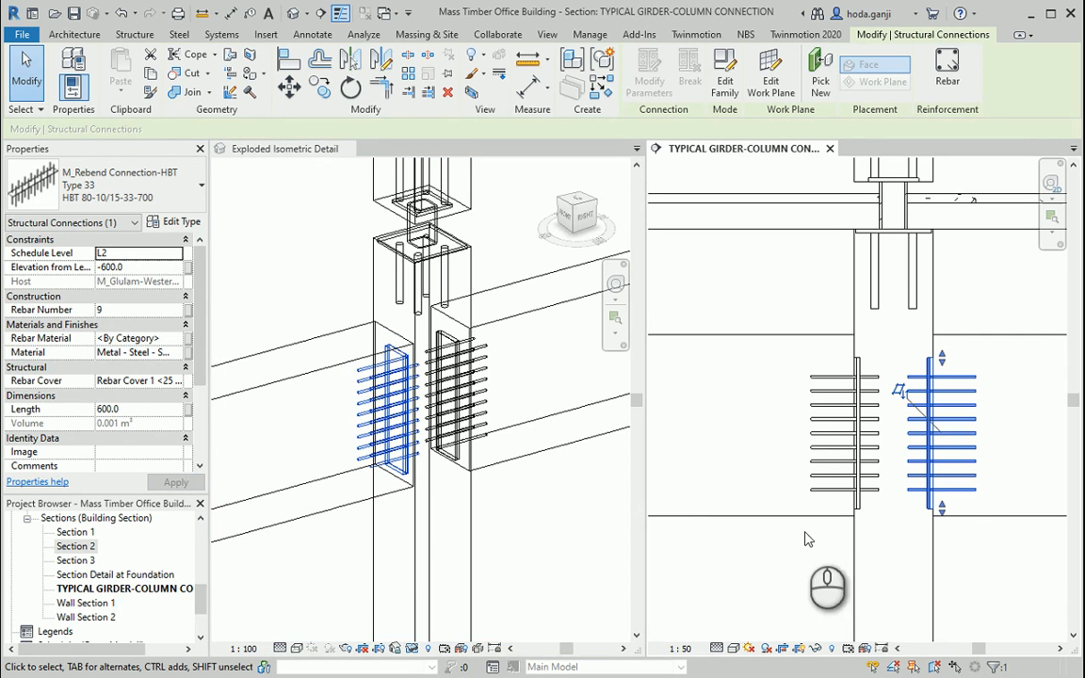
{"action": "left_click", "coordinate": [815, 576]}
{"action": "scroll", "coordinate": [815, 577], "scroll_direction": "down", "scroll_amount": 2}
{"action": "scroll", "coordinate": [980, 530], "scroll_direction": "up", "scroll_amount": 1}
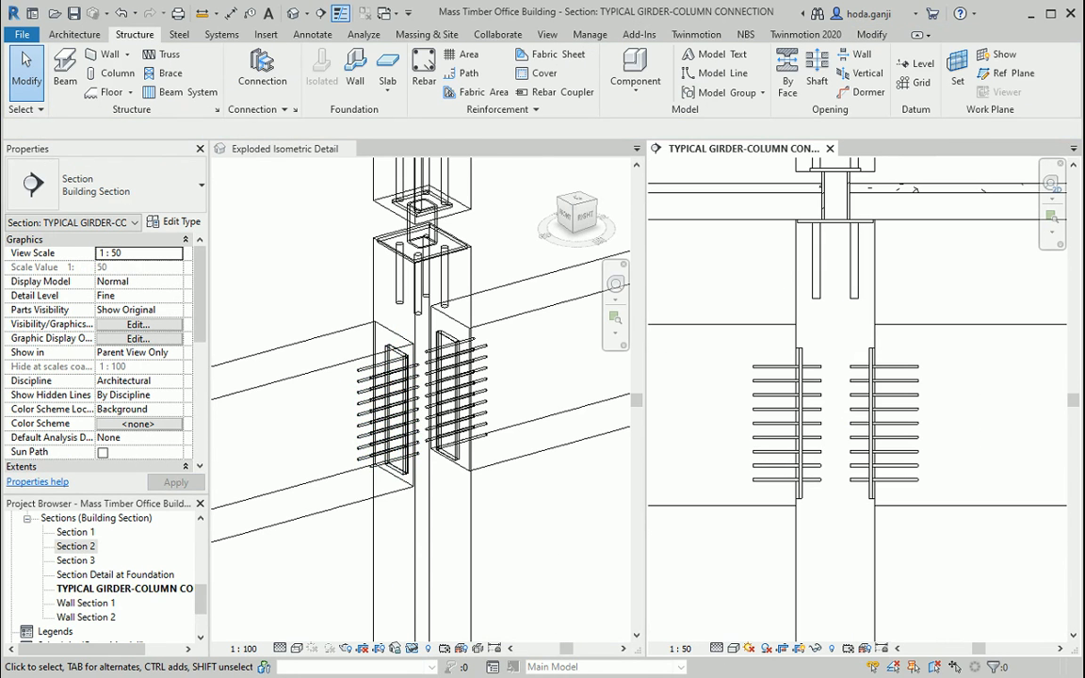
Compare the bar lengths with the PDF detail and set the h dimension of the HBT 80-10/15-33-700 type to 120.
{"action": "left_click", "coordinate": [552, 629]}
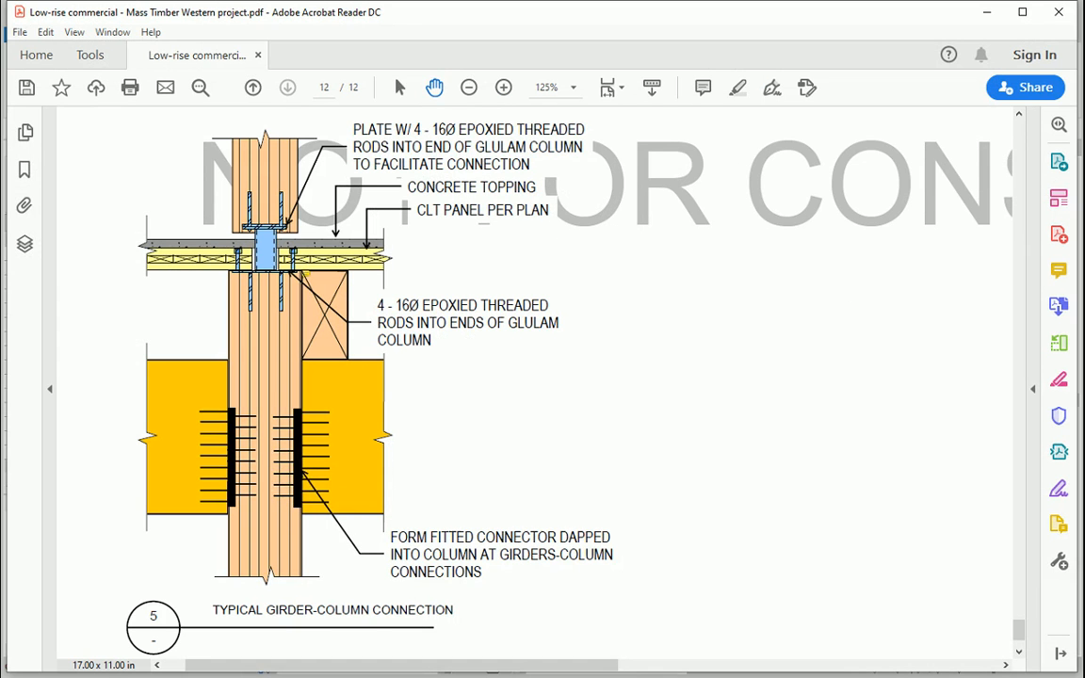
{"action": "left_click", "coordinate": [632, 676]}
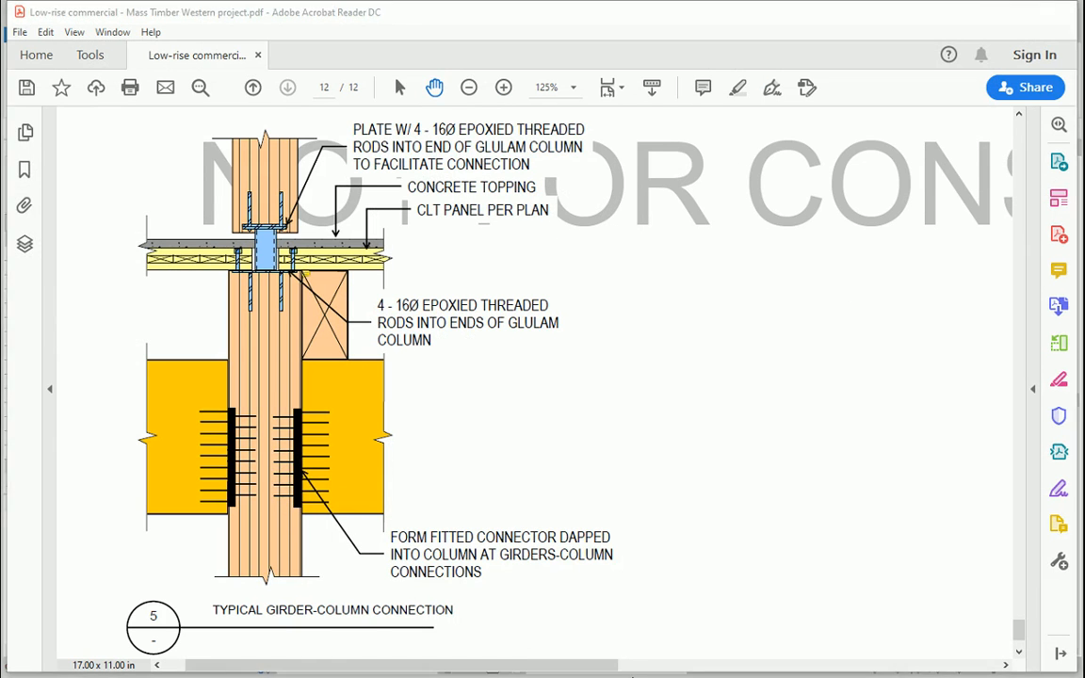
{"action": "left_click", "coordinate": [815, 461]}
{"action": "left_click", "coordinate": [188, 222]}
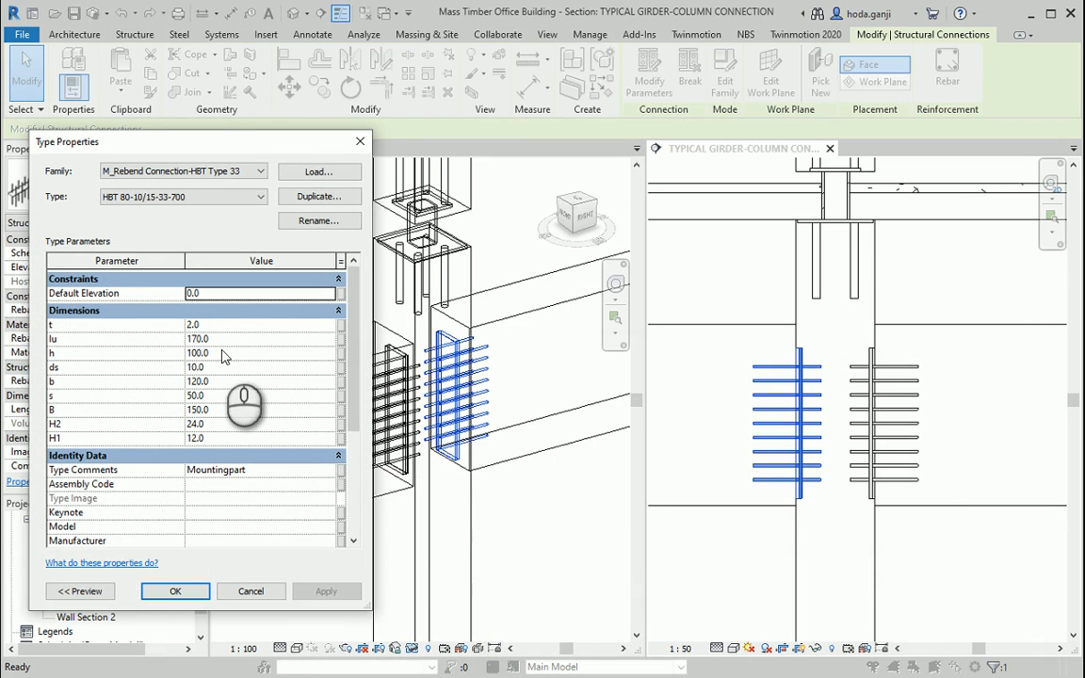
{"action": "left_click", "coordinate": [224, 353]}
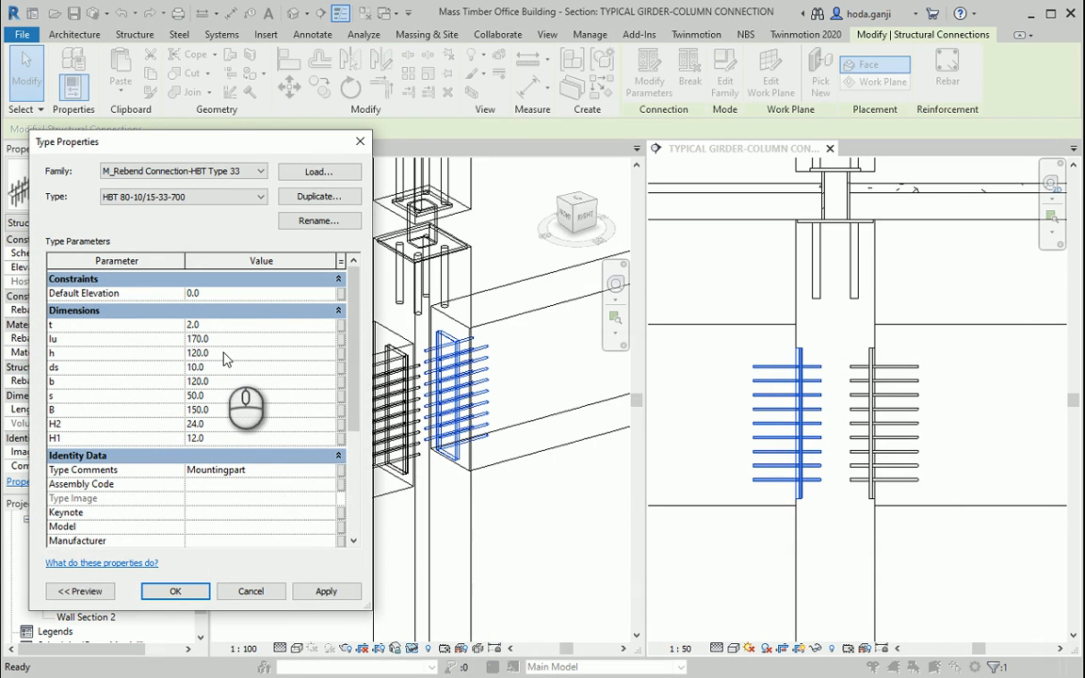
{"action": "left_click", "coordinate": [330, 591]}
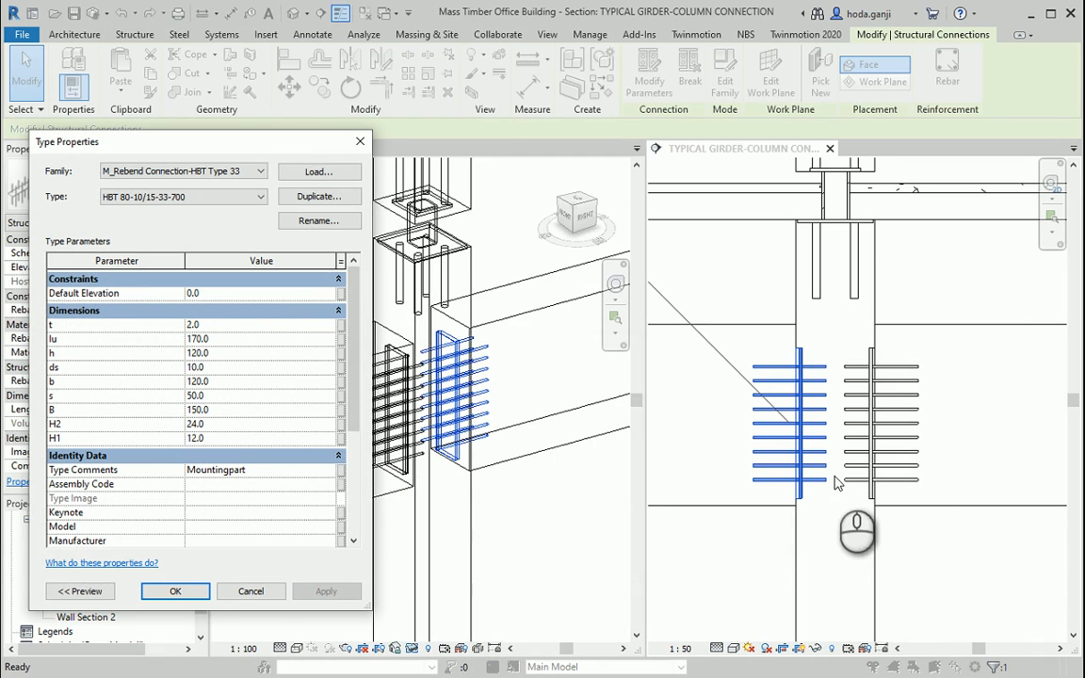
{"action": "left_click", "coordinate": [176, 591]}
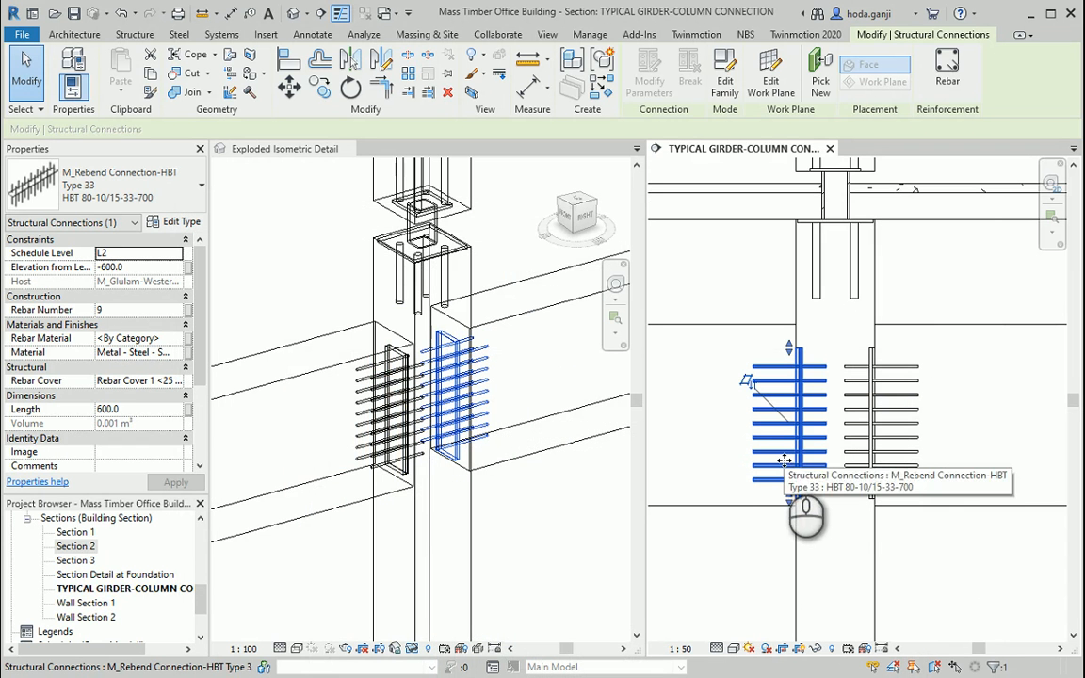
Set the length of both rebend connections to 500 and their elevation from level to -700.
{"action": "left_click", "coordinate": [910, 472], "text": "ctrl"}
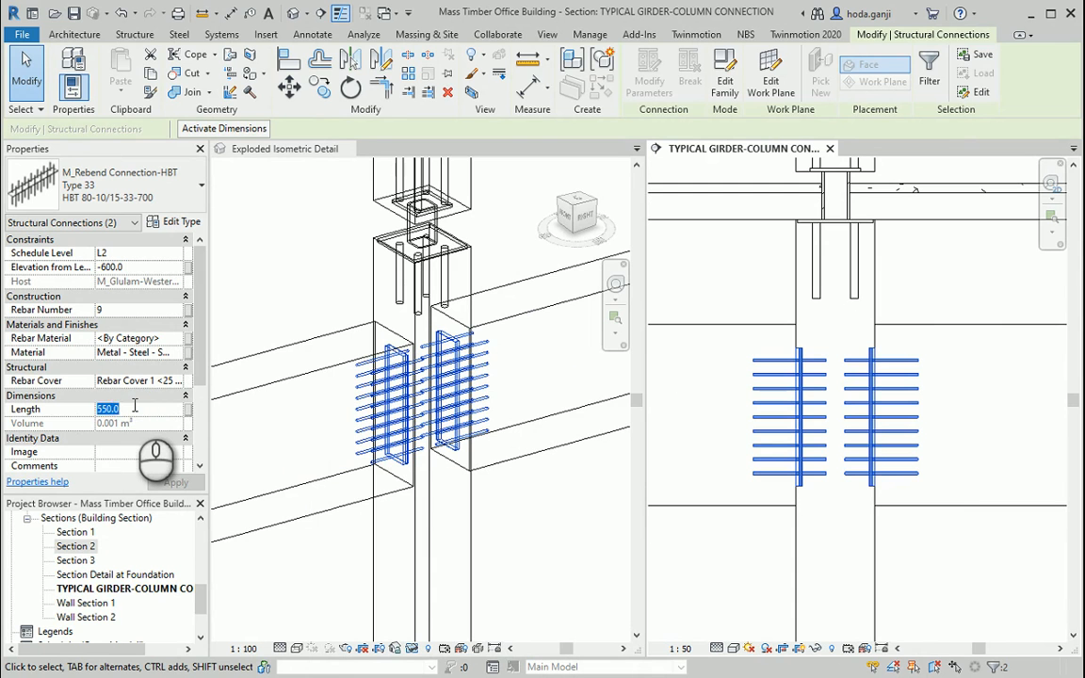
{"action": "key", "text": "Return"}
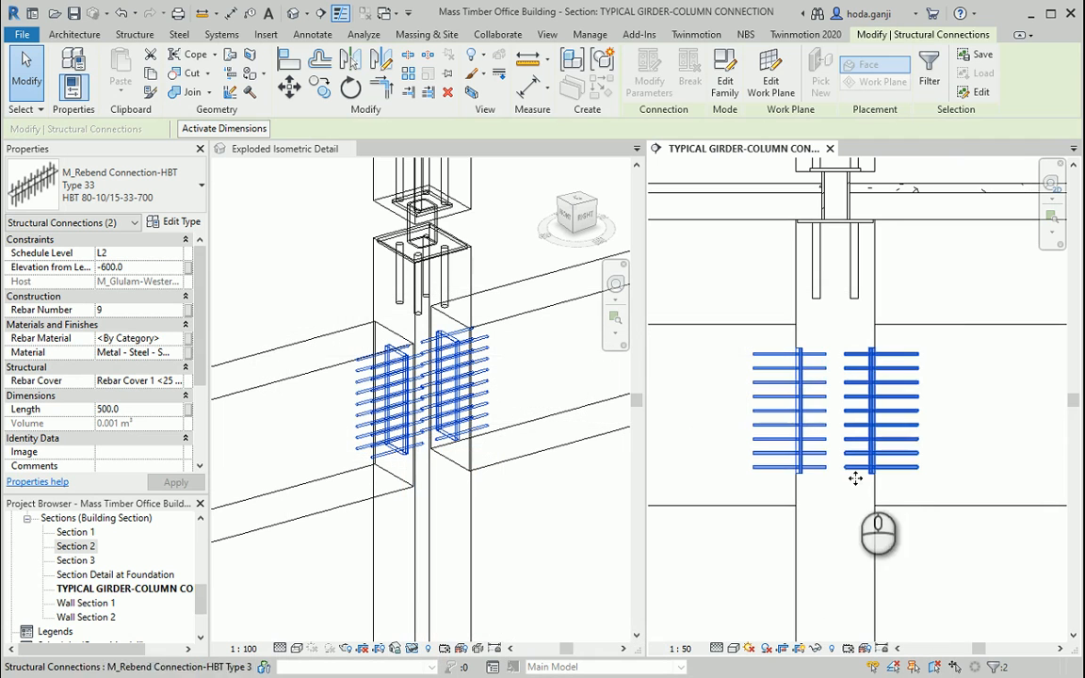
{"action": "left_click", "coordinate": [134, 267]}
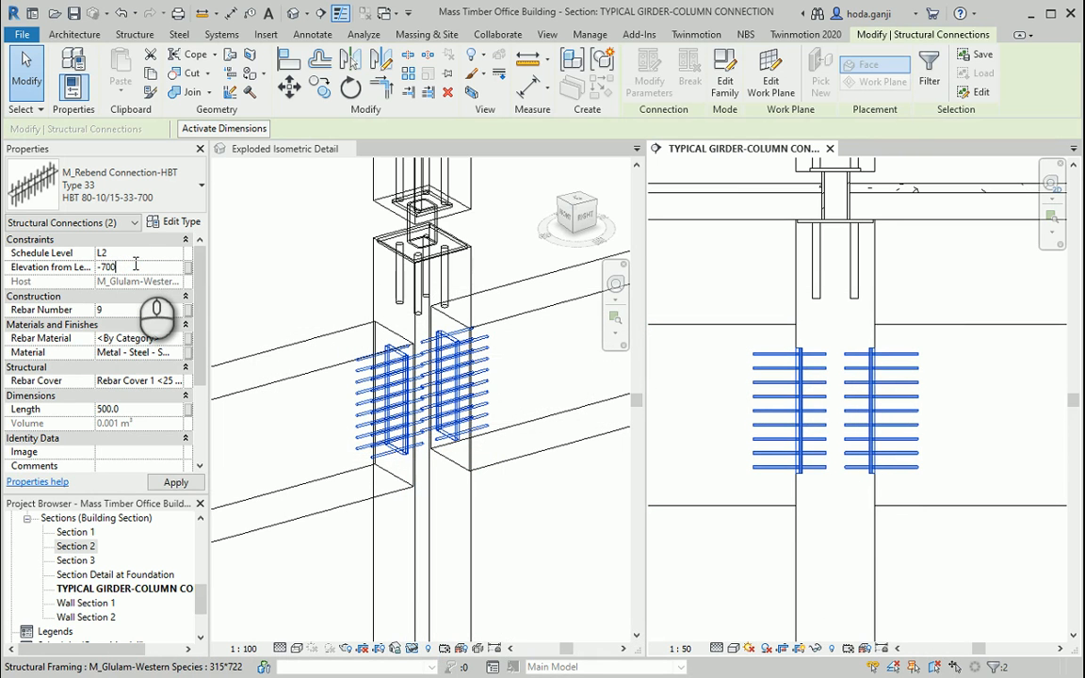
{"action": "key", "text": "Return"}
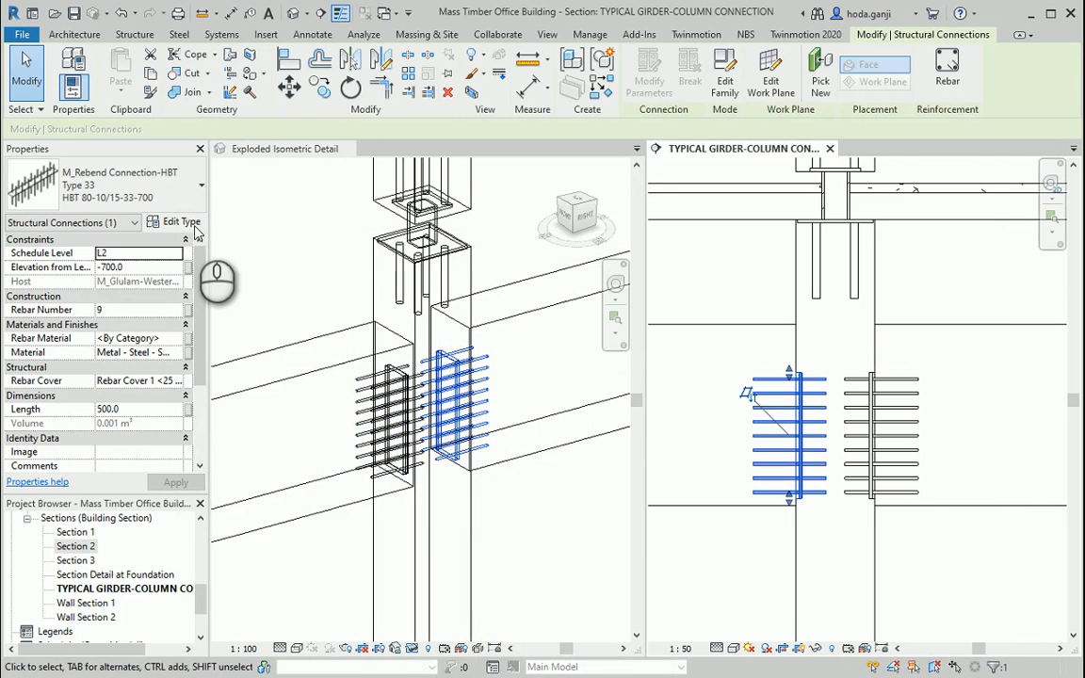
Set the lu dimension of the HBT 80-10/15-33-700 type to 150 and compare the connections with the PDF detail.
{"action": "left_click", "coordinate": [193, 226]}
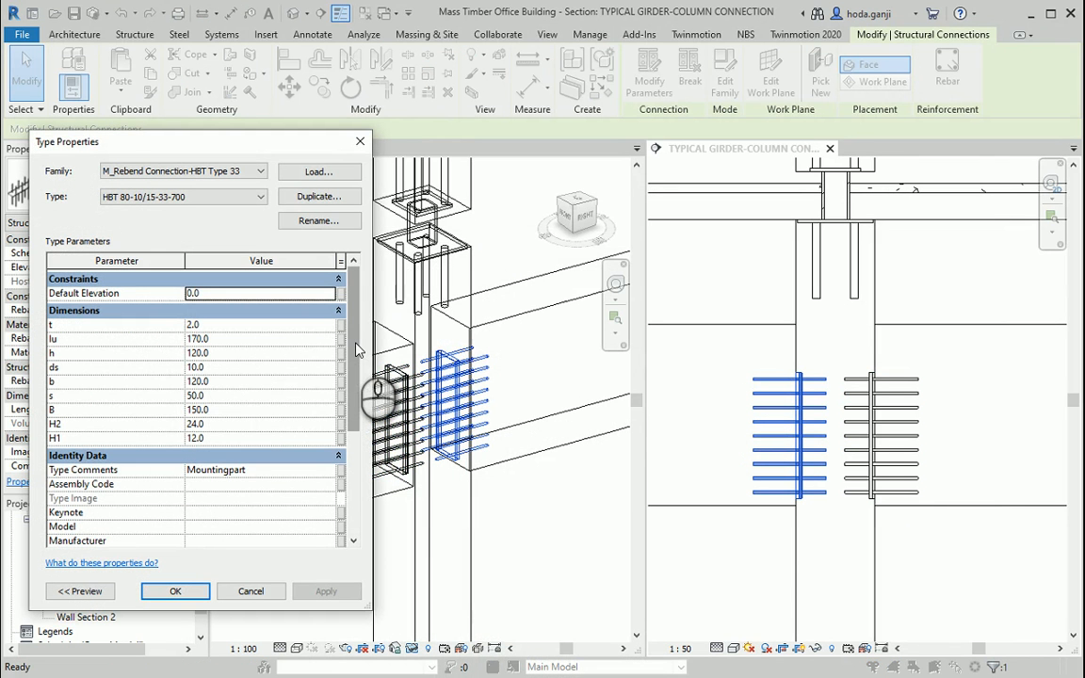
{"action": "left_click", "coordinate": [250, 339]}
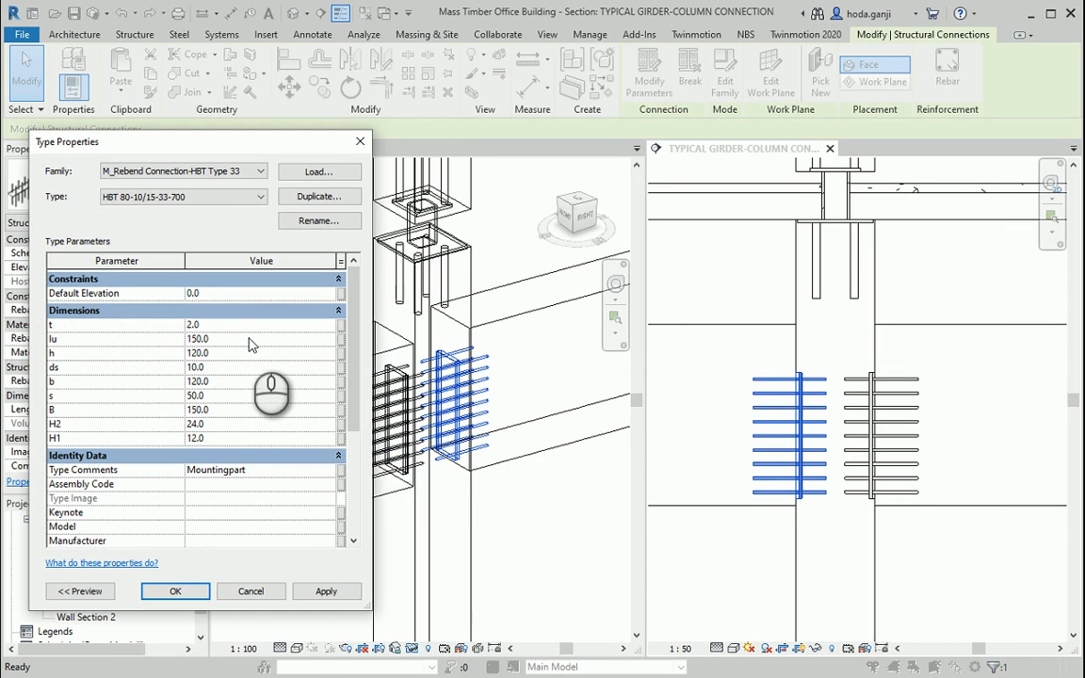
{"action": "left_click", "coordinate": [348, 592]}
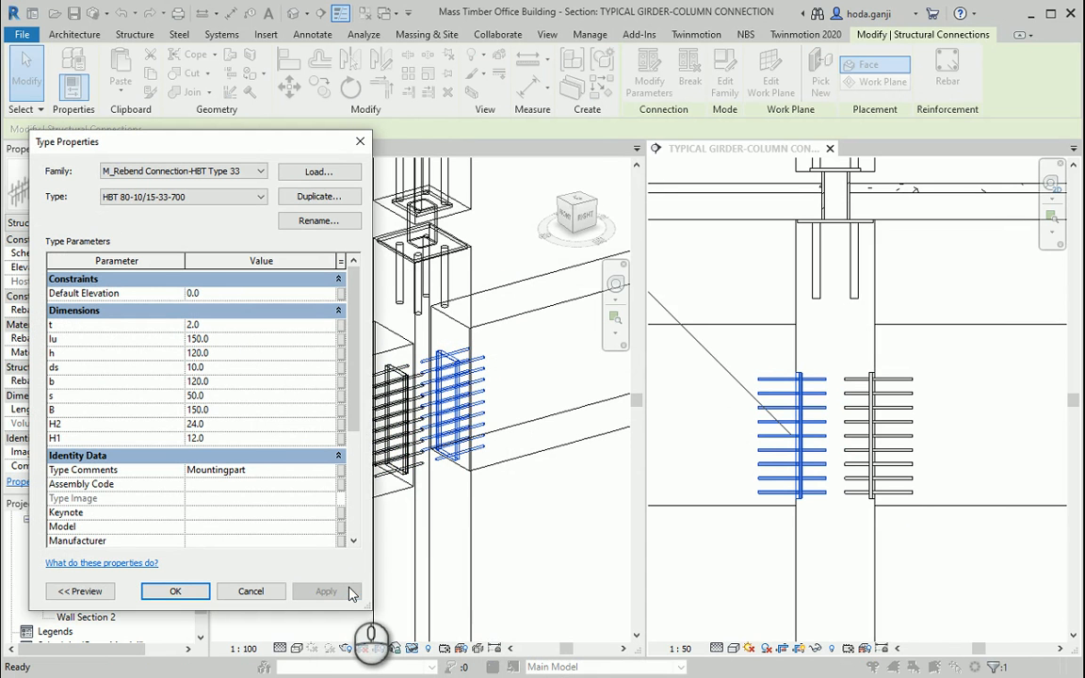
{"action": "left_click", "coordinate": [176, 591]}
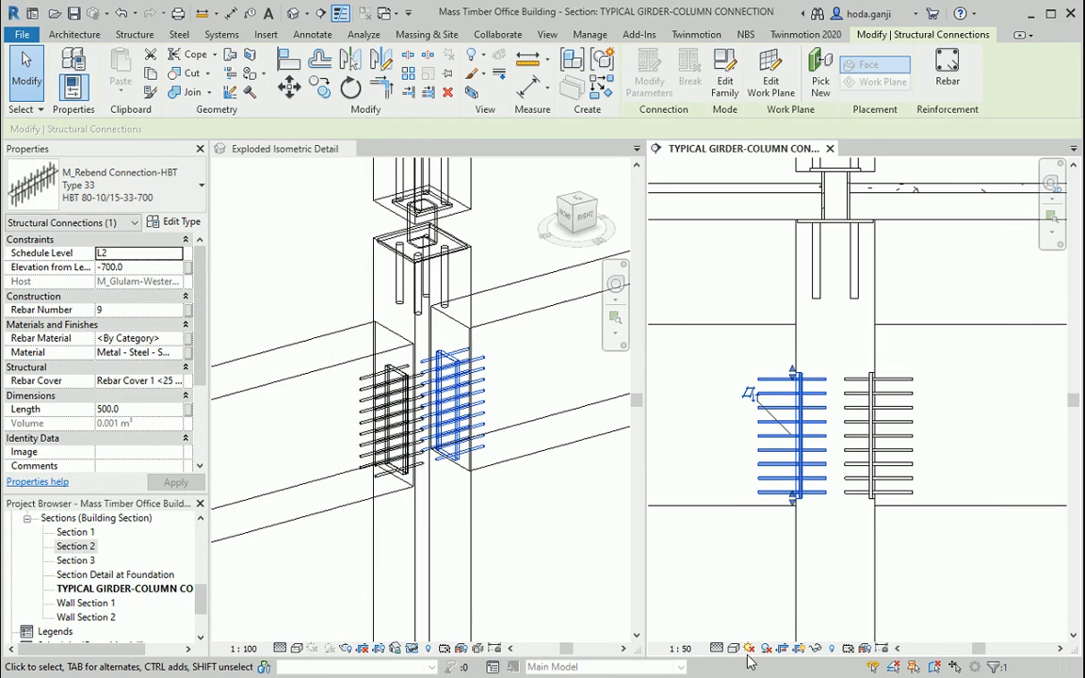
{"action": "key", "text": "alt+Tab"}
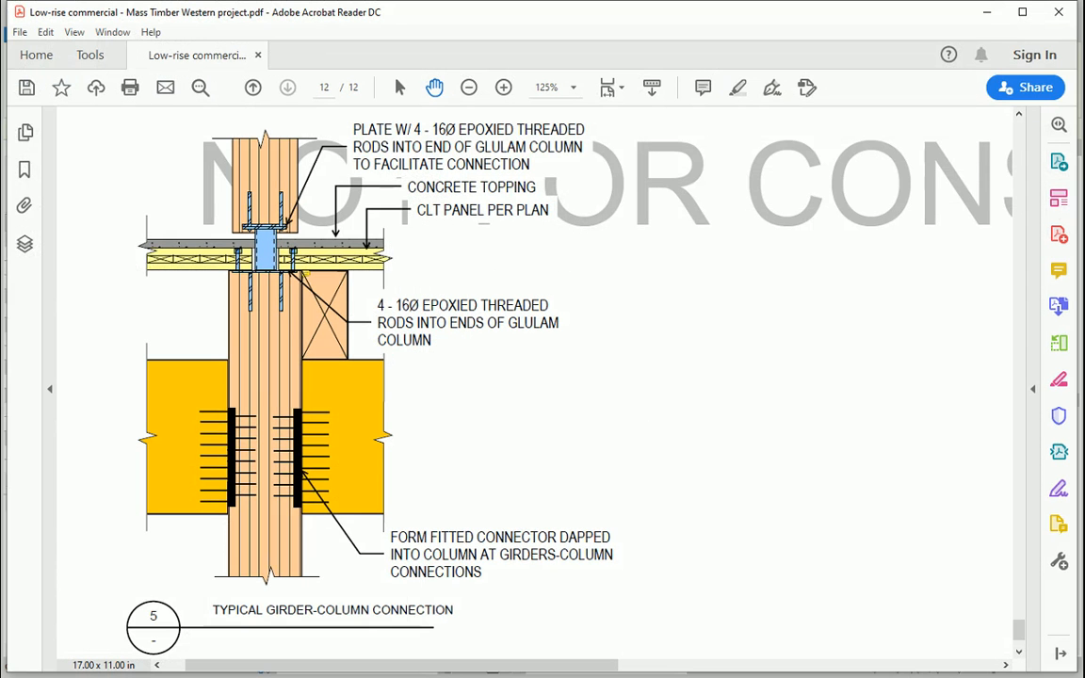
{"action": "key", "text": "alt+Tab"}
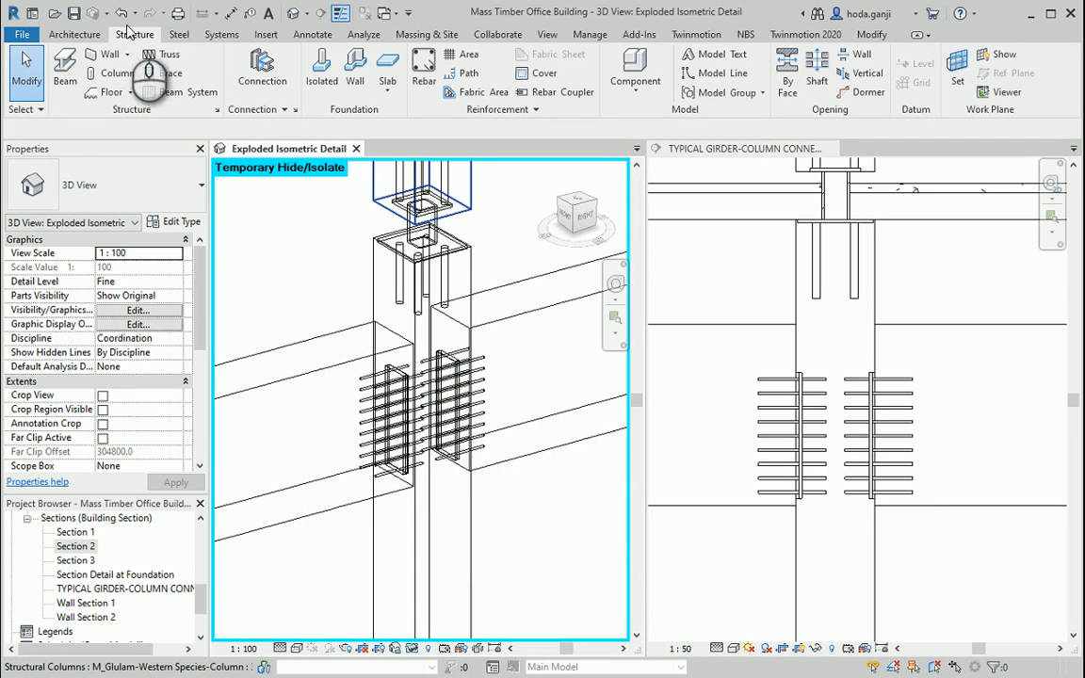
Browse the Structural Connections families, including Mounting Parts > Cast in Channels, for loadable components, and leave component placement without loading any.
{"action": "left_click", "coordinate": [635, 67]}
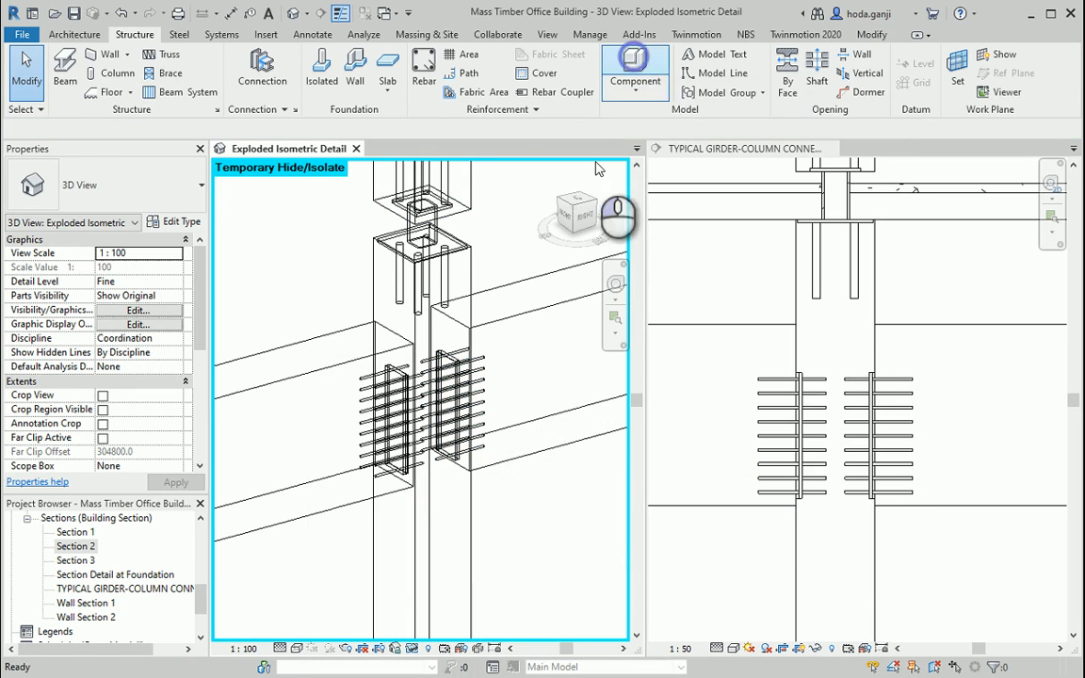
{"action": "left_click", "coordinate": [639, 75]}
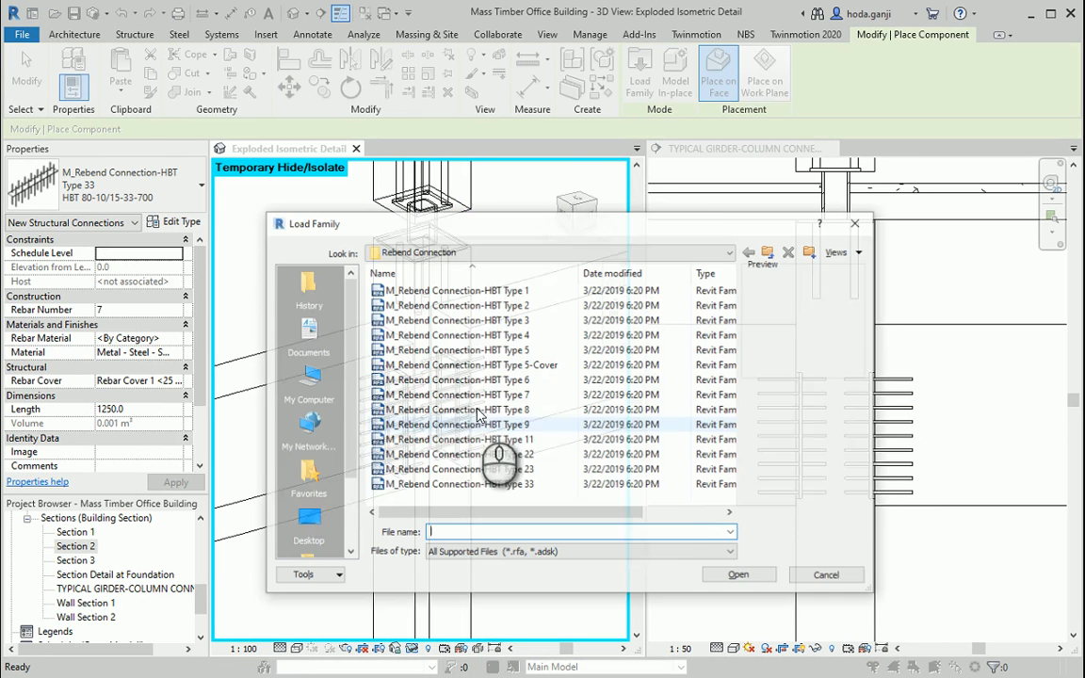
{"action": "left_click", "coordinate": [768, 252]}
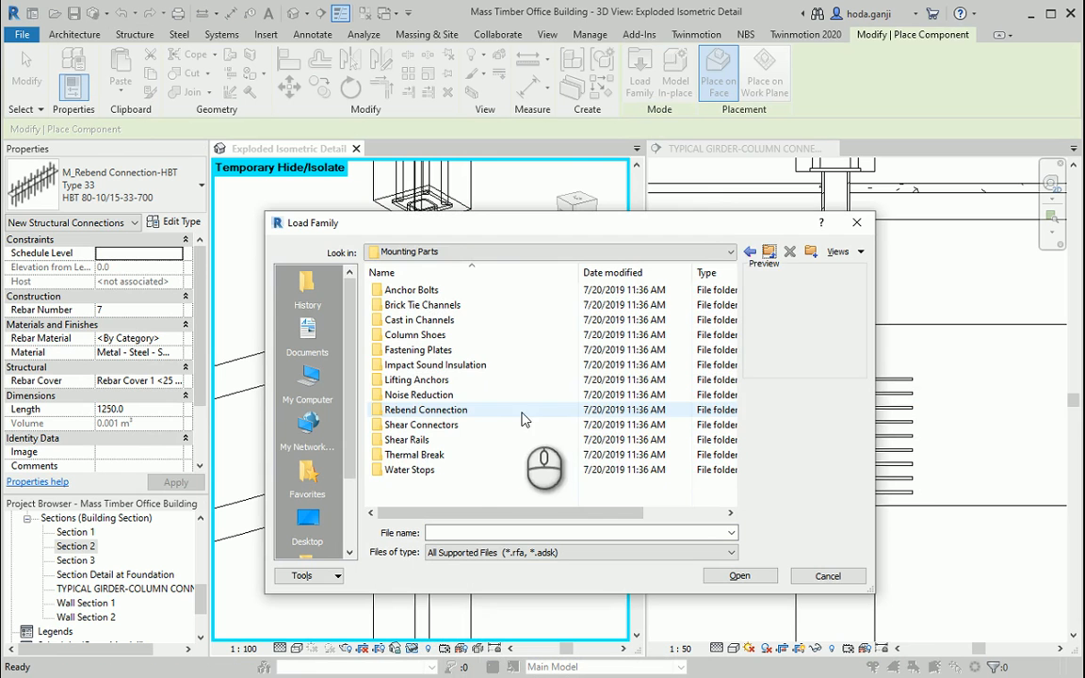
{"action": "left_click", "coordinate": [769, 253]}
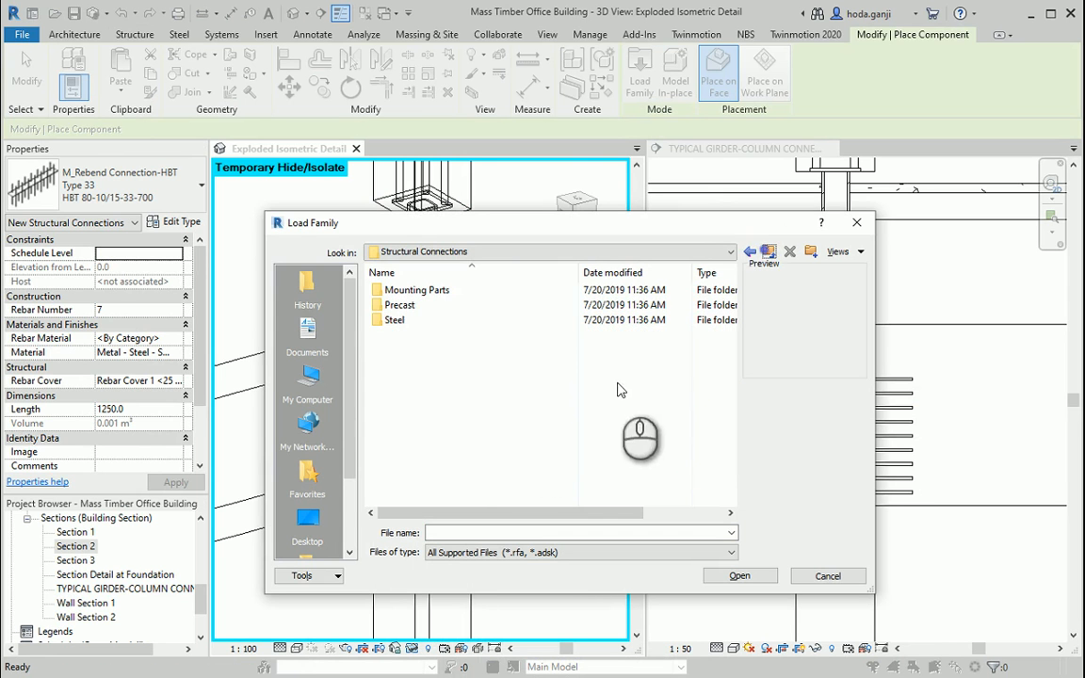
{"action": "left_click", "coordinate": [765, 253]}
{"action": "scroll", "coordinate": [597, 404], "scroll_direction": "down", "scroll_amount": 3}
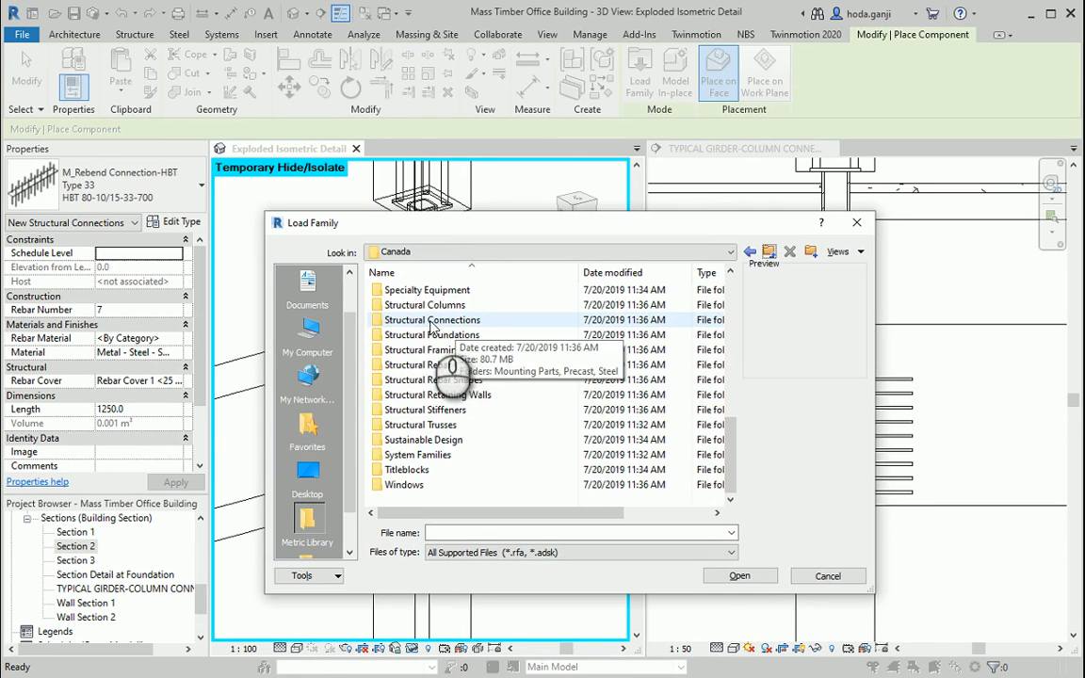
{"action": "double_click", "coordinate": [467, 321]}
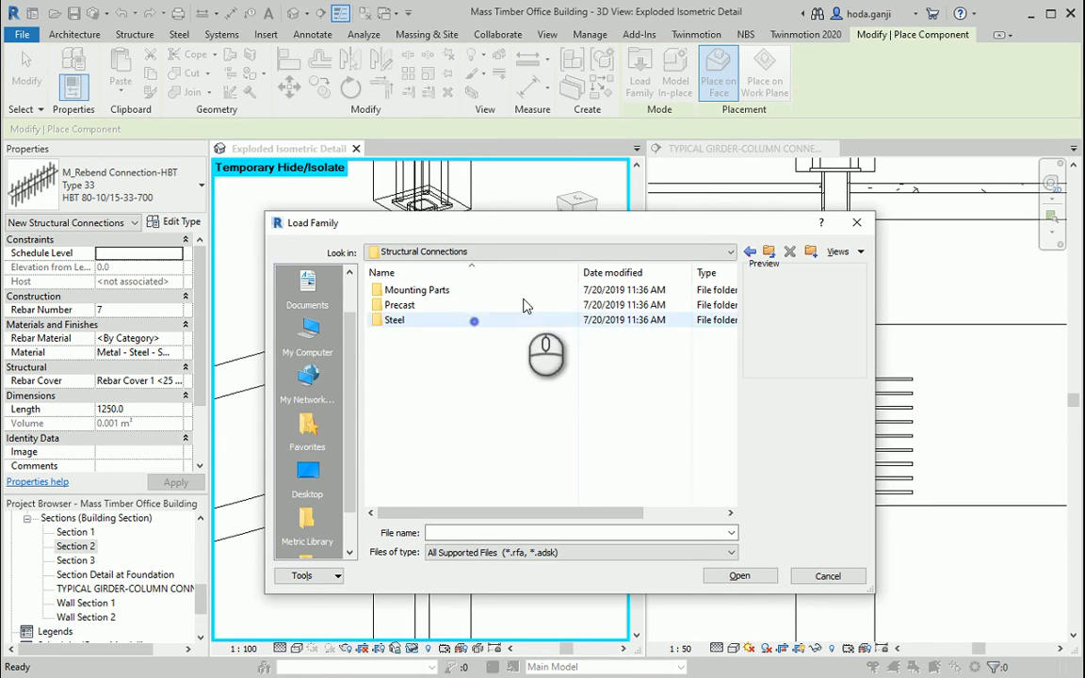
{"action": "double_click", "coordinate": [438, 290]}
{"action": "double_click", "coordinate": [446, 318]}
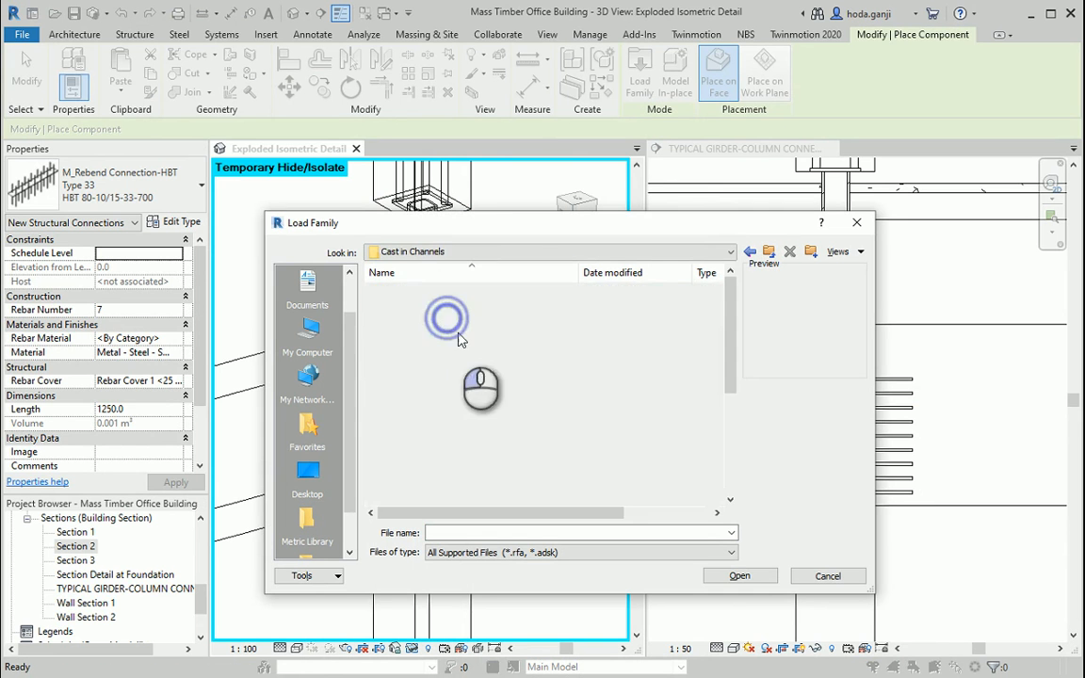
{"action": "left_click", "coordinate": [436, 394]}
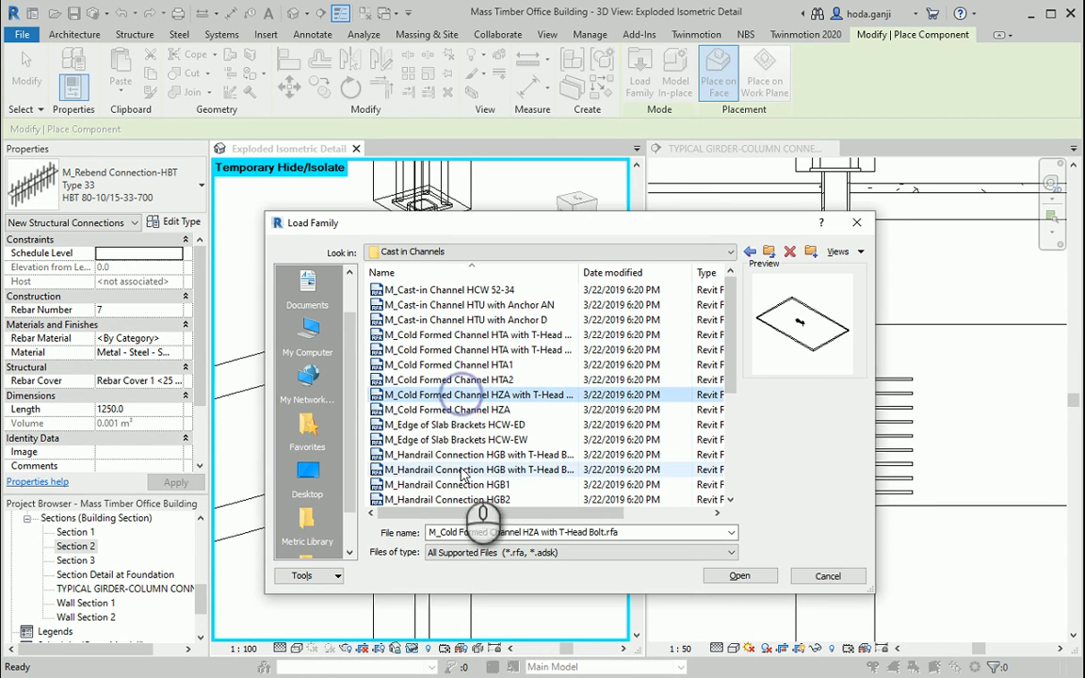
{"action": "left_click", "coordinate": [769, 254]}
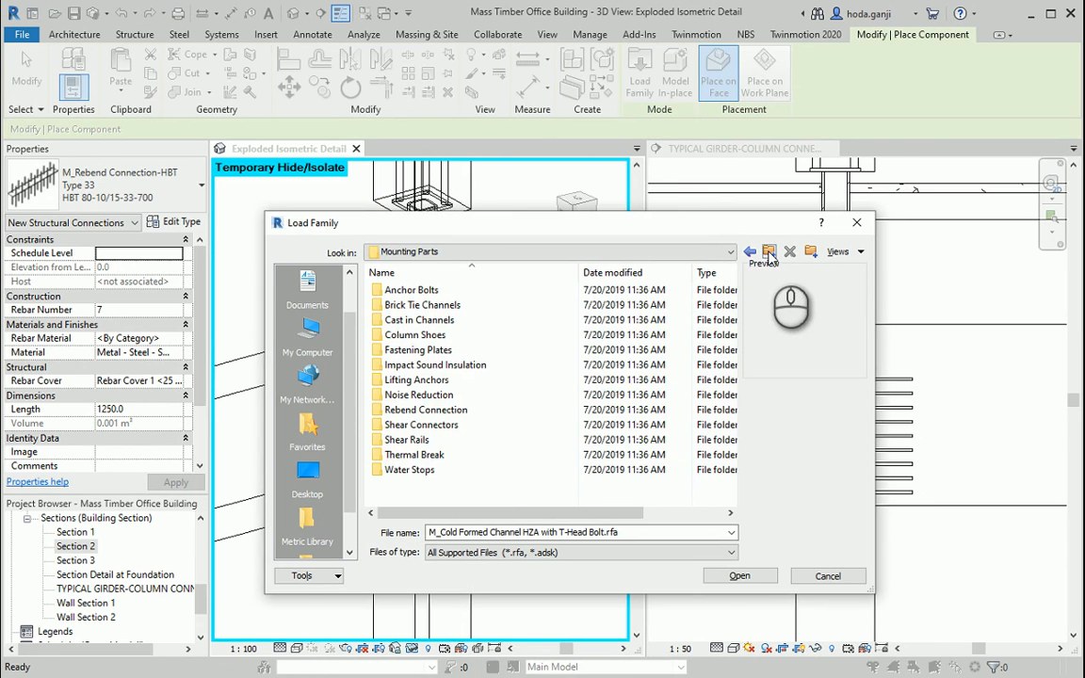
{"action": "left_click", "coordinate": [769, 254]}
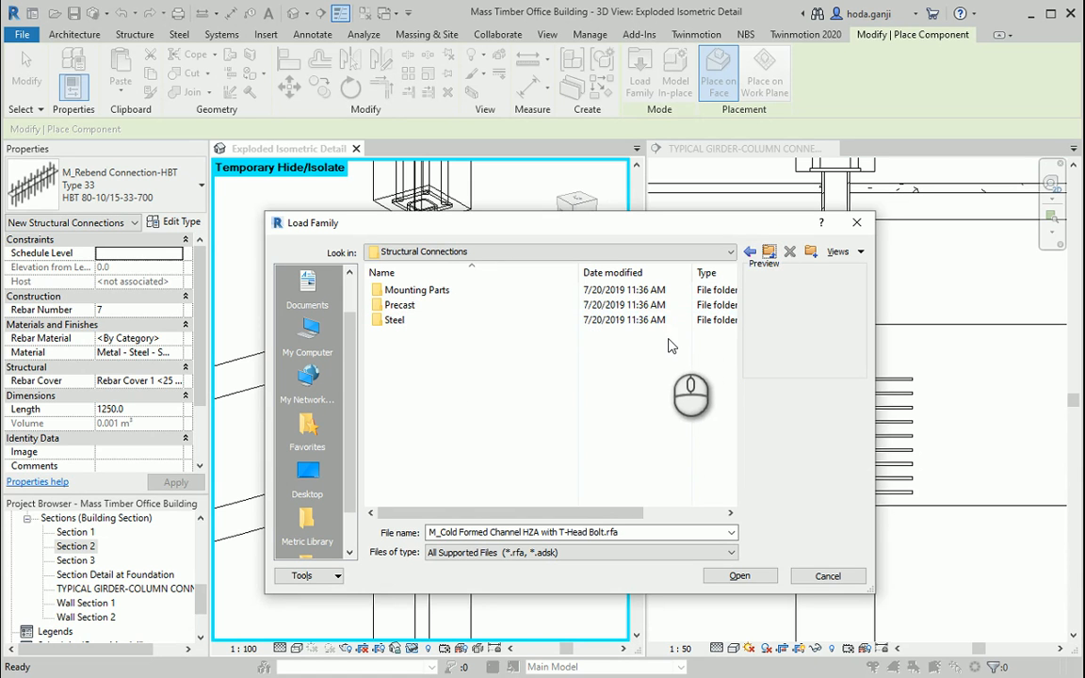
{"action": "left_click", "coordinate": [769, 254]}
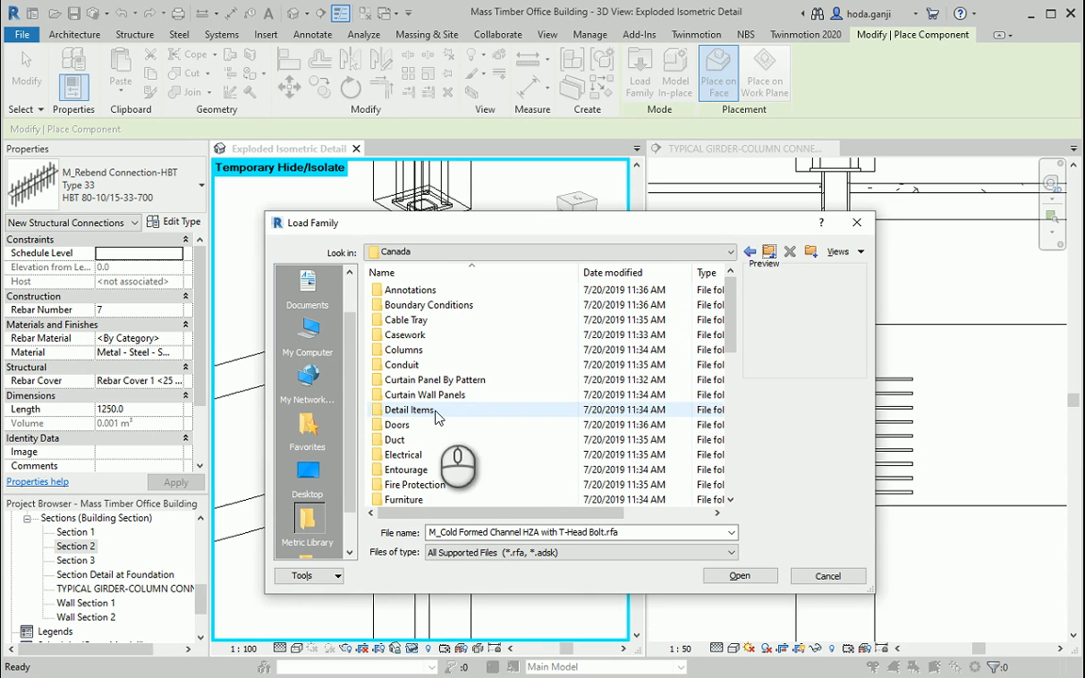
{"action": "left_click", "coordinate": [838, 577]}
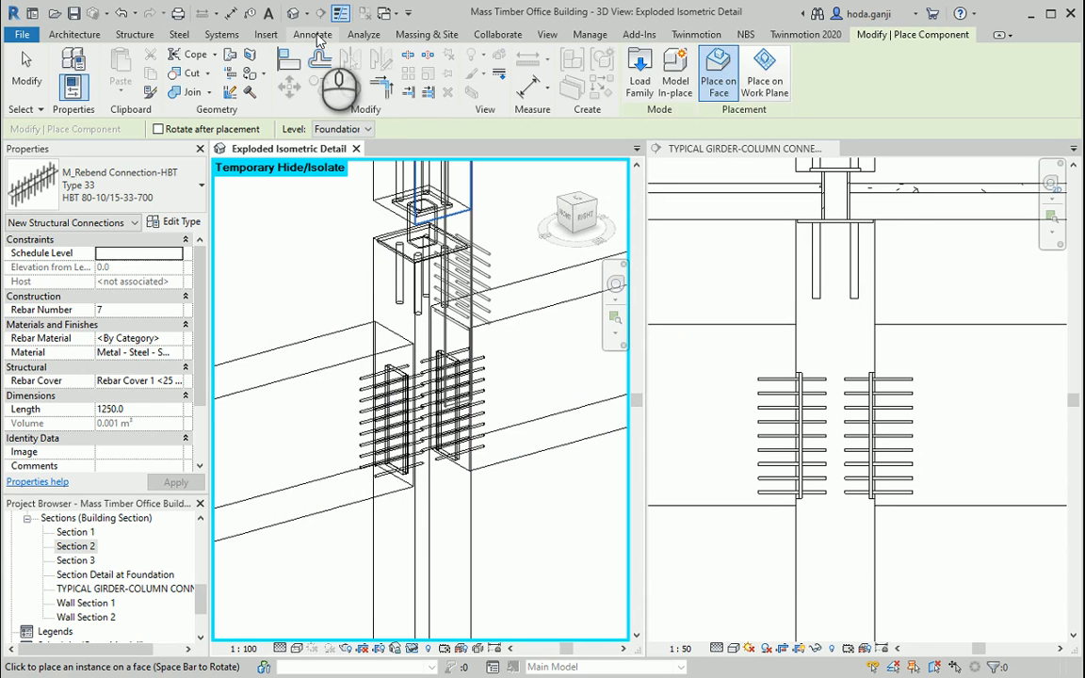
{"action": "left_click", "coordinate": [313, 35]}
{"action": "key", "text": "Escape"}
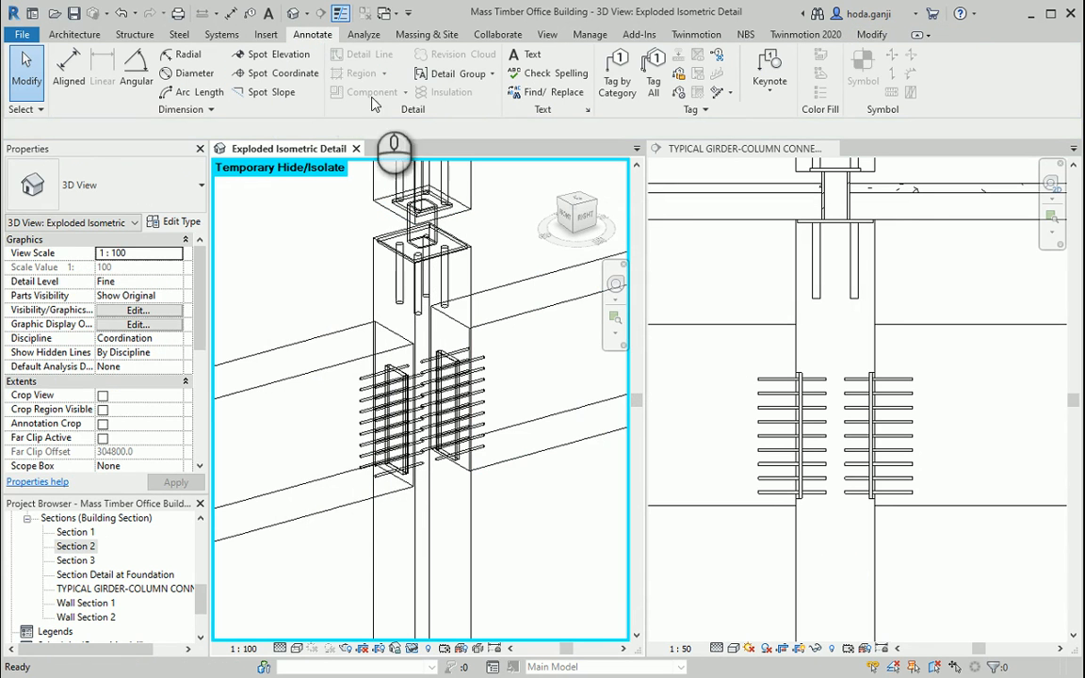
Start placing a detail component in the section view and browse to the Canada library's Detail Items folder for loading a family.
{"action": "left_click", "coordinate": [948, 302]}
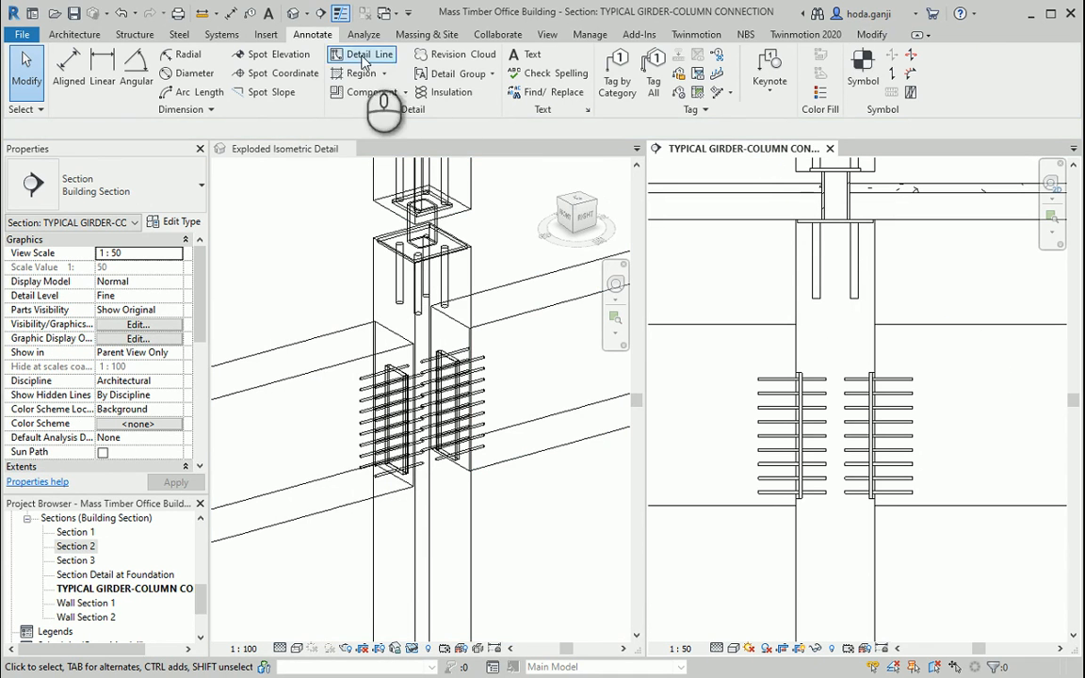
{"action": "left_click", "coordinate": [403, 95]}
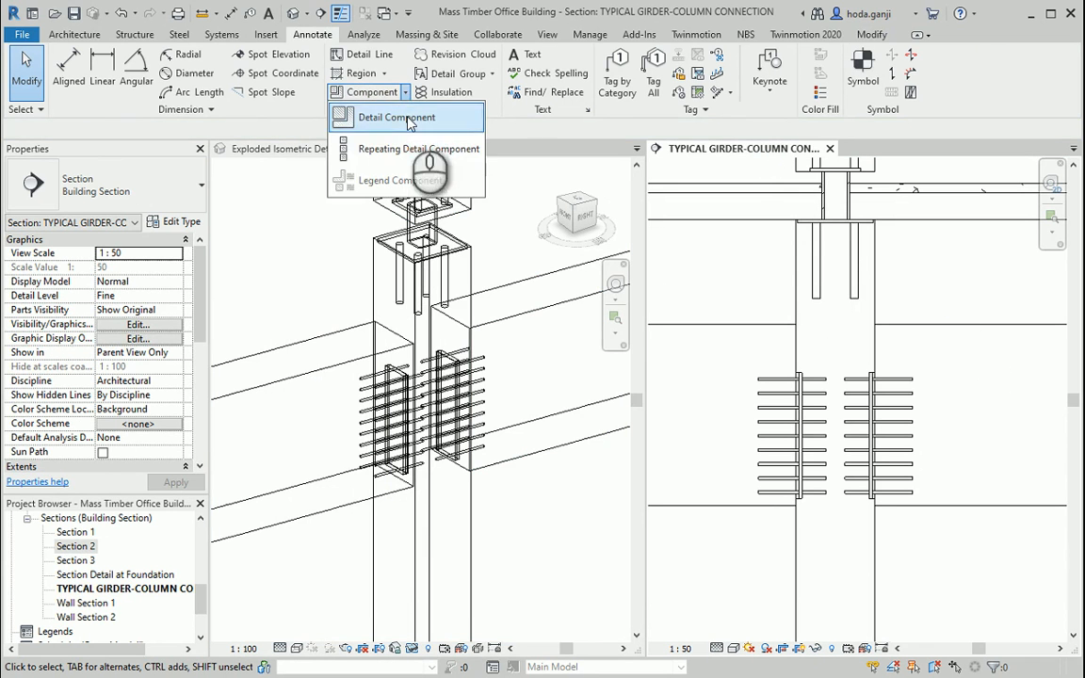
{"action": "left_click", "coordinate": [405, 119]}
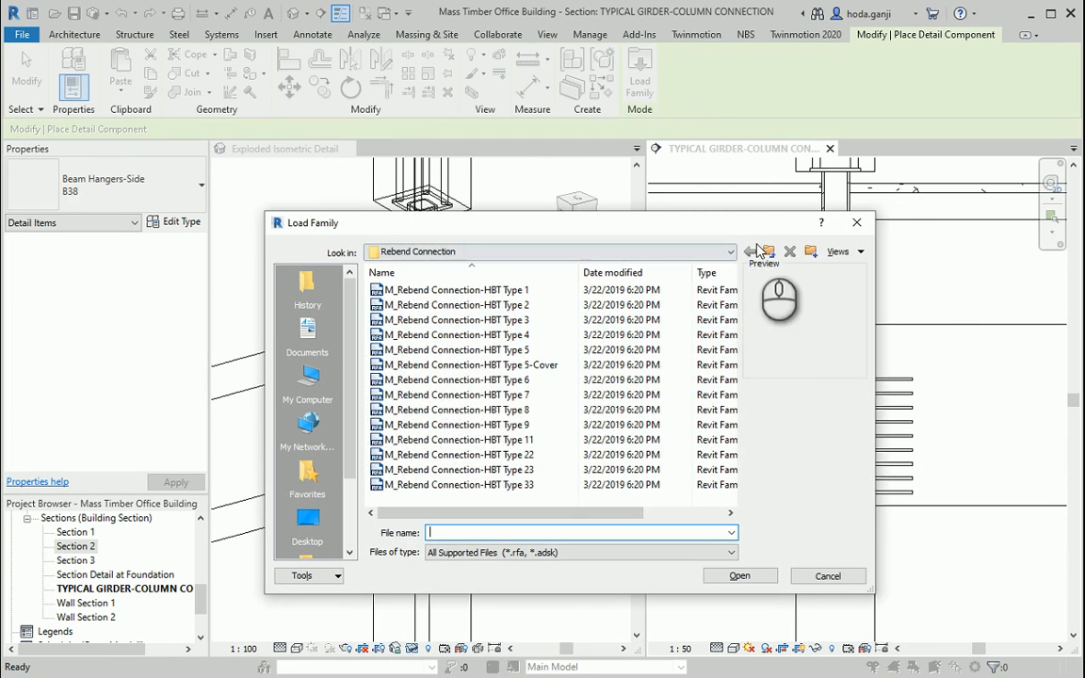
{"action": "left_click", "coordinate": [769, 251]}
{"action": "left_click", "coordinate": [769, 252]}
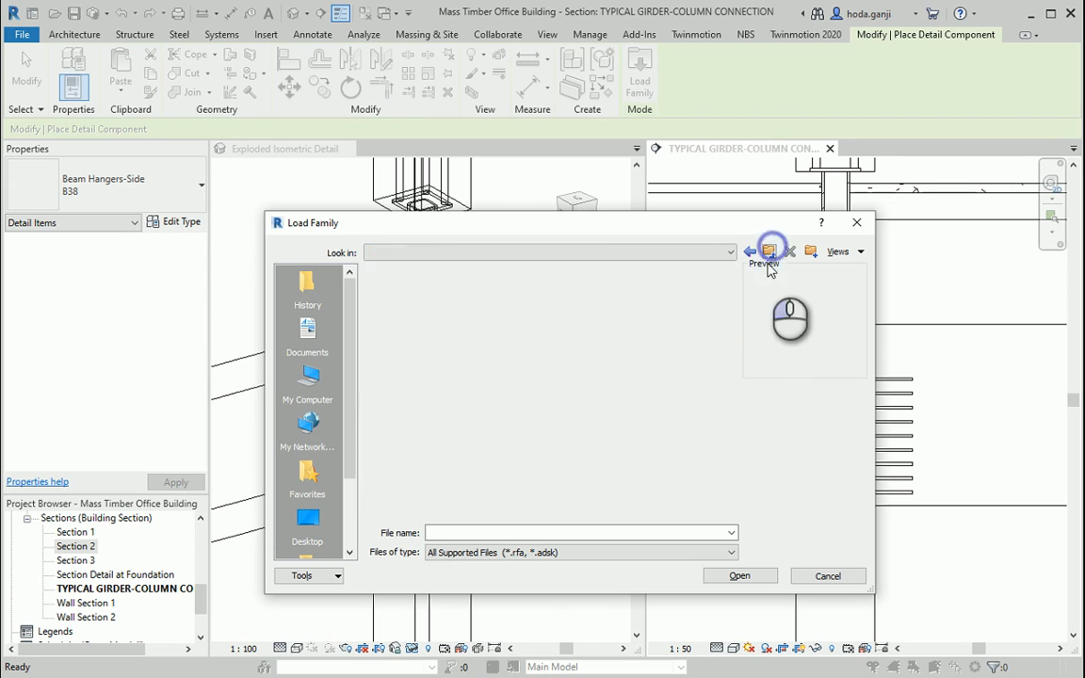
{"action": "left_click", "coordinate": [768, 251]}
{"action": "left_click_drag", "start_coordinate": [726, 347], "coordinate": [730, 499]}
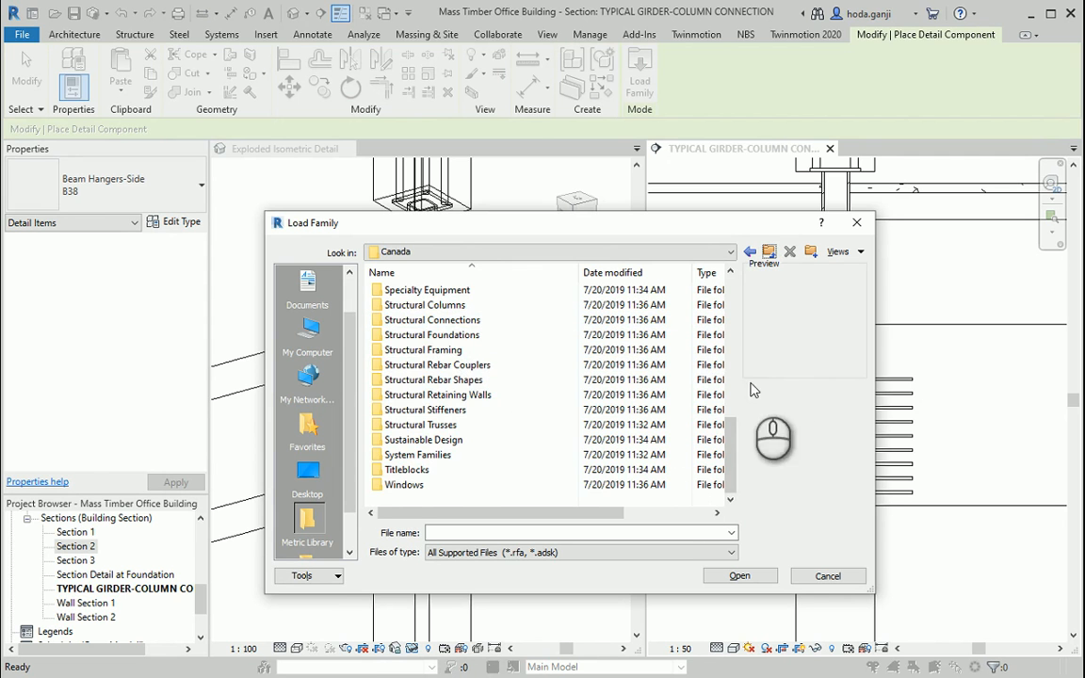
{"action": "left_click_drag", "start_coordinate": [732, 450], "coordinate": [727, 303]}
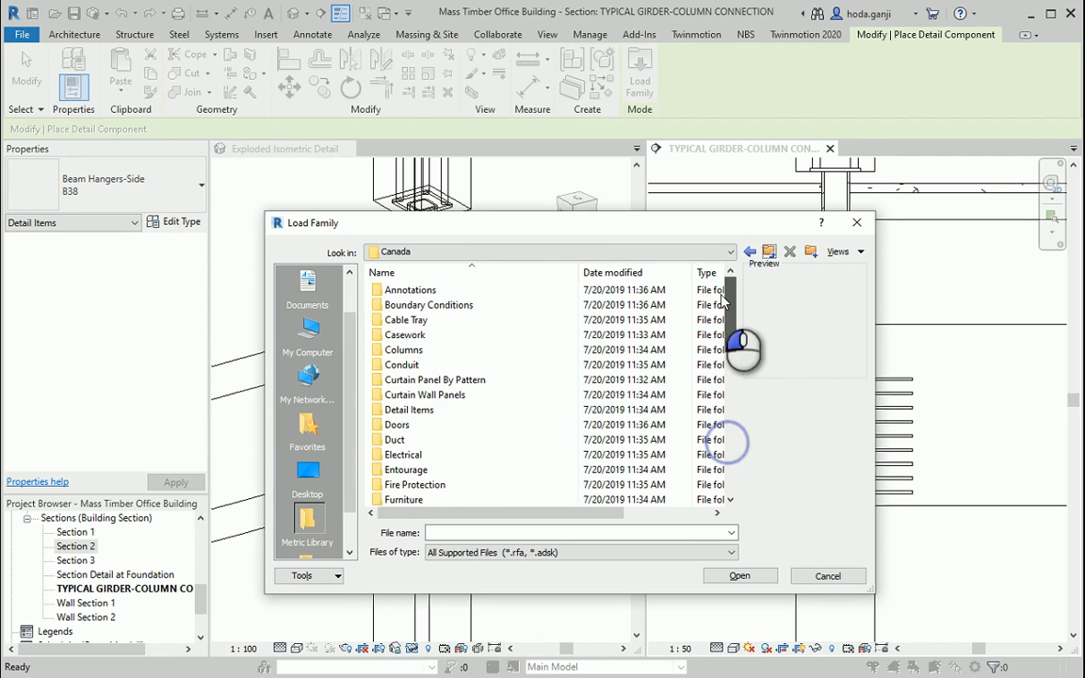
{"action": "double_click", "coordinate": [435, 415]}
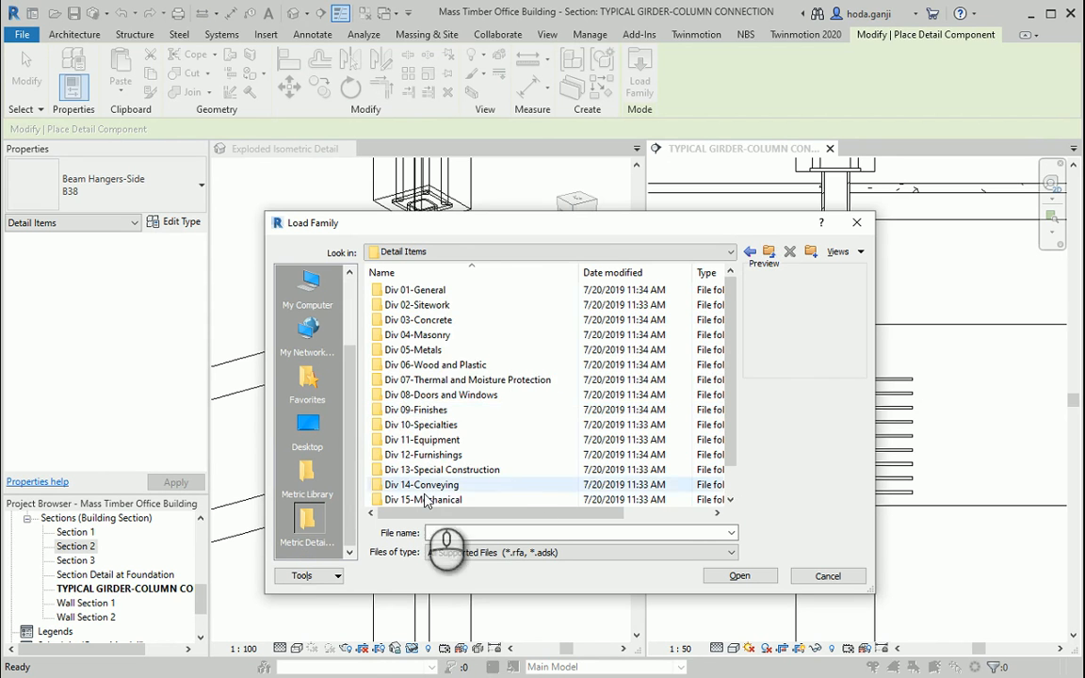
Browse Div 10-Specialties to the 10230-Vents folder and preview the M_Soffit Vents-Continuous-Section detail family.
{"action": "scroll", "coordinate": [492, 378], "scroll_direction": "down", "scroll_amount": 2}
{"action": "double_click", "coordinate": [442, 394]}
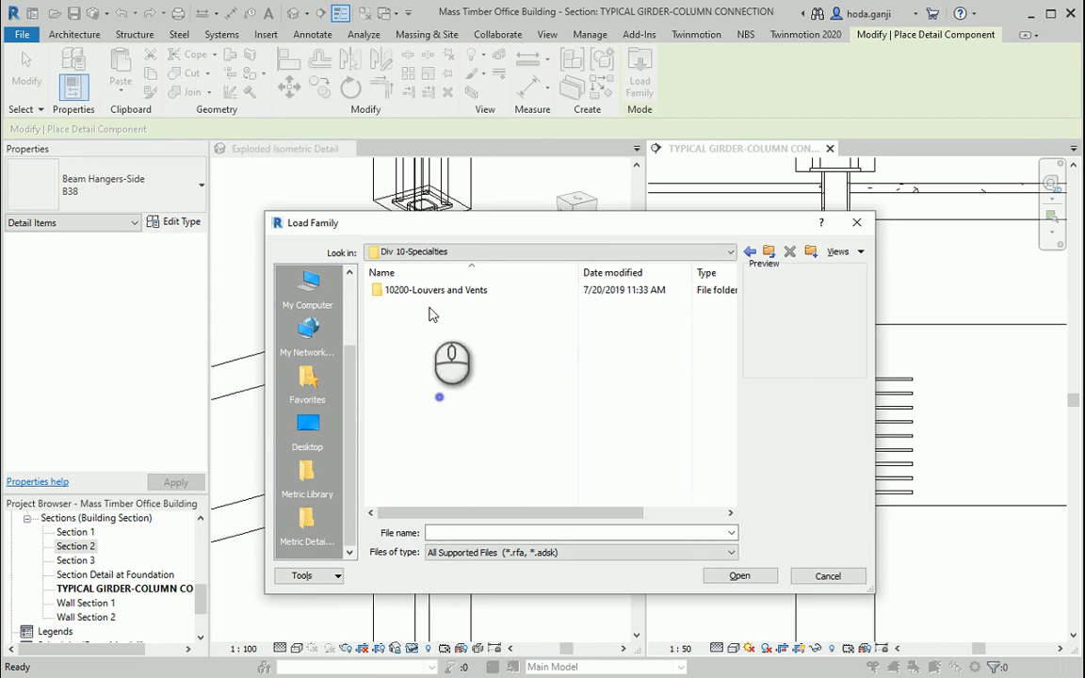
{"action": "double_click", "coordinate": [434, 292]}
{"action": "double_click", "coordinate": [433, 290]}
{"action": "left_click", "coordinate": [436, 304]}
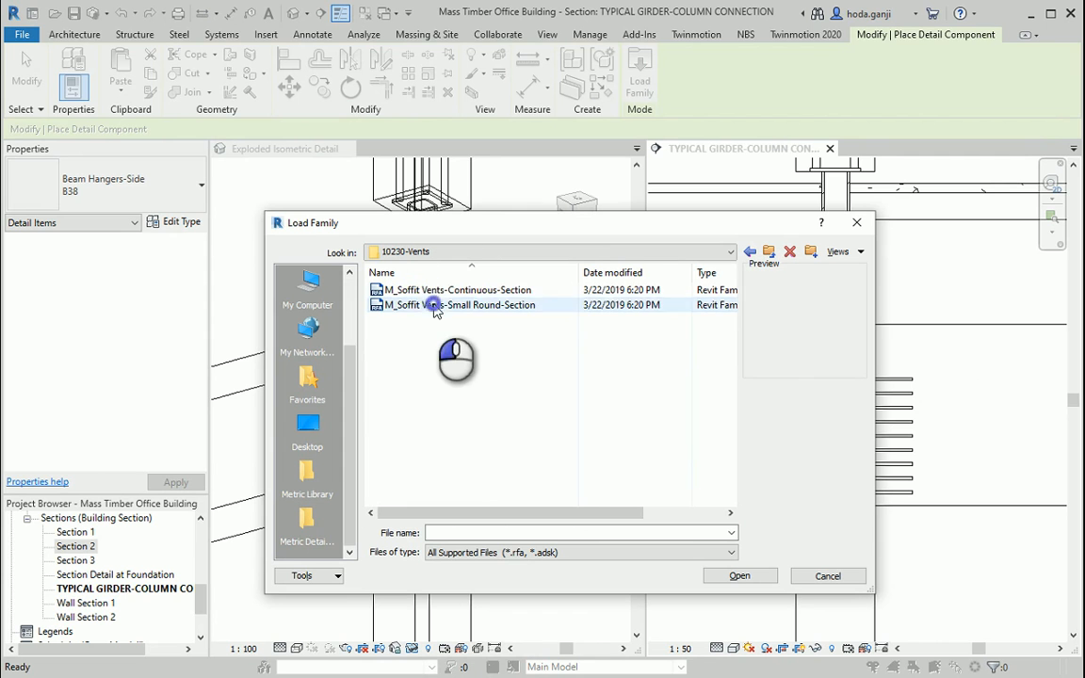
{"action": "left_click", "coordinate": [436, 291]}
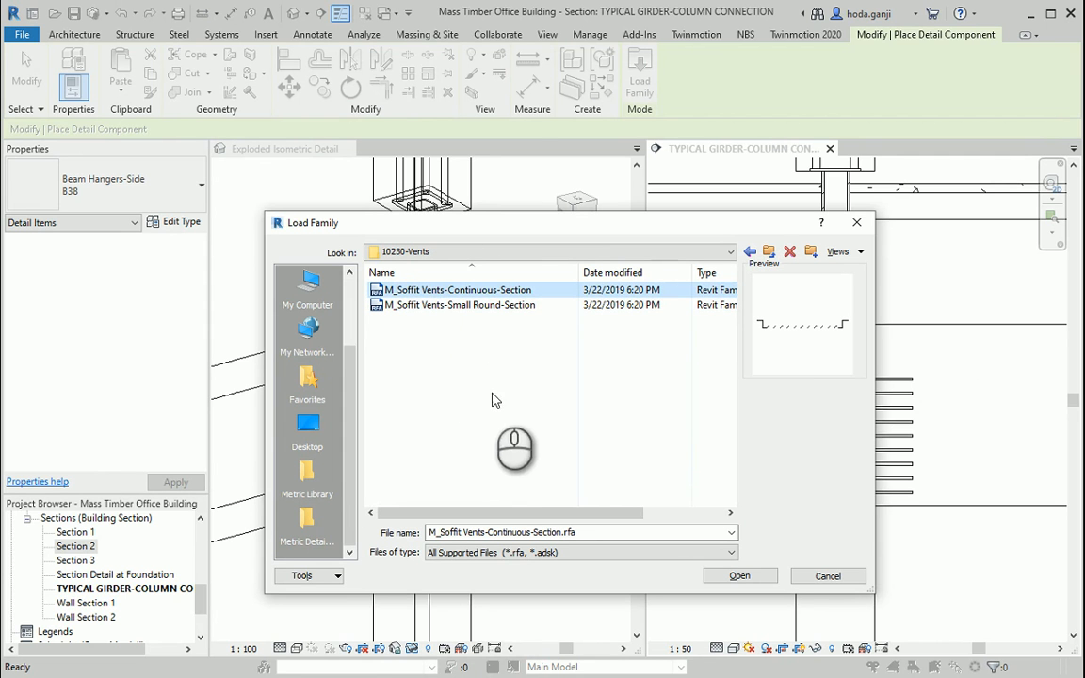